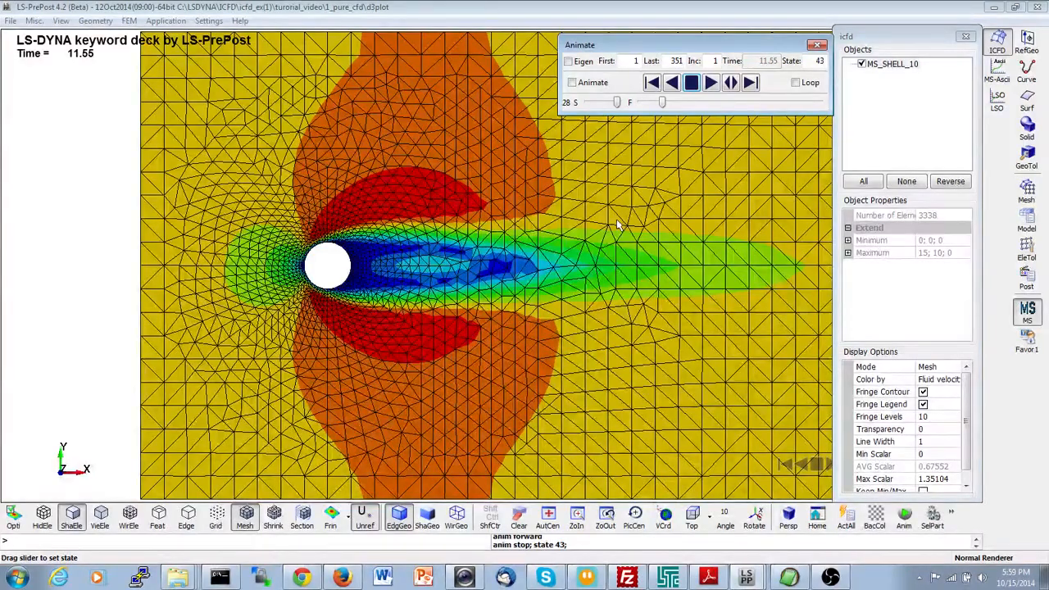
Play the fluid velocity animation of the 1_pure_cfd results forward and stop it at state 345.
left_click(706, 82)
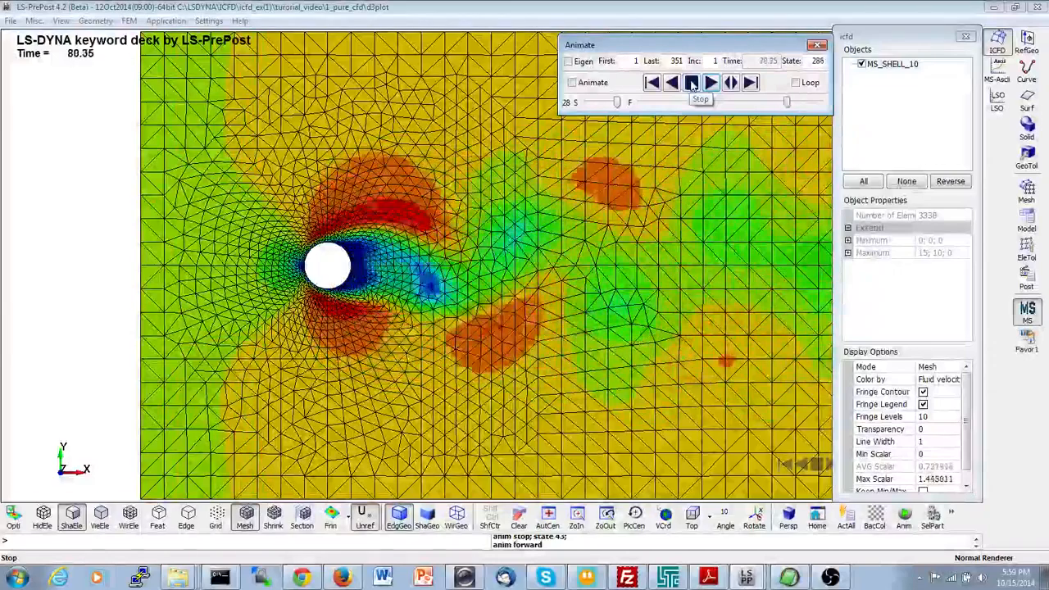
left_click(691, 83)
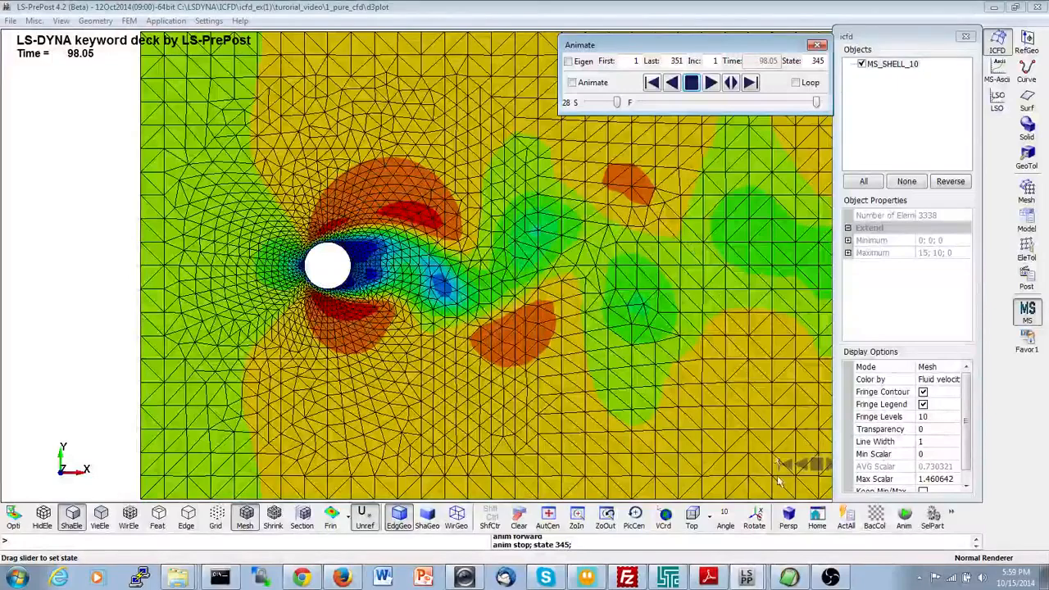
Switch to the 2_pure_struc results, rewind close to the first state, and play the cylinder's motion up to state 253.
mouse_move(748, 578)
left_click(744, 527)
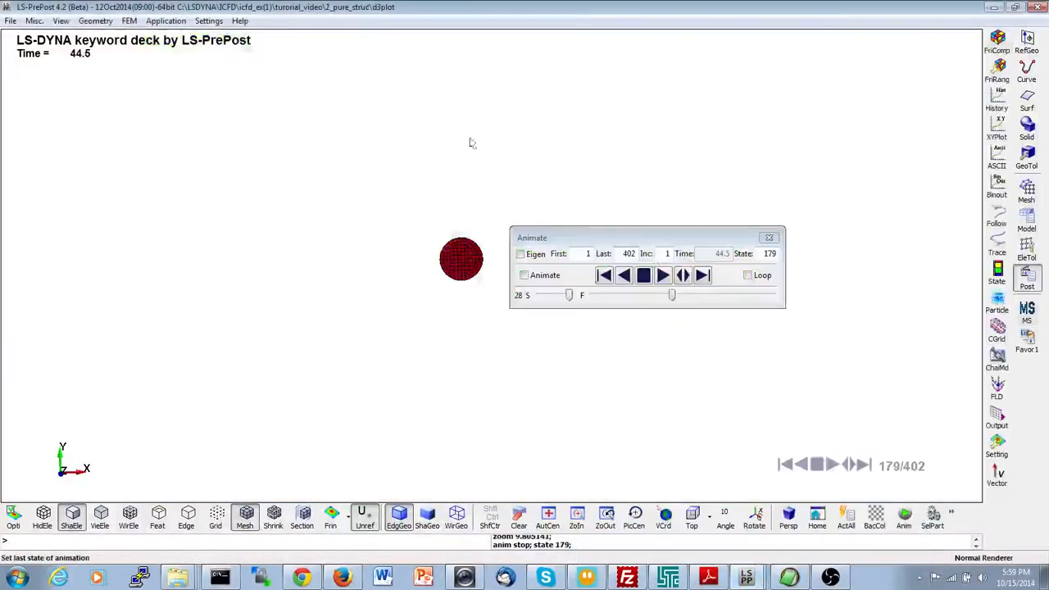
left_click_drag(672, 295, 595, 295)
left_click(663, 275)
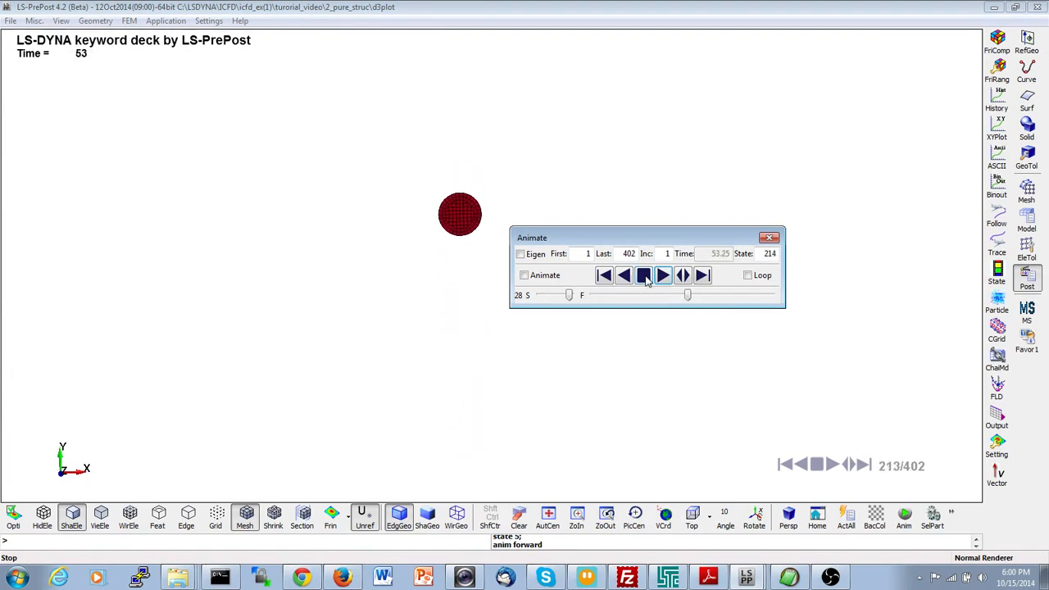
left_click(645, 277)
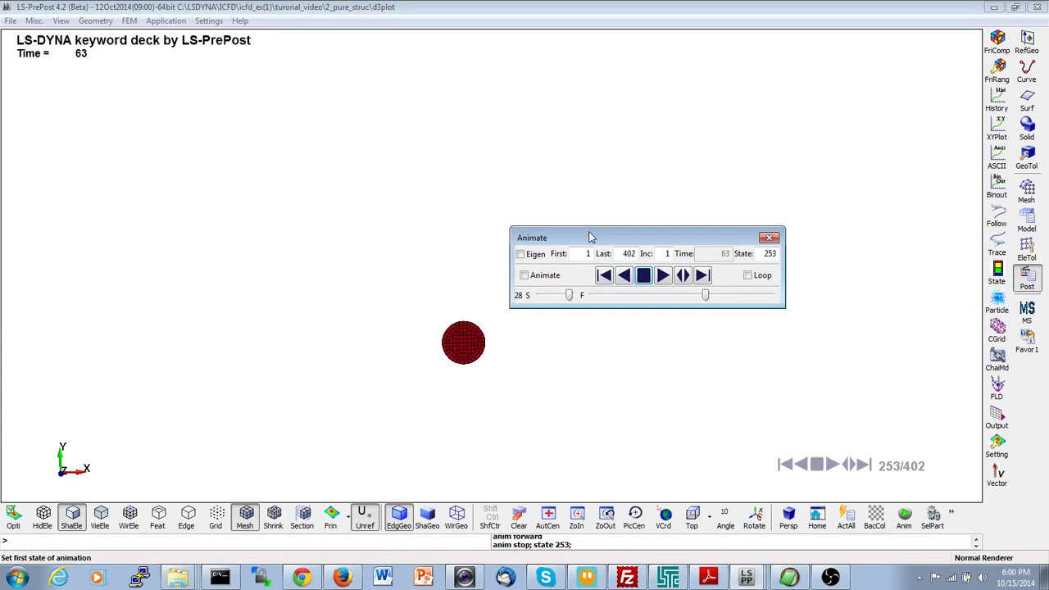
Switch to EditPad Lite and review the fluid and structure includes in main_ex10_initial.k.
left_click(789, 578)
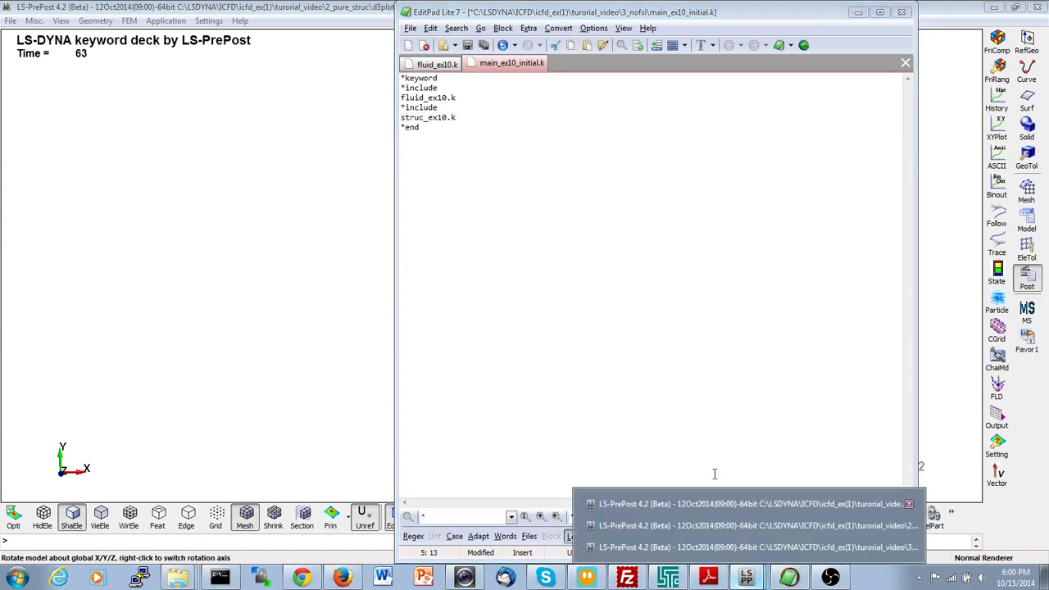
left_click(465, 127)
Switch to the 3_nofsi results in LS-PrePost and play the fluid velocity animation up to state 36.
left_click(749, 577)
left_click(748, 548)
middle_click_drag(376, 199, 426, 226, "ctrl")
scroll(435, 236, "down", 1)
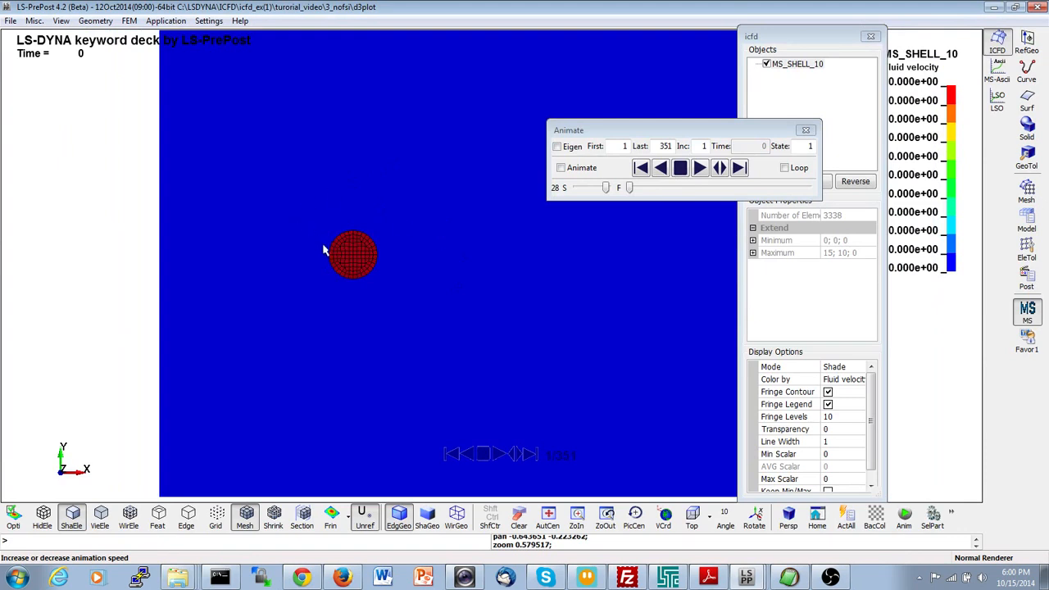
left_click(700, 167)
left_click(680, 167)
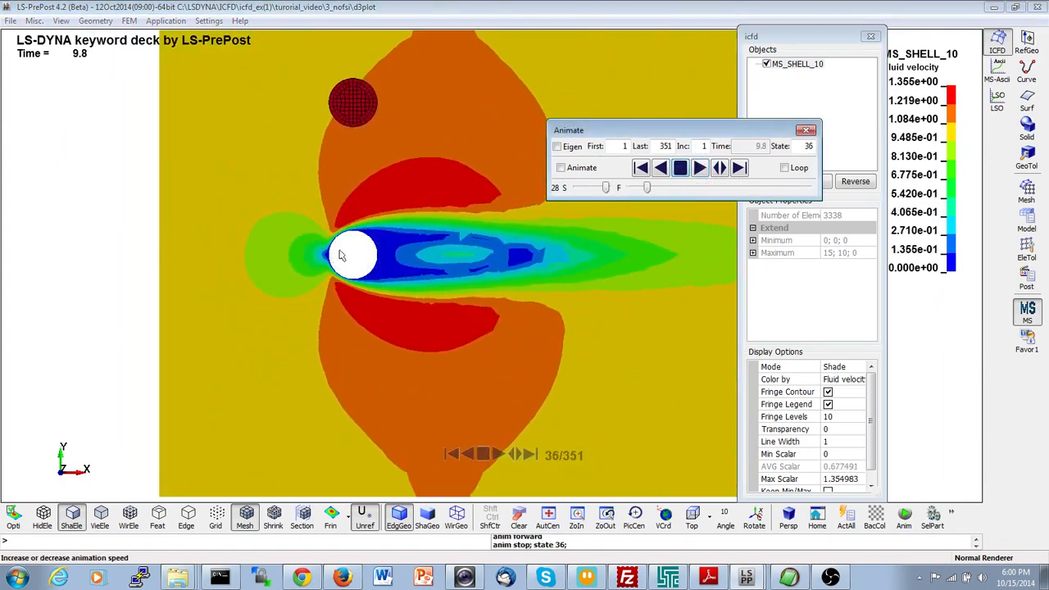
Compare the cylinder with the hole in the fluid and continue the 3_nofsi animation to state 192.
left_click(346, 252)
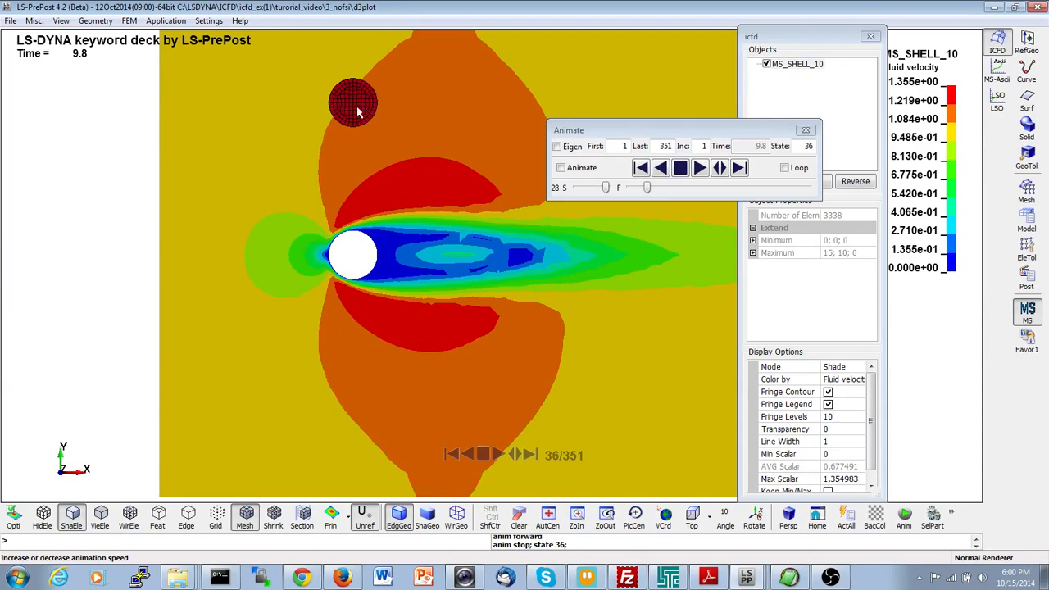
left_click(700, 167)
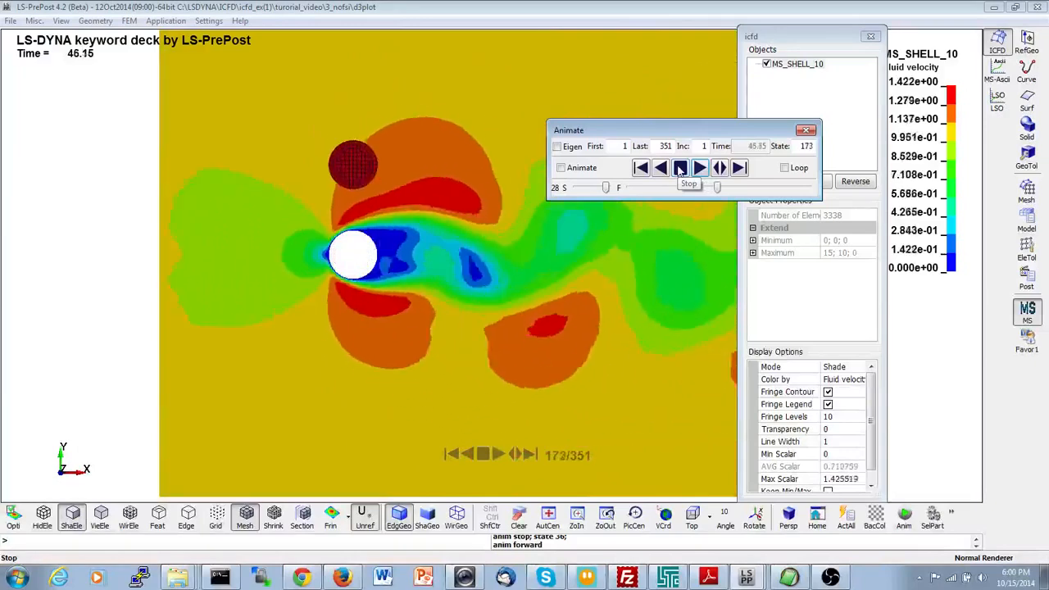
left_click(679, 168)
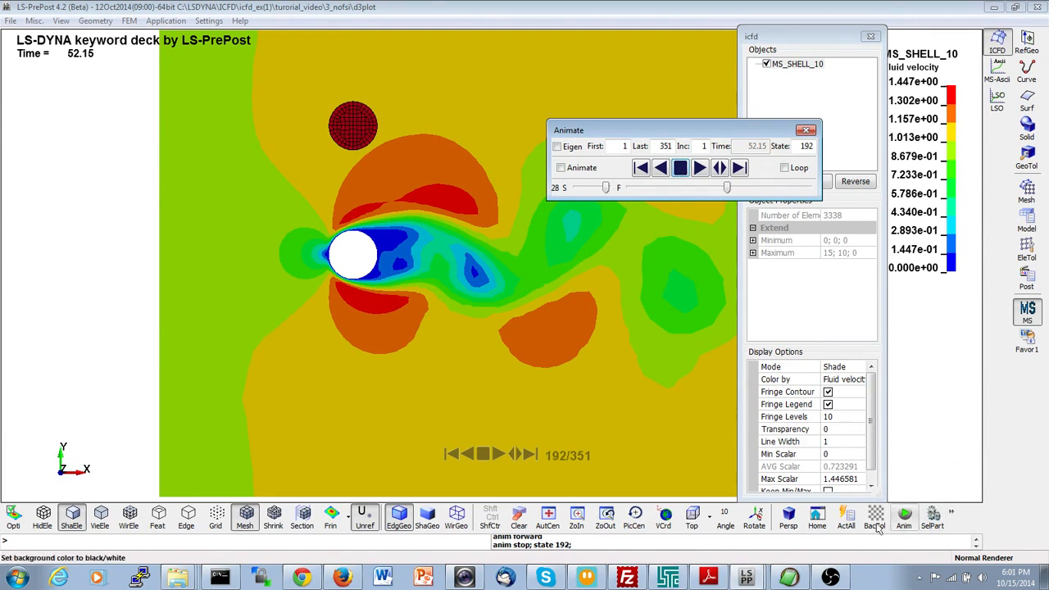
Switch to EditPad Lite and add an *icfd_control_fsi keyword with value 0 below struc_ex10.k in main_ex10_initial.k.
left_click(780, 580)
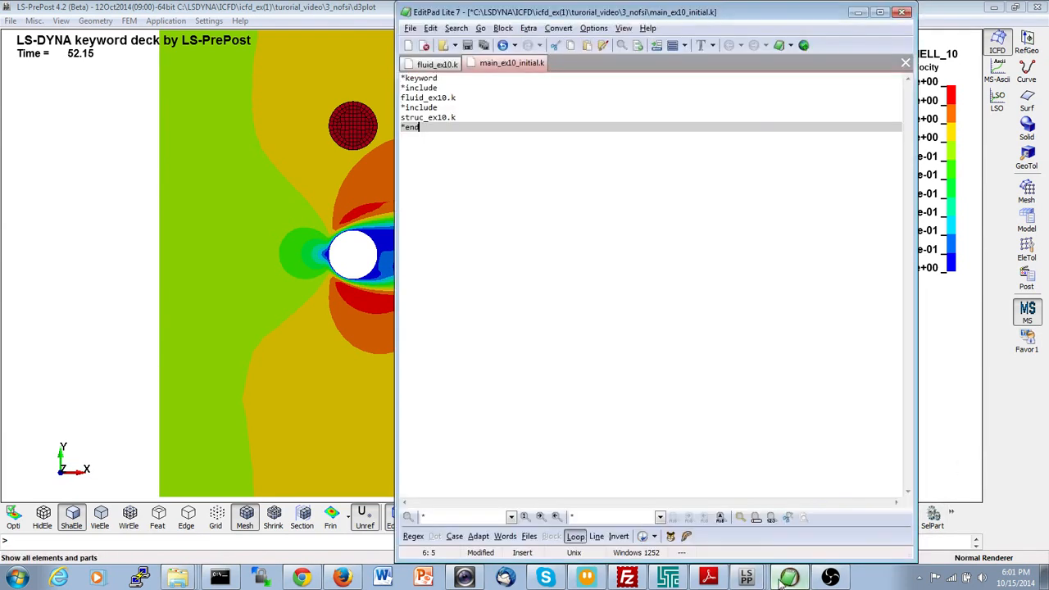
left_click(486, 120)
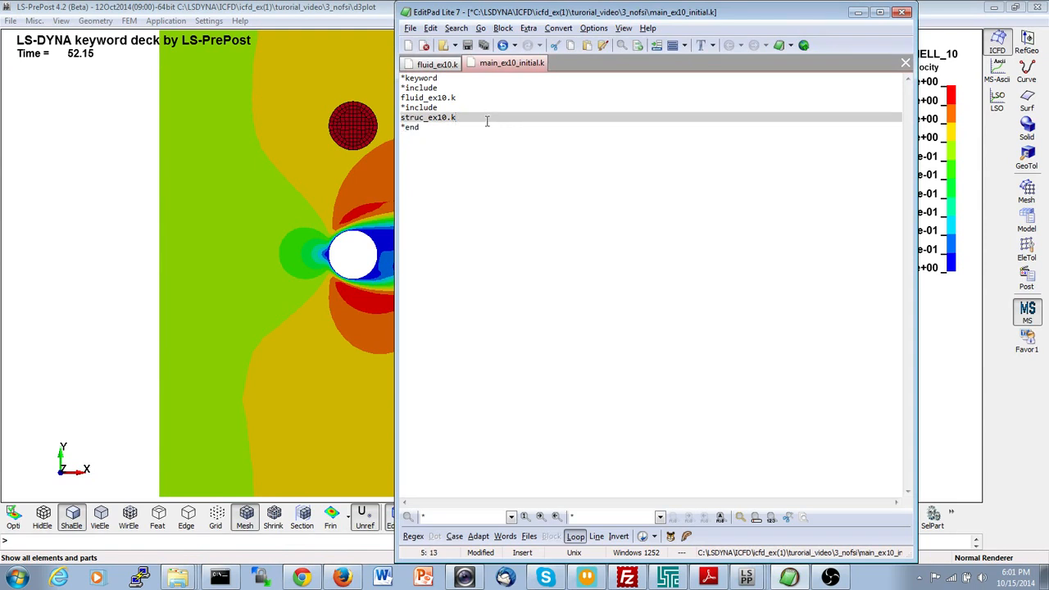
key("Return")
type("*icfd_c")
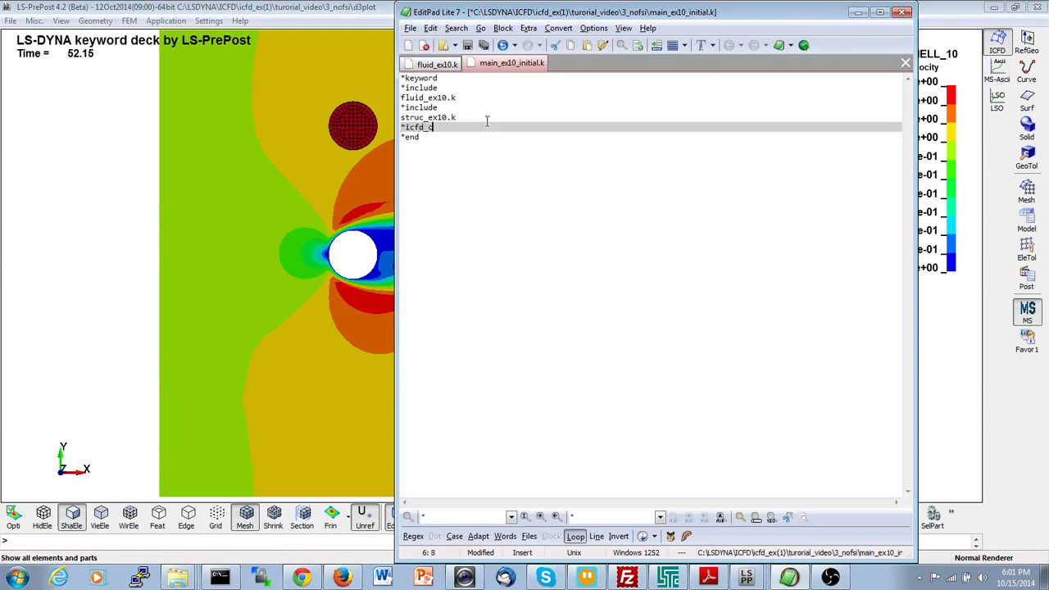
type("ontrol_fsi")
key("Return")
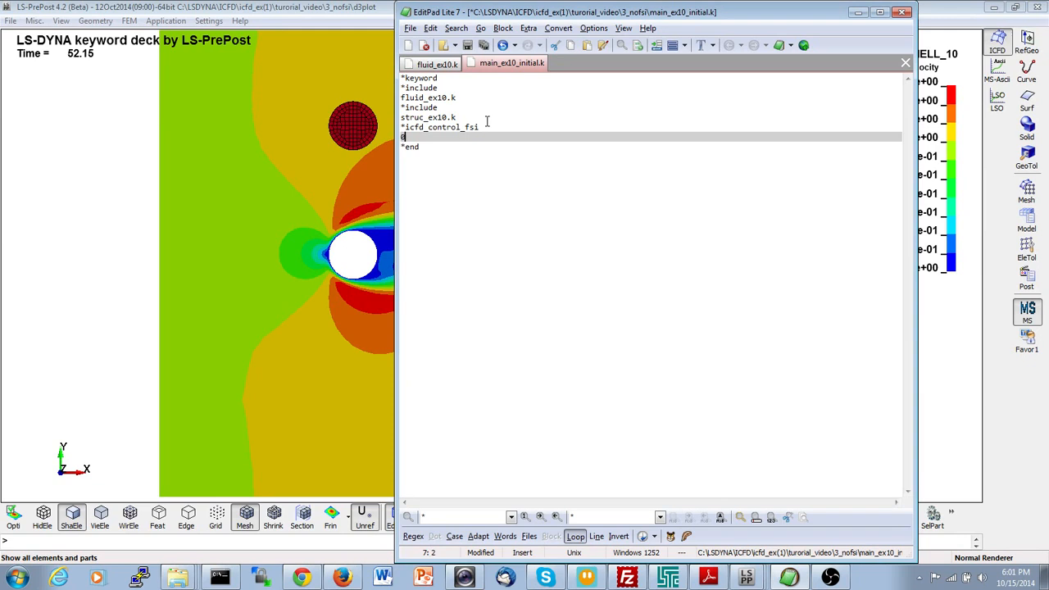
Add an *icfd_boundary_fsi keyword with value 4 on new lines before *end.
key("Return")
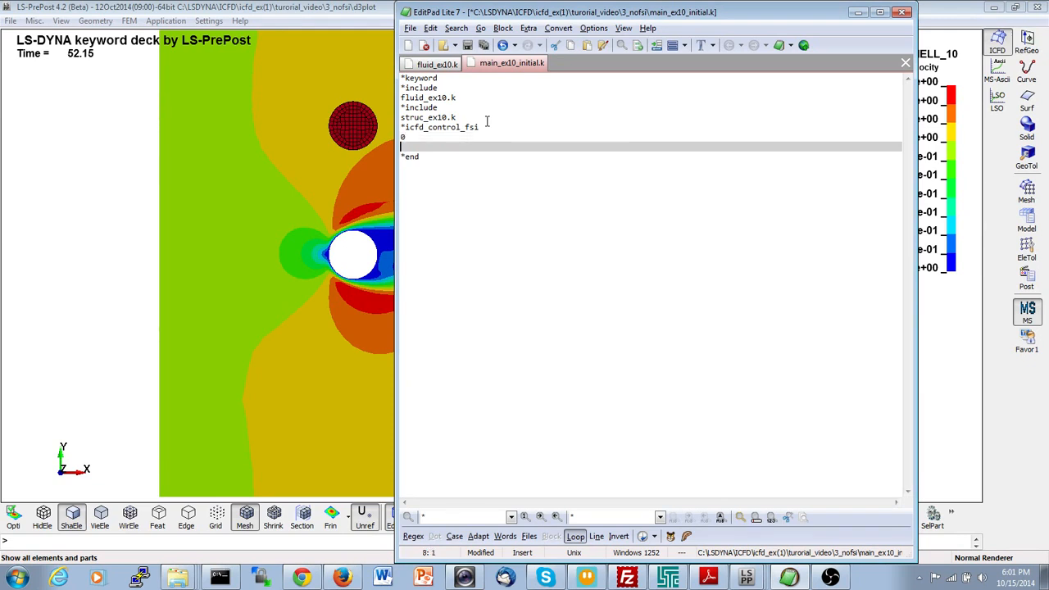
type("*icfd_boundary_fsi")
key("Return")
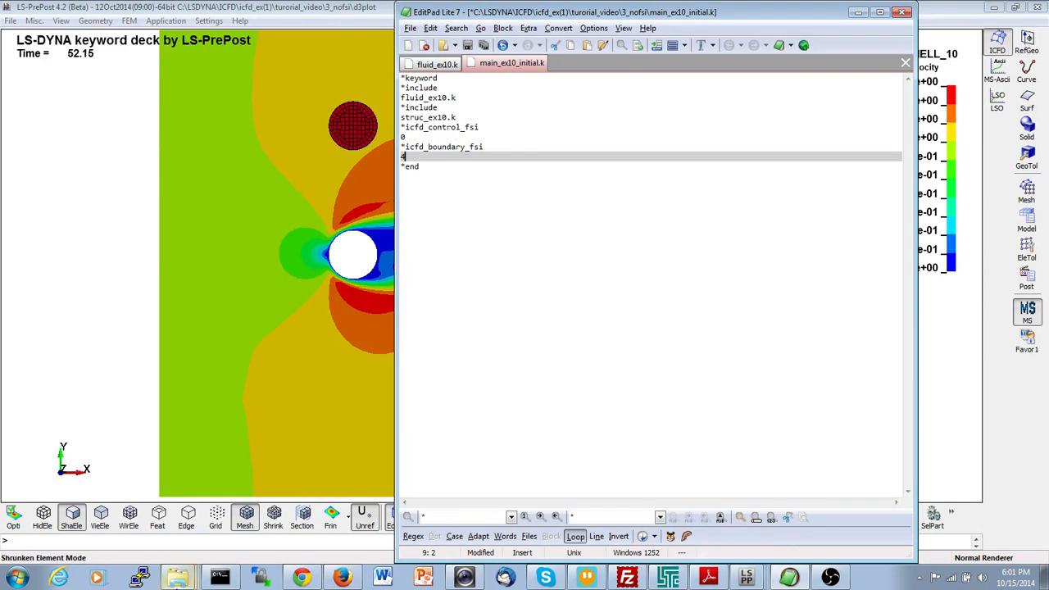
Switch to Windows Explorer, go to the 4_fsi folder inside turorial_video, and load its d3plot file into LS-PrePost.
left_click(178, 578)
left_click(174, 526)
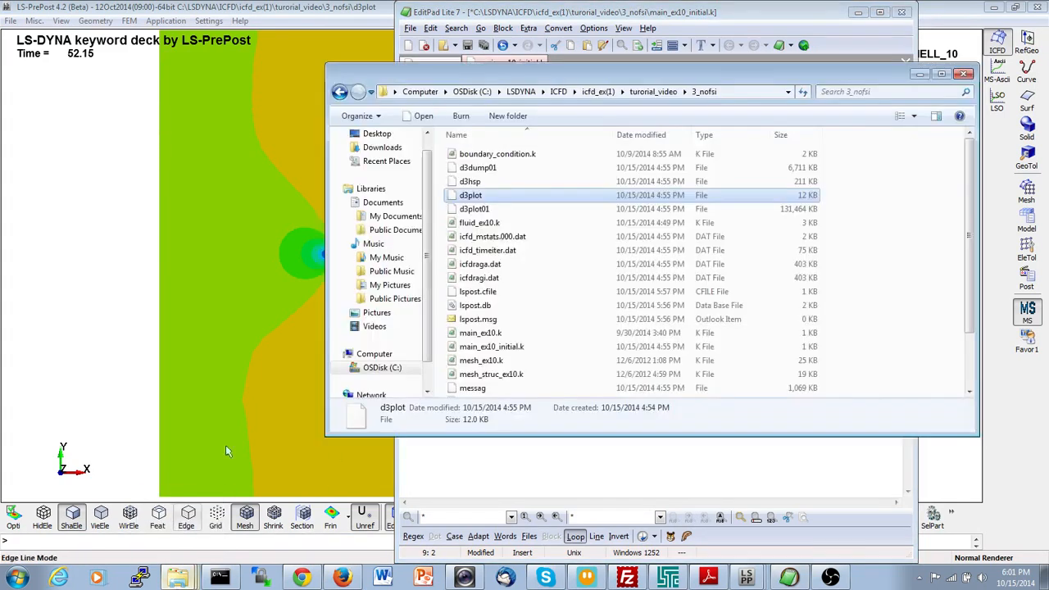
left_click(653, 91)
double_click(521, 197)
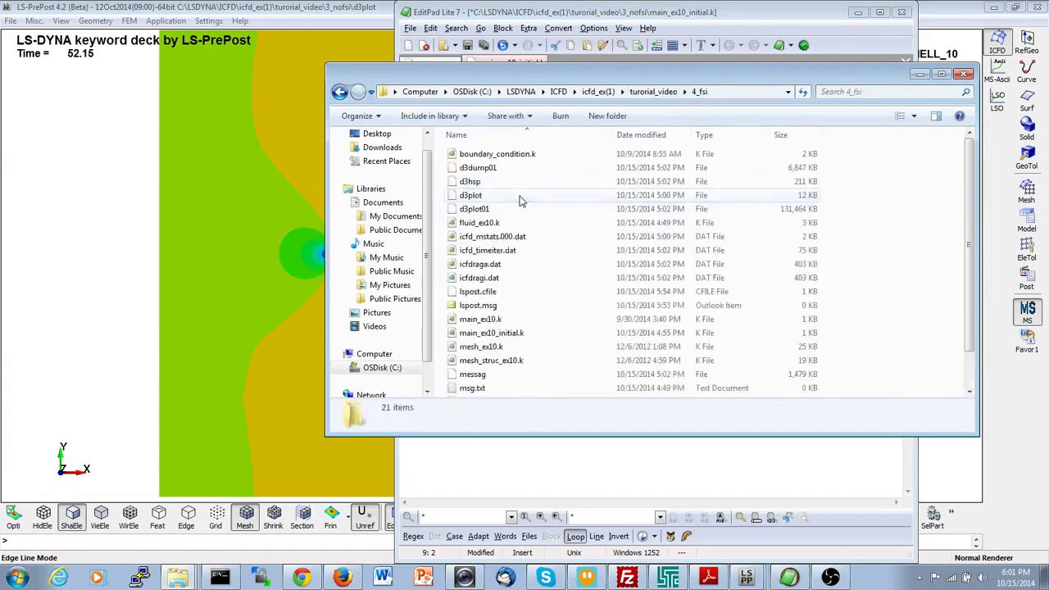
left_click(521, 200)
left_click(992, 9)
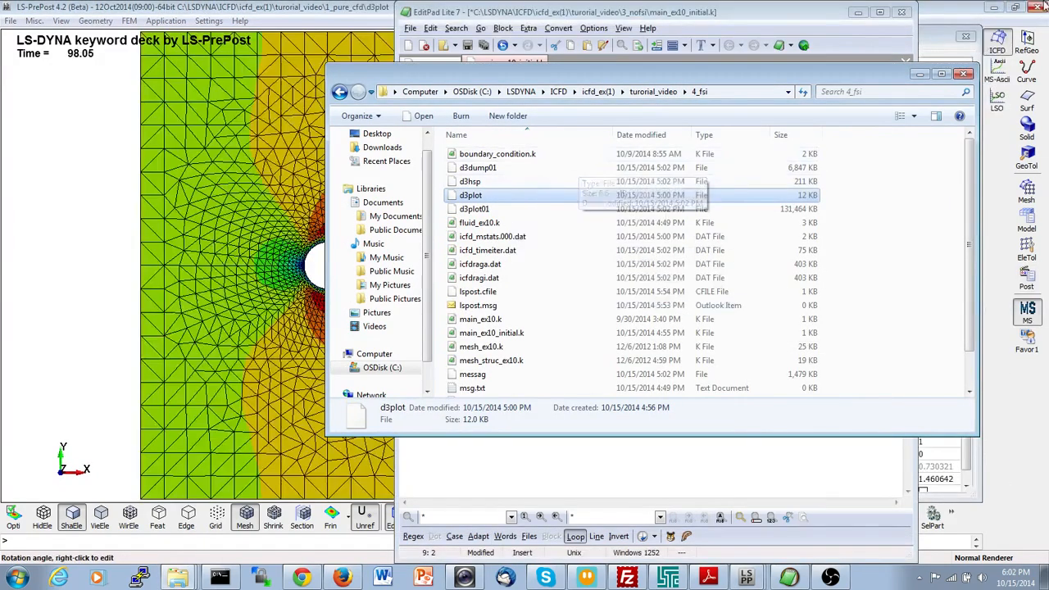
left_click(994, 6)
left_click_drag(597, 197, 19, 448)
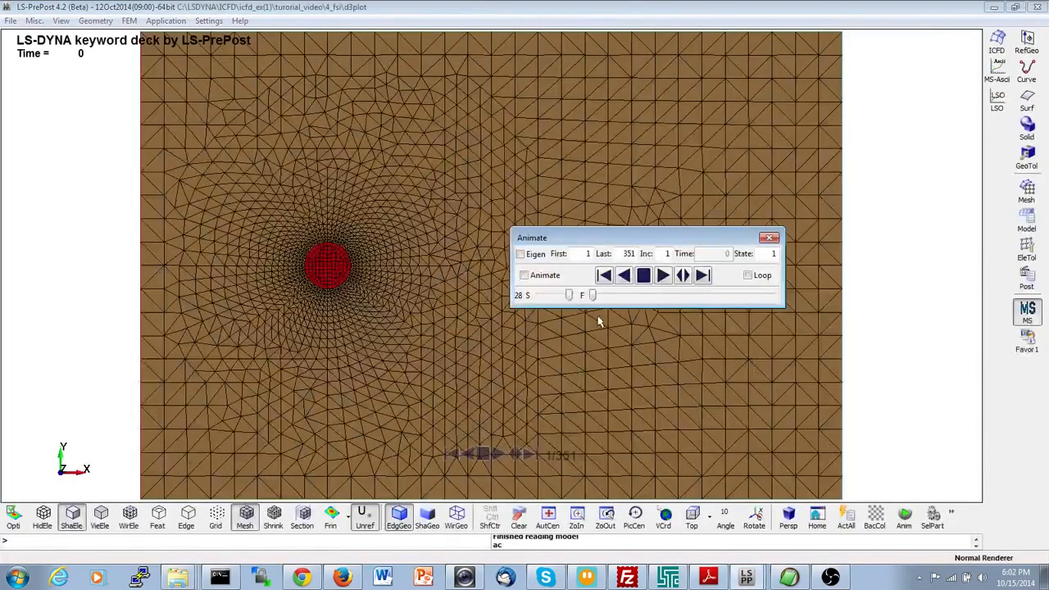
Play the 4_fsi animation in short stretches up to state 64, examining the mesh deformation close around the moving cylinder.
left_click(663, 276)
left_click(645, 280)
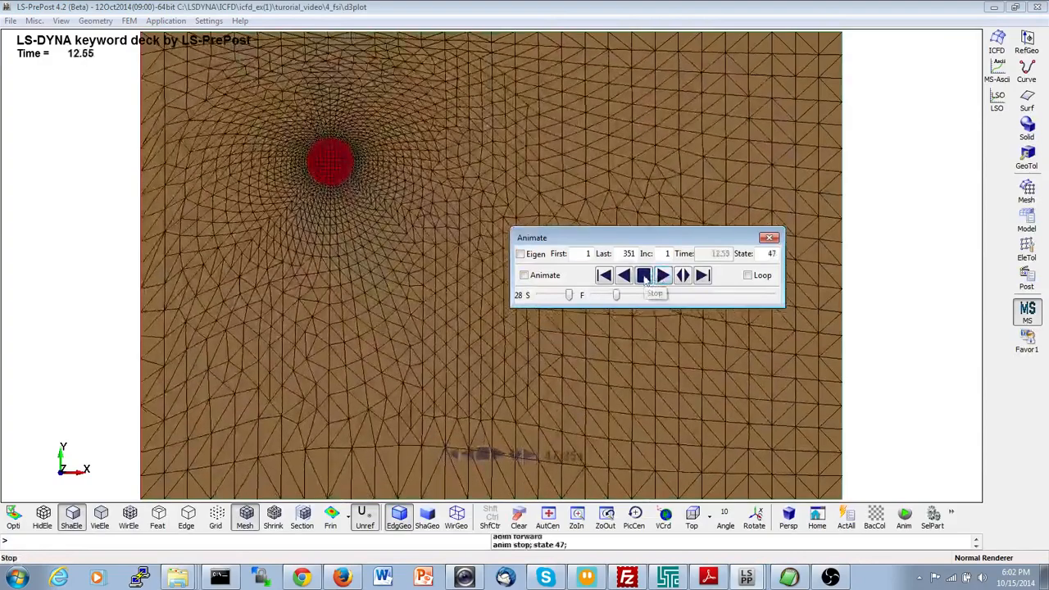
middle_click_drag(283, 193, 348, 215, "ctrl")
right_click_drag(352, 219, 471, 348, "ctrl")
middle_click_drag(377, 248, 492, 304, "ctrl")
right_click_drag(492, 304, 521, 339, "ctrl")
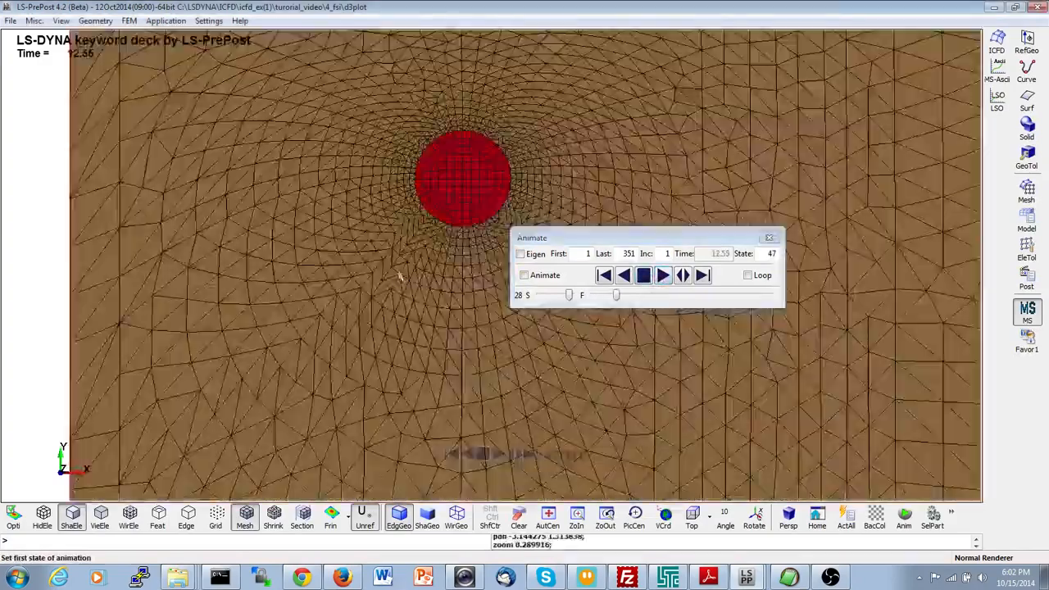
middle_click_drag(521, 339, 525, 388, "ctrl")
left_click(663, 276)
left_click(646, 280)
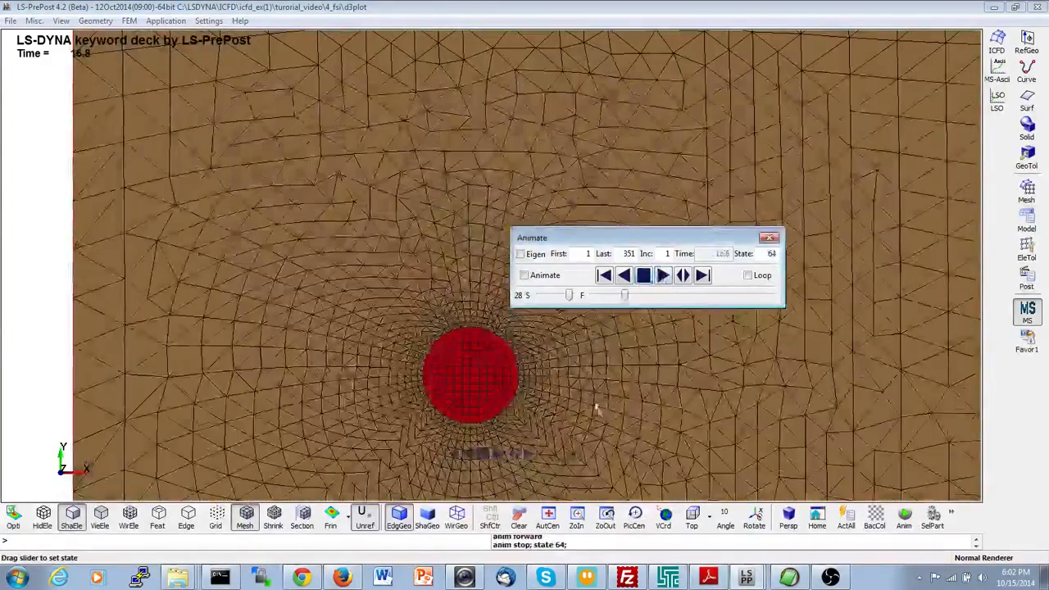
Continue the 4_fsi animation in short stretches to state 106, examining how the whole fluid mesh follows the cylinder.
middle_click_drag(595, 422, 564, 323, "ctrl")
right_click_drag(634, 435, 550, 354, "ctrl")
right_click_drag(677, 391, 641, 302, "ctrl")
left_click(661, 285)
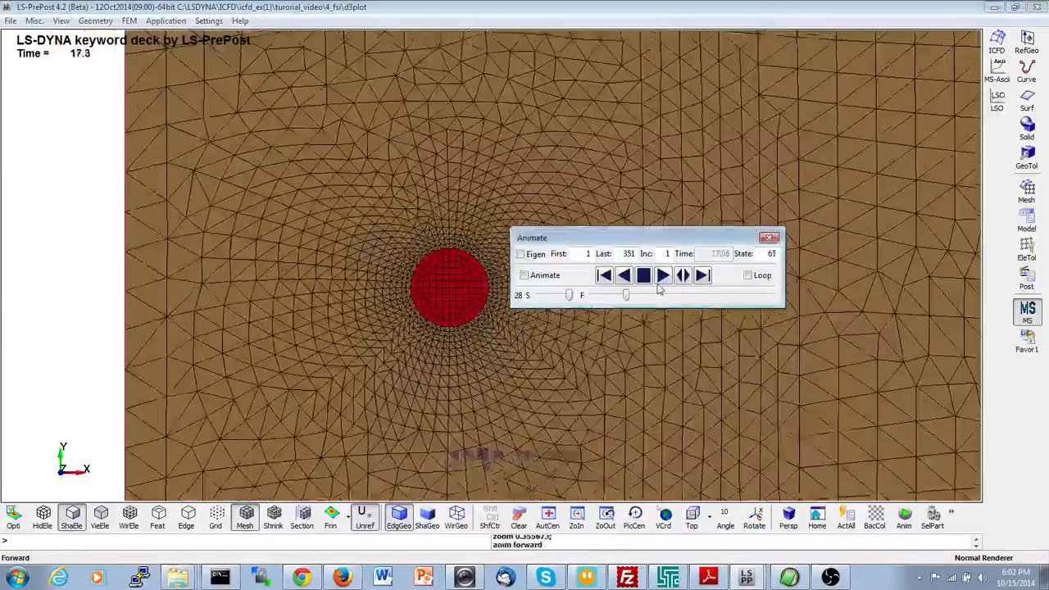
left_click(645, 279)
right_click_drag(583, 354, 546, 317, "ctrl")
middle_click_drag(616, 437, 573, 340, "ctrl")
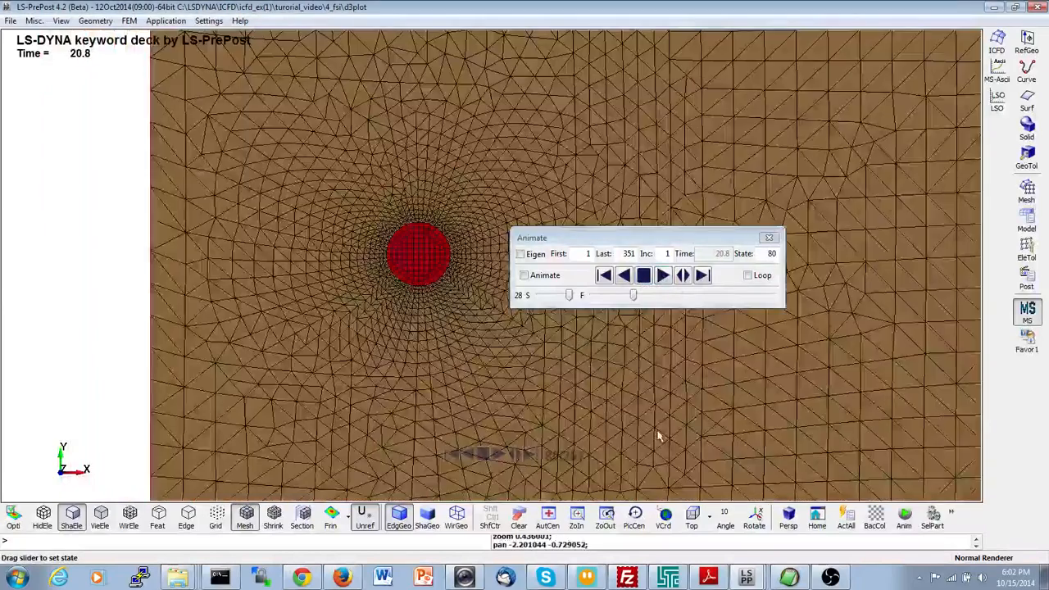
right_click_drag(660, 435, 486, 356, "ctrl")
middle_click_drag(487, 355, 458, 345, "ctrl")
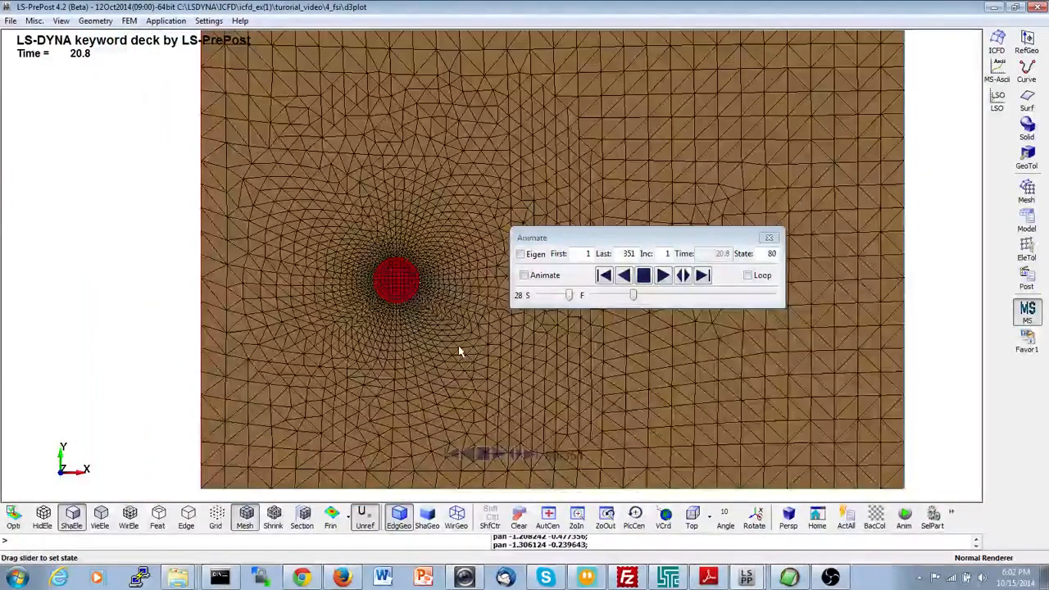
left_click(663, 275)
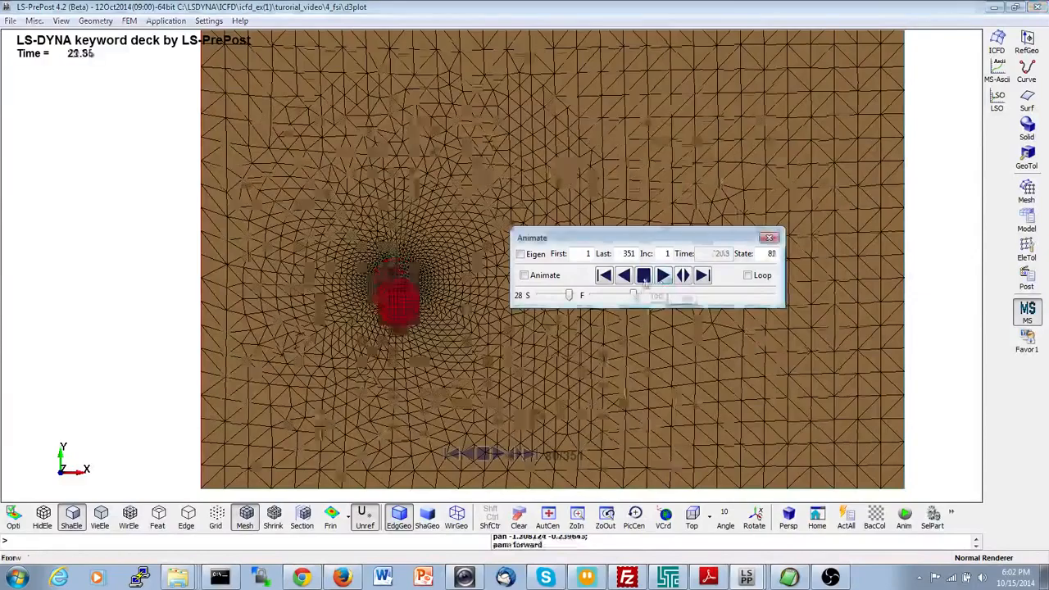
left_click(644, 276)
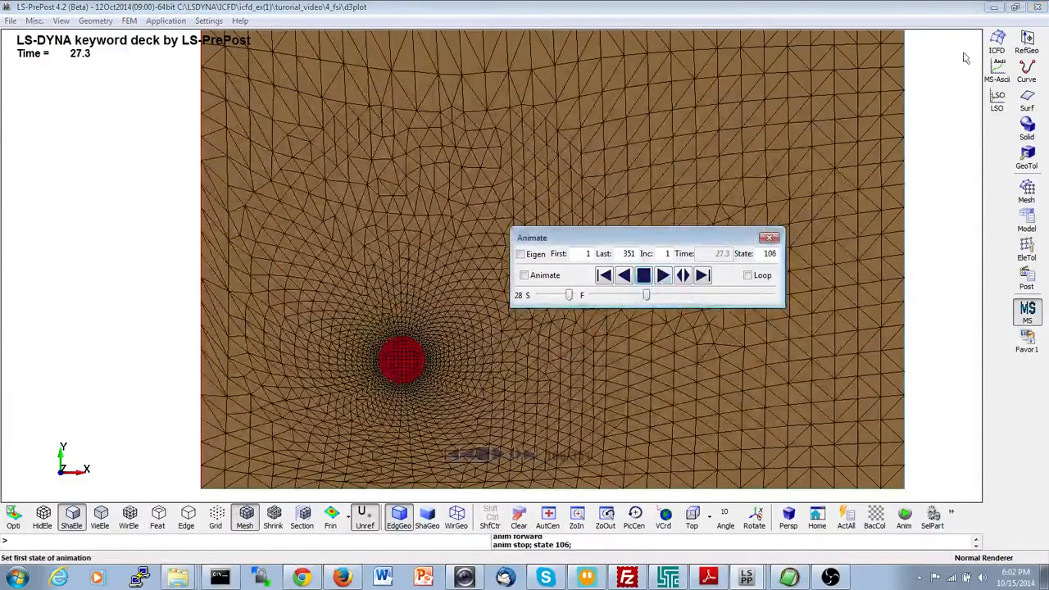
Color the ICFD object MS_SHELL_10 by fluid velocity and set its display mode to Mesh.
left_click(995, 43)
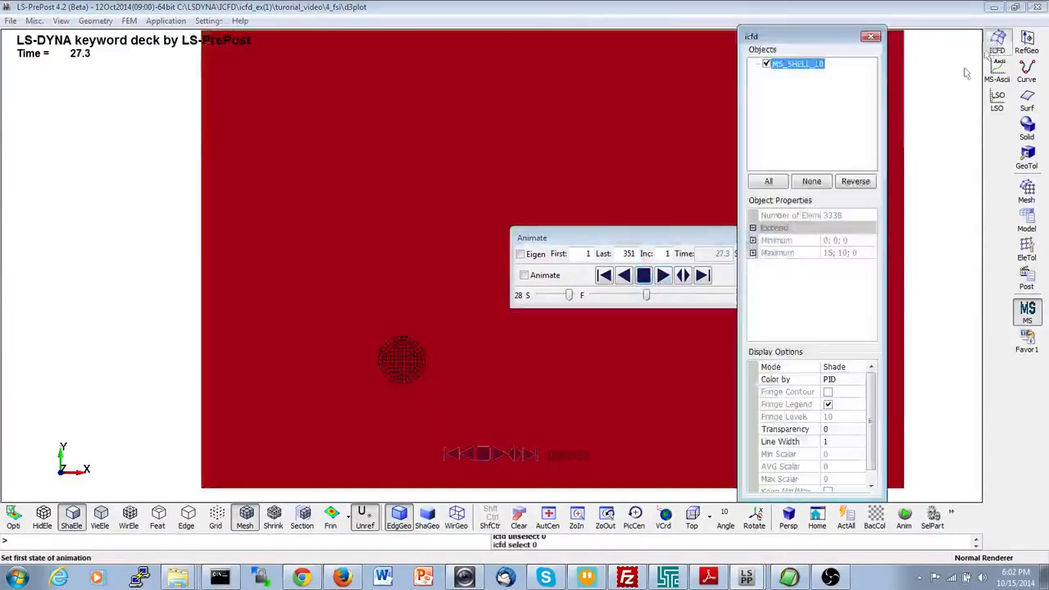
left_click(833, 370)
left_click(834, 371)
left_click(836, 377)
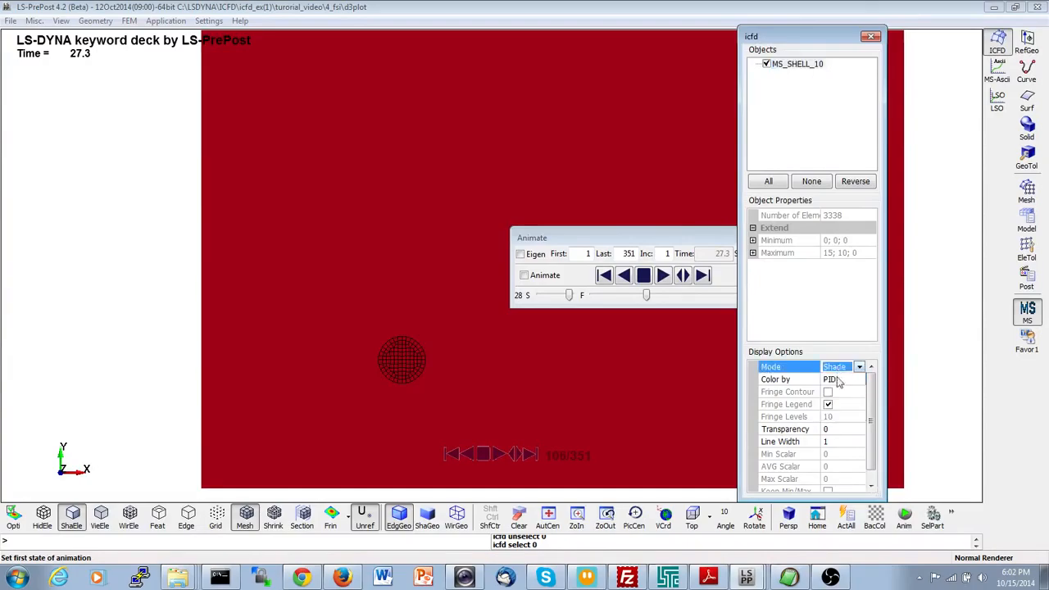
double_click(837, 380)
left_click(842, 404)
double_click(835, 370)
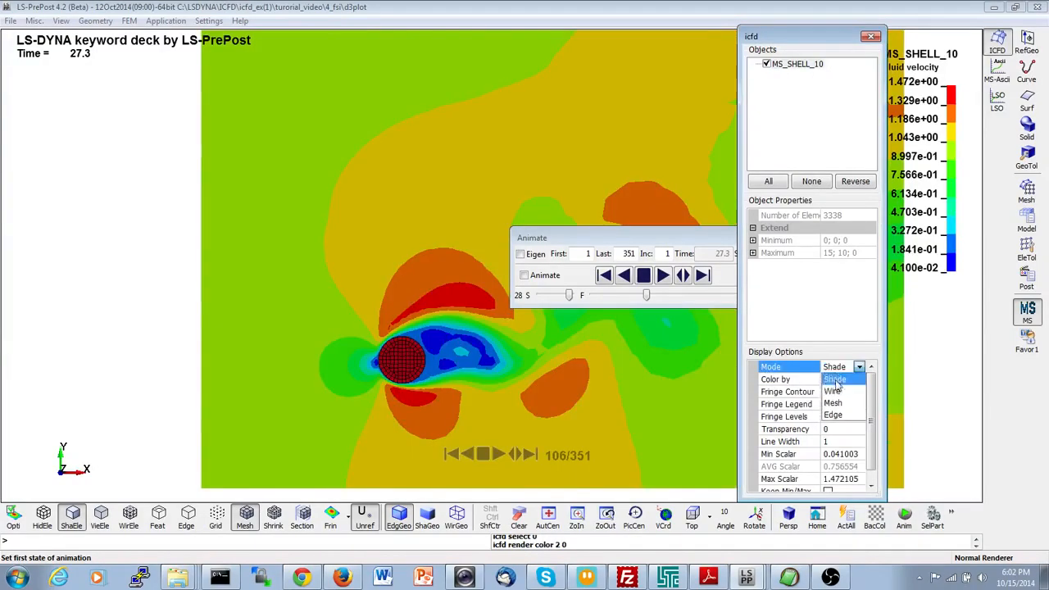
left_click(833, 403)
Play the 4_fsi fluid velocity animation to state 256 and move the Animate dialog clear of the cylinder's wake.
left_click(663, 276)
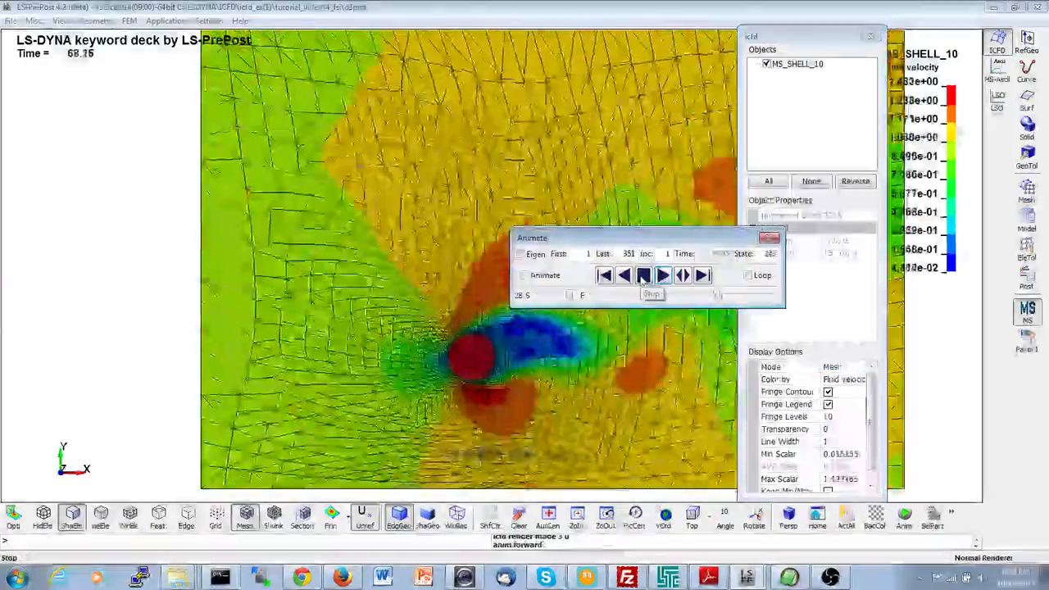
left_click(643, 276)
left_click_drag(573, 238, 718, 152)
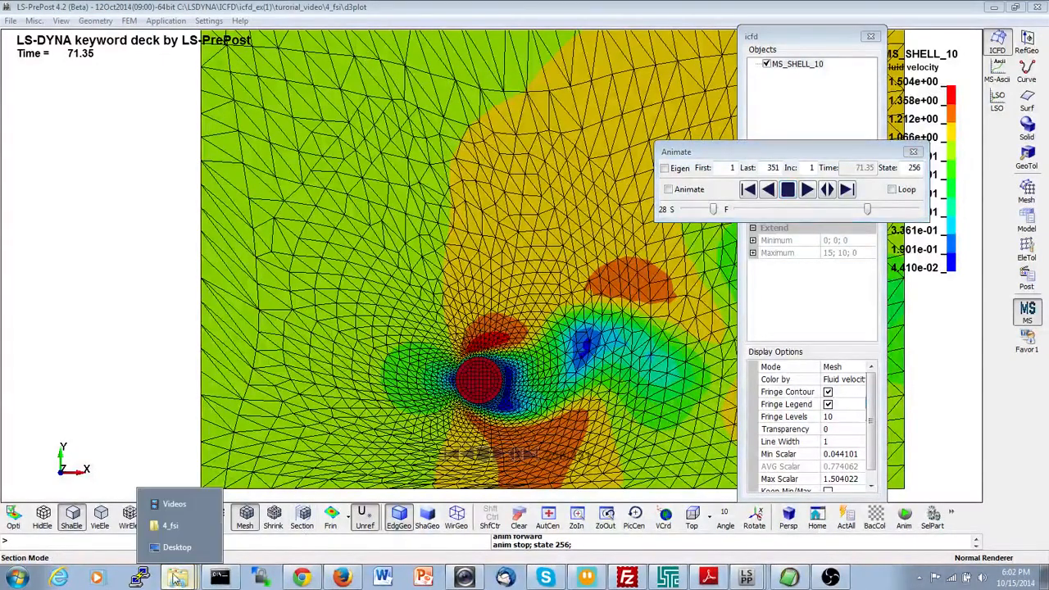
Open the 5_fsi folder and bring up main_ex10_initial.k at the icfd_control_fsi value line to examine the coupling setting.
left_click(171, 525)
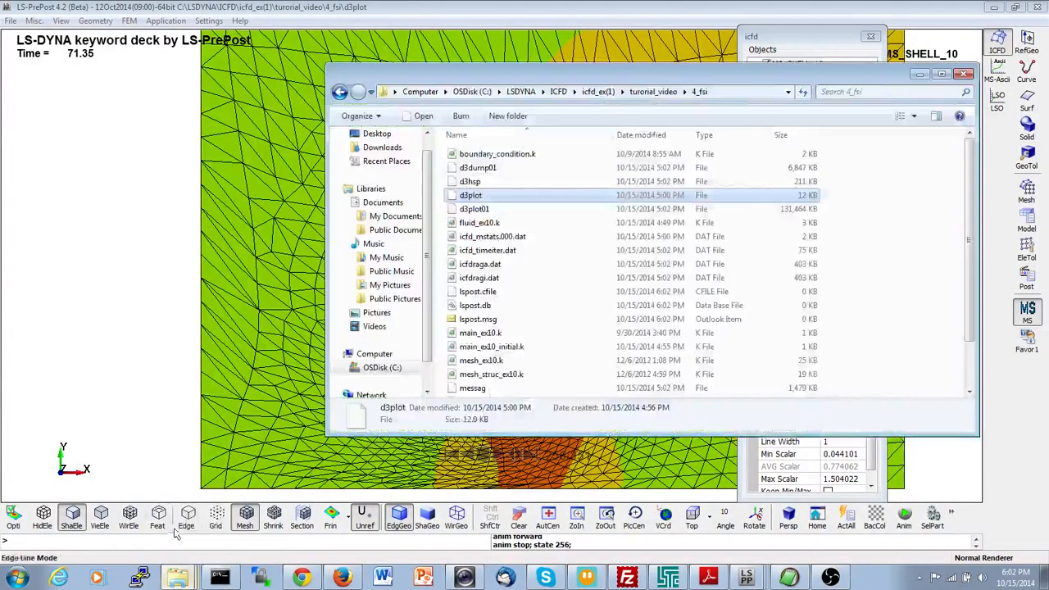
left_click(653, 91)
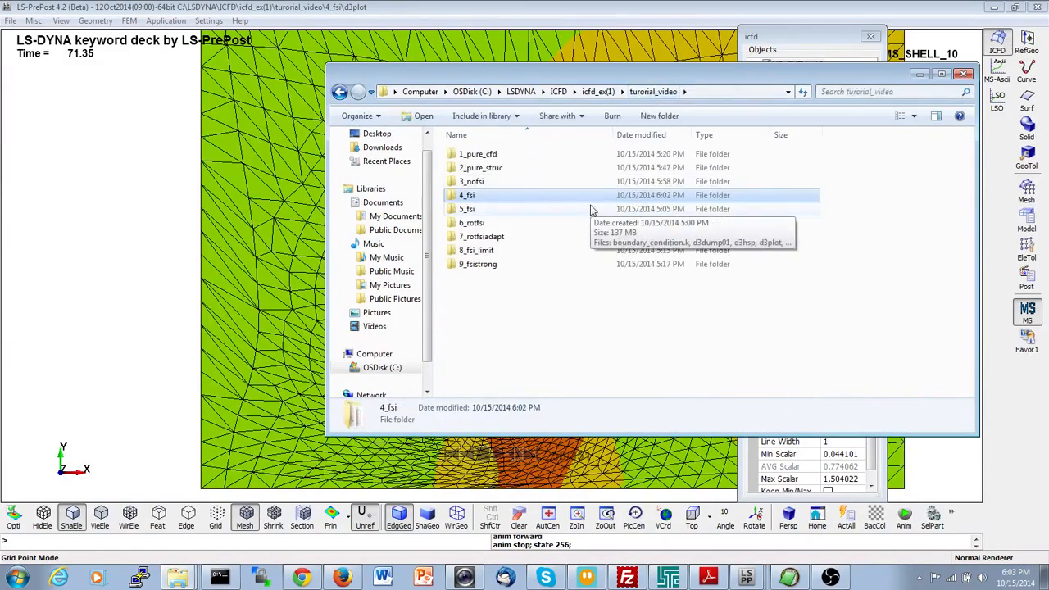
double_click(467, 209)
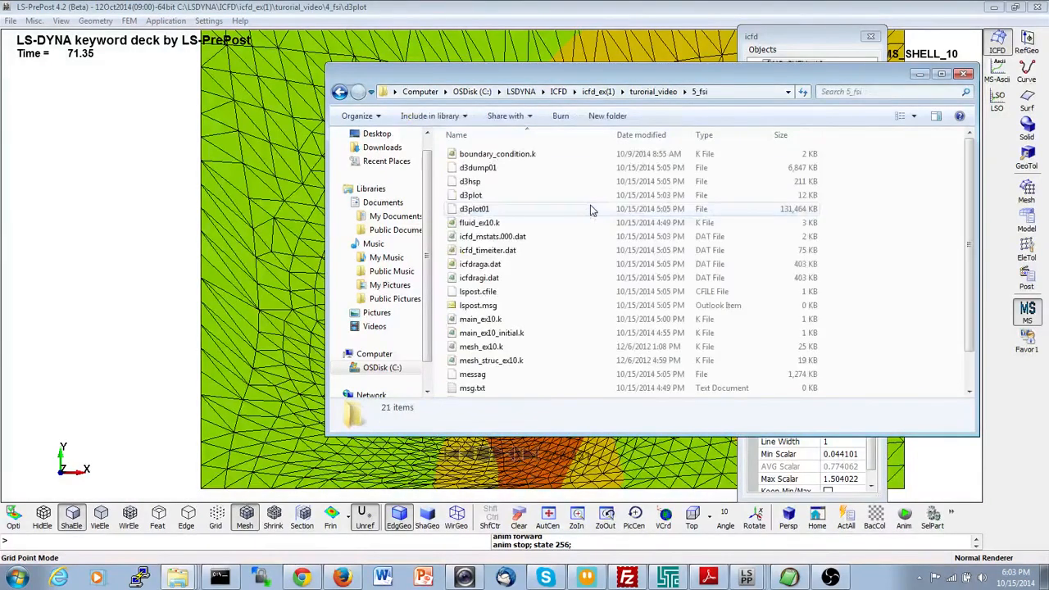
left_click(788, 578)
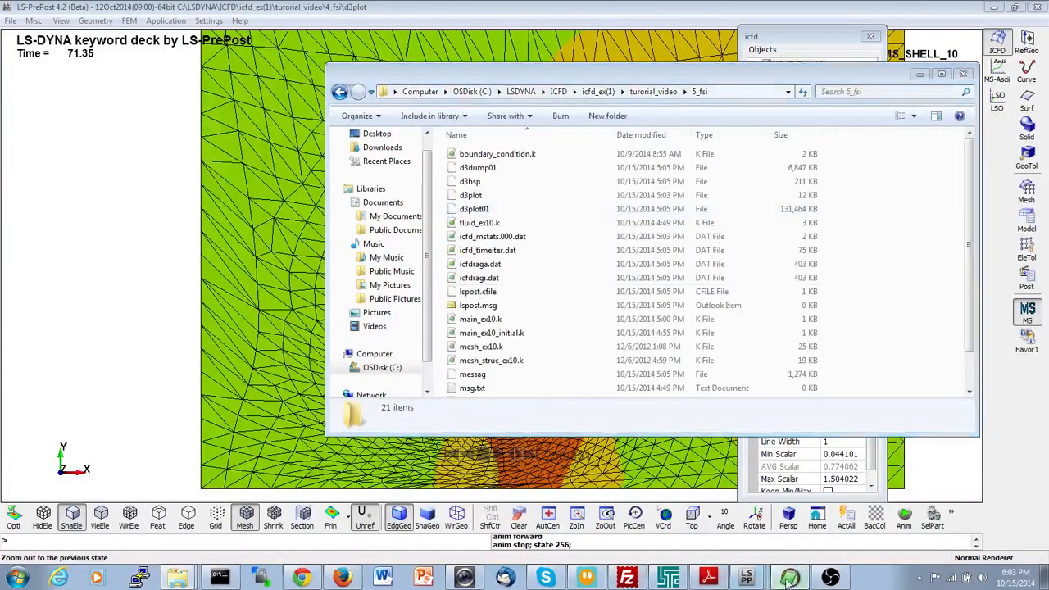
left_click(401, 137)
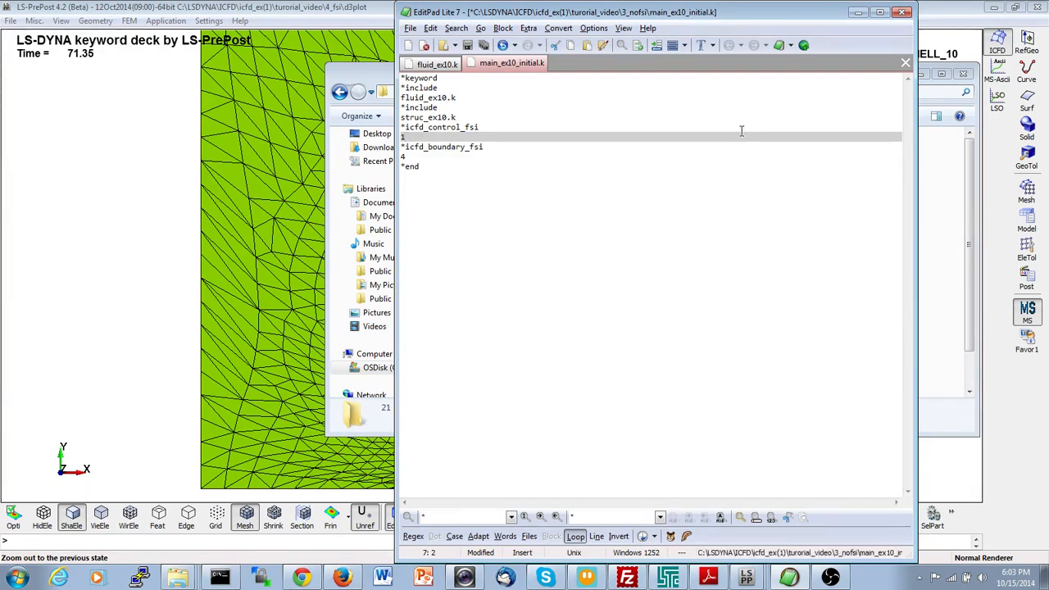
Close the 4_fsi results and load the d3plot file from the 5_fsi folder into a new LS-PrePost session.
left_click(1039, 7)
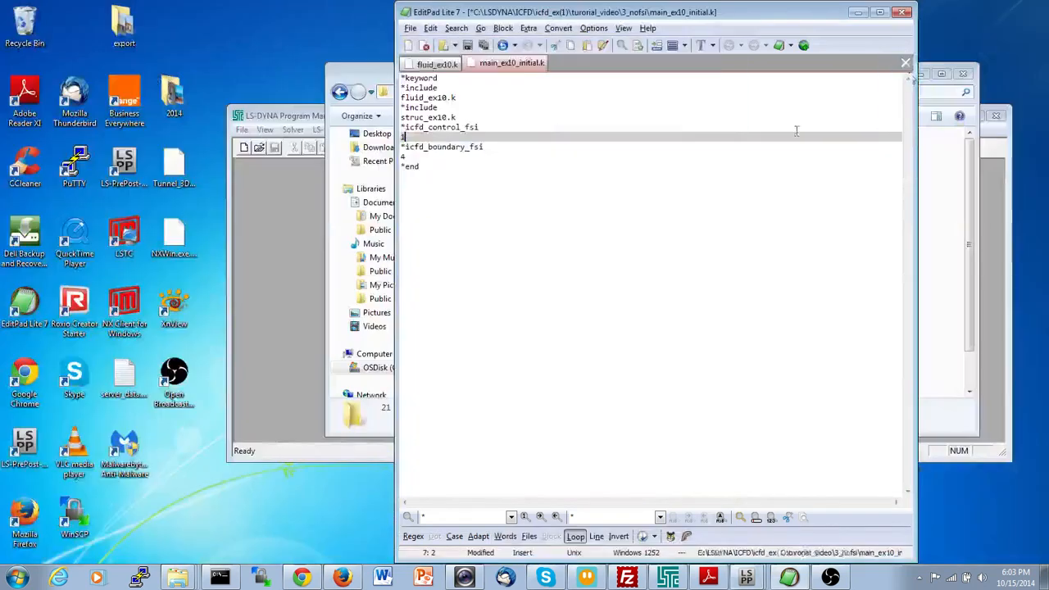
left_click(353, 79)
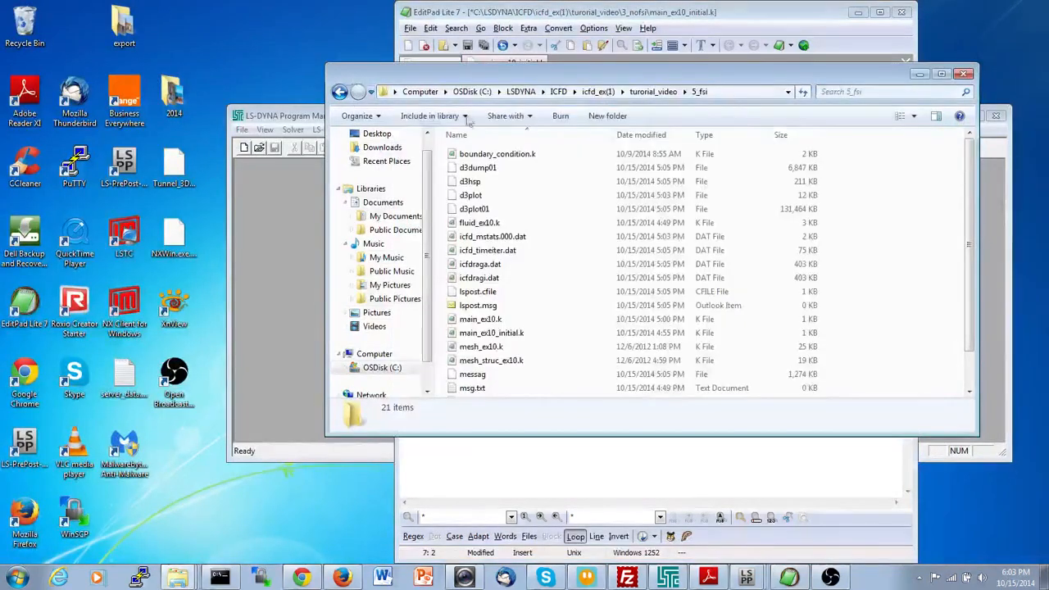
left_click(653, 91)
double_click(508, 223)
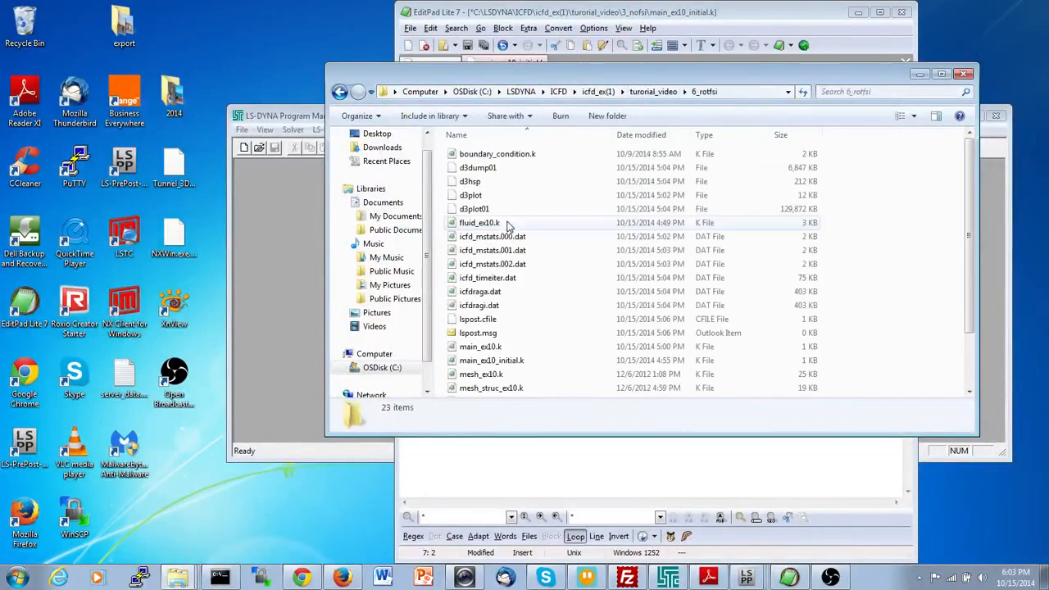
left_click(656, 95)
double_click(465, 209)
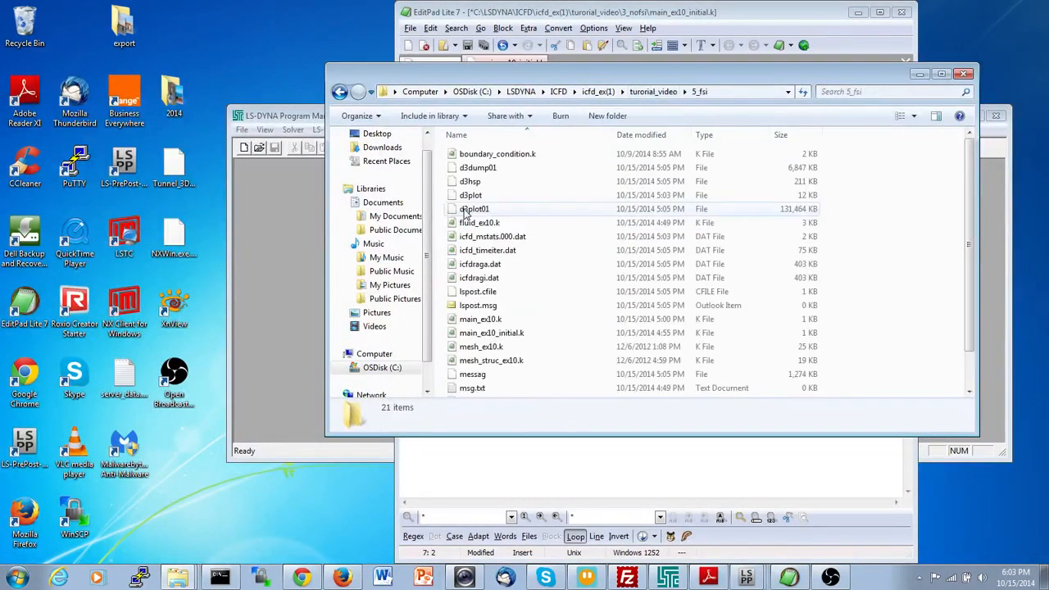
left_click_drag(475, 196, 28, 442)
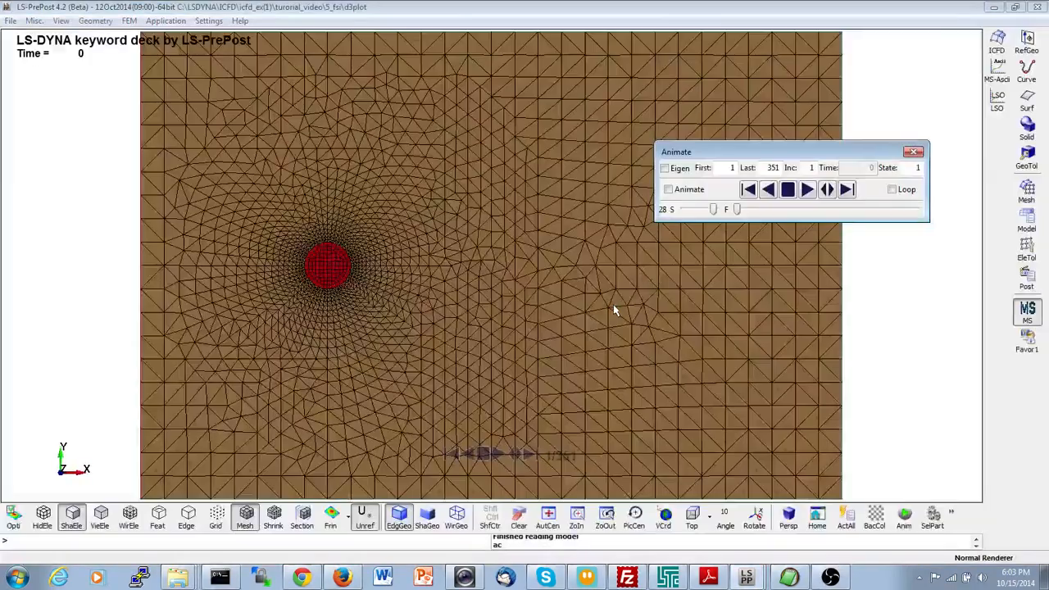
Play the 5_fsi mesh animation to state 111 and color the ICFD object MS_SHELL_10 by fluid velocity.
left_click(806, 189)
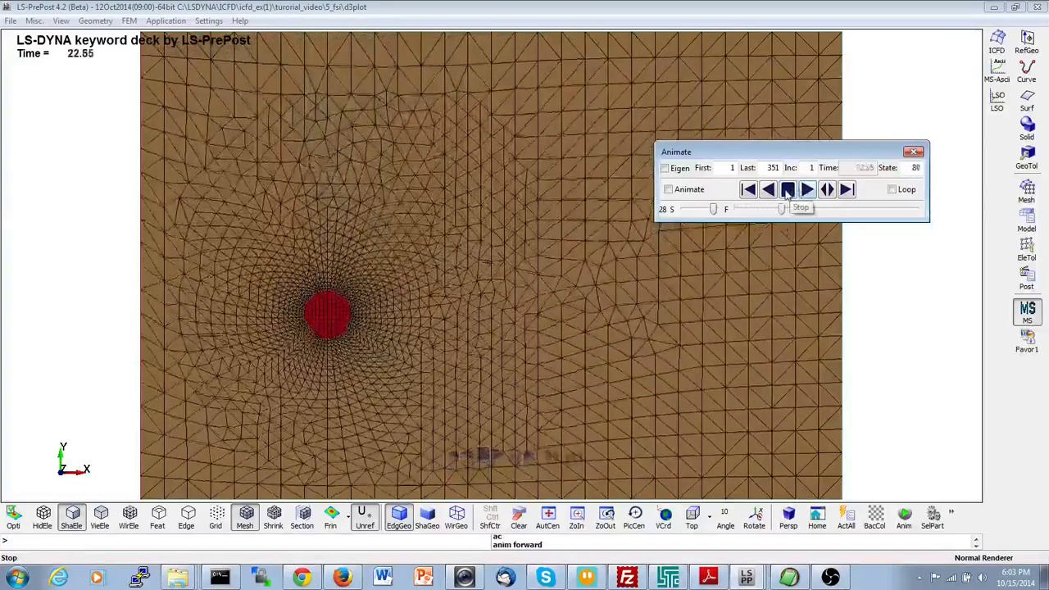
left_click(787, 189)
left_click(996, 43)
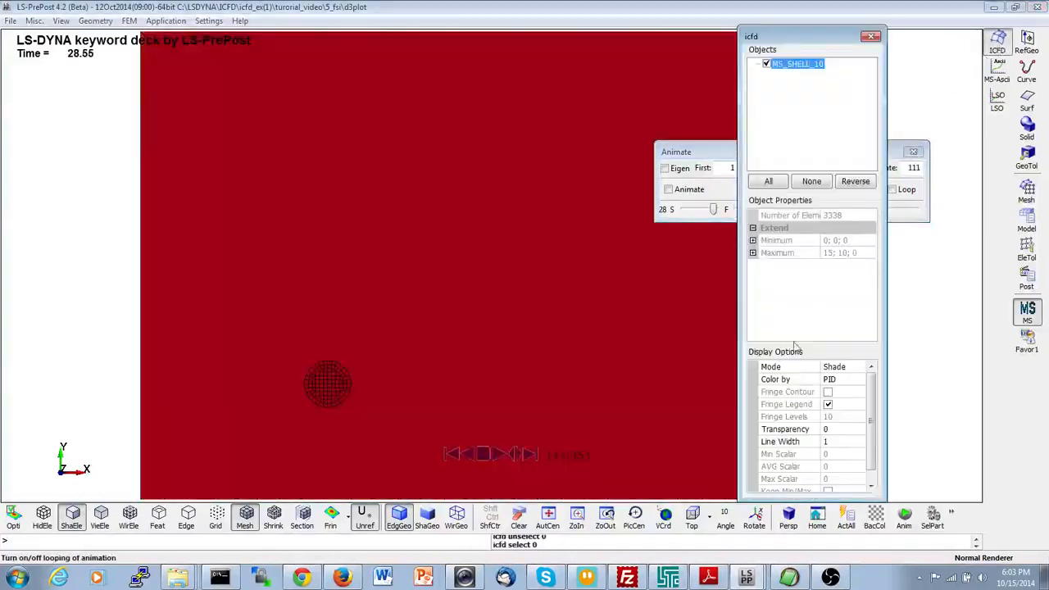
left_click(844, 379)
left_click(857, 380)
left_click(857, 400)
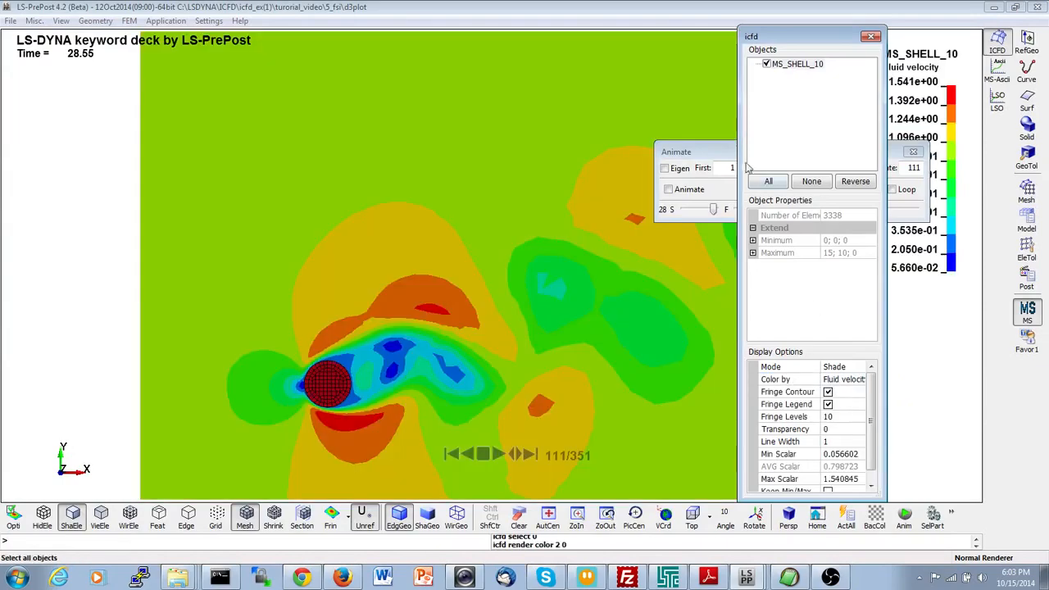
Play the 5_fsi fluid velocity animation to state 259, jump to state 332 and run it to state 351.
left_click(731, 158)
left_click(807, 190)
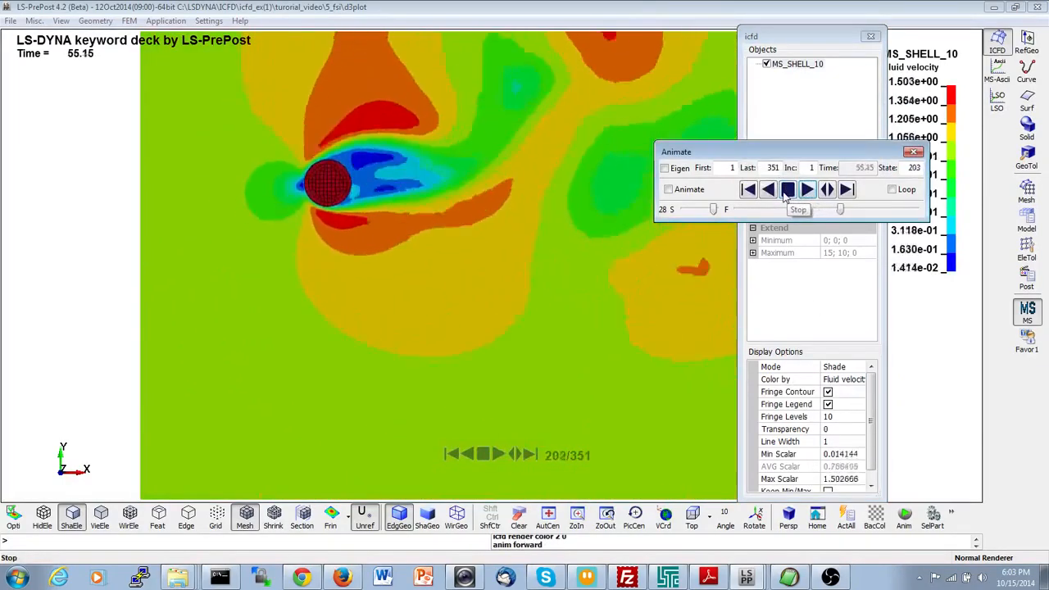
left_click(787, 190)
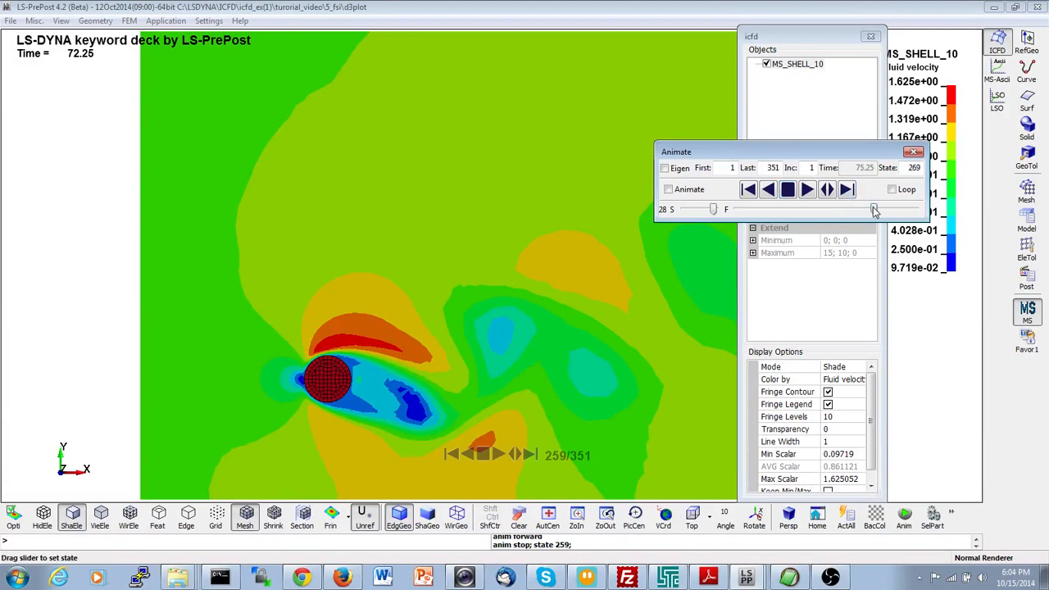
left_click_drag(868, 210, 907, 210)
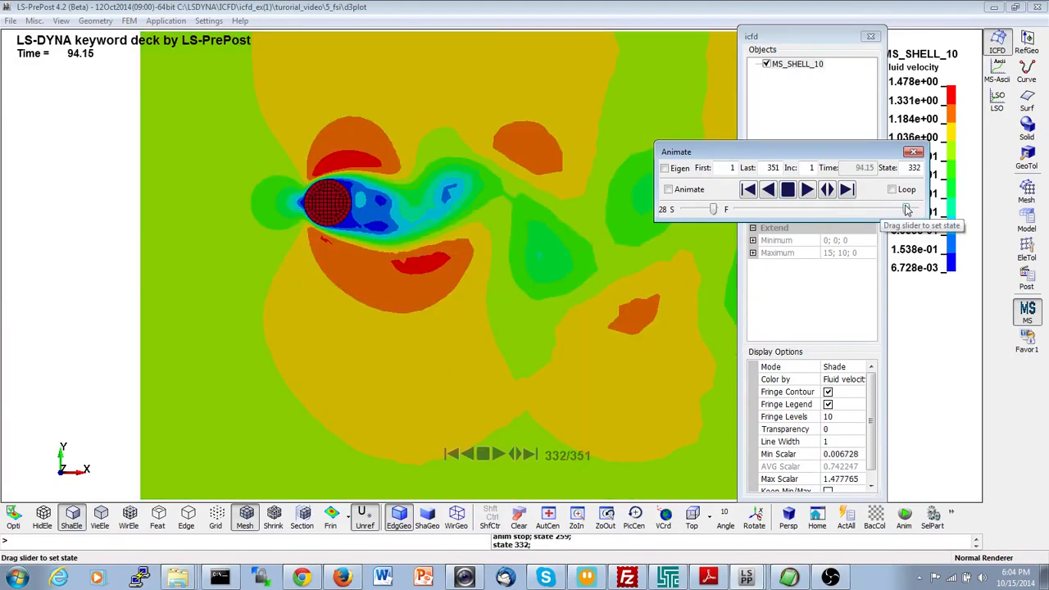
left_click(827, 189)
left_click(806, 190)
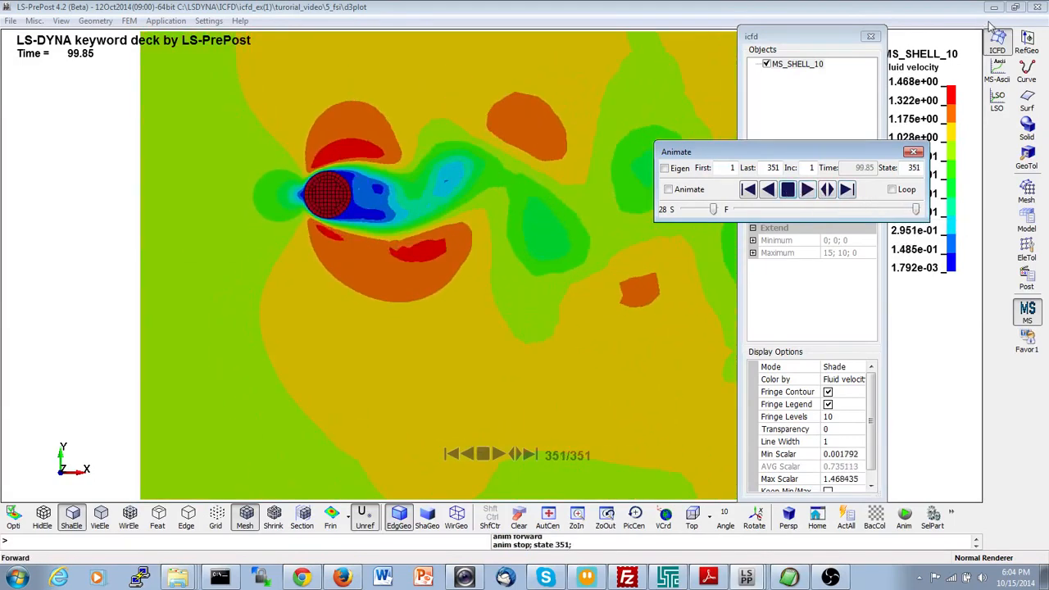
Close the 5_fsi results and open boundary_condition.k from the 6_rotfsi folder in EditPad to examine the prescribed rotation.
left_click(1043, 8)
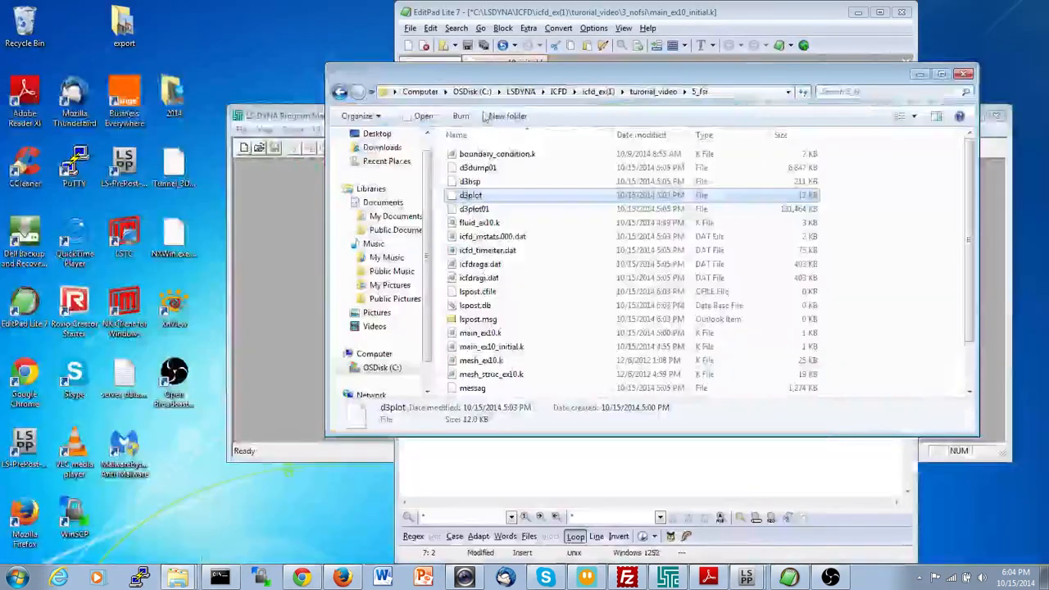
left_click(643, 92)
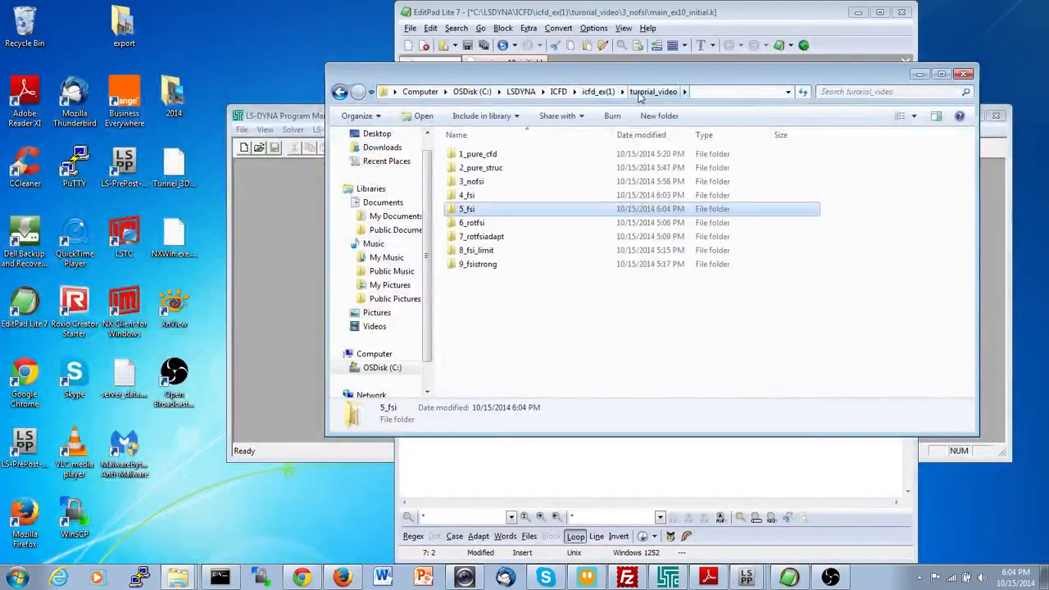
double_click(503, 223)
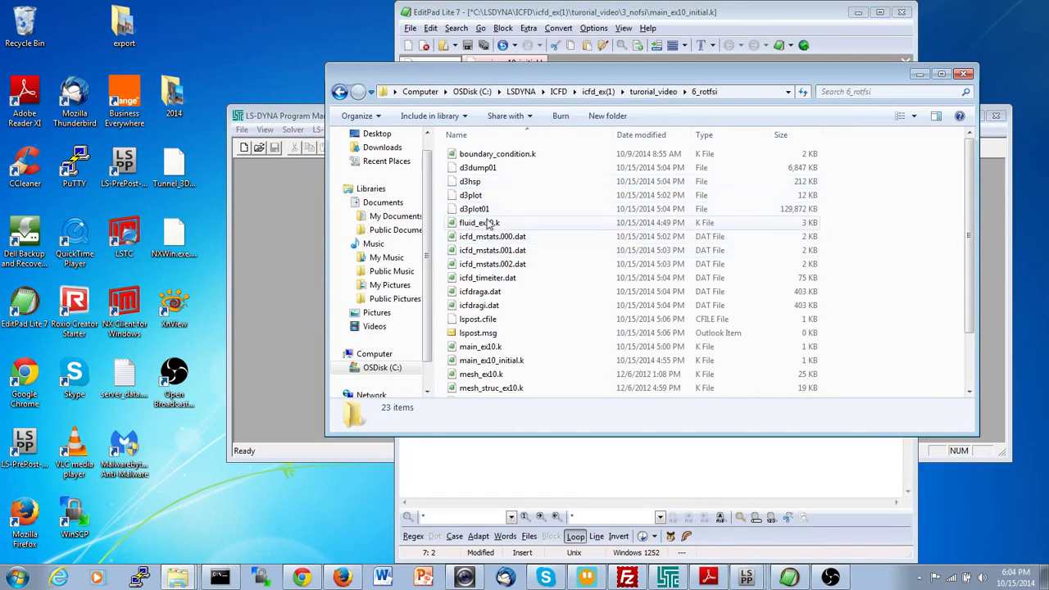
left_click(493, 156)
double_click(493, 161)
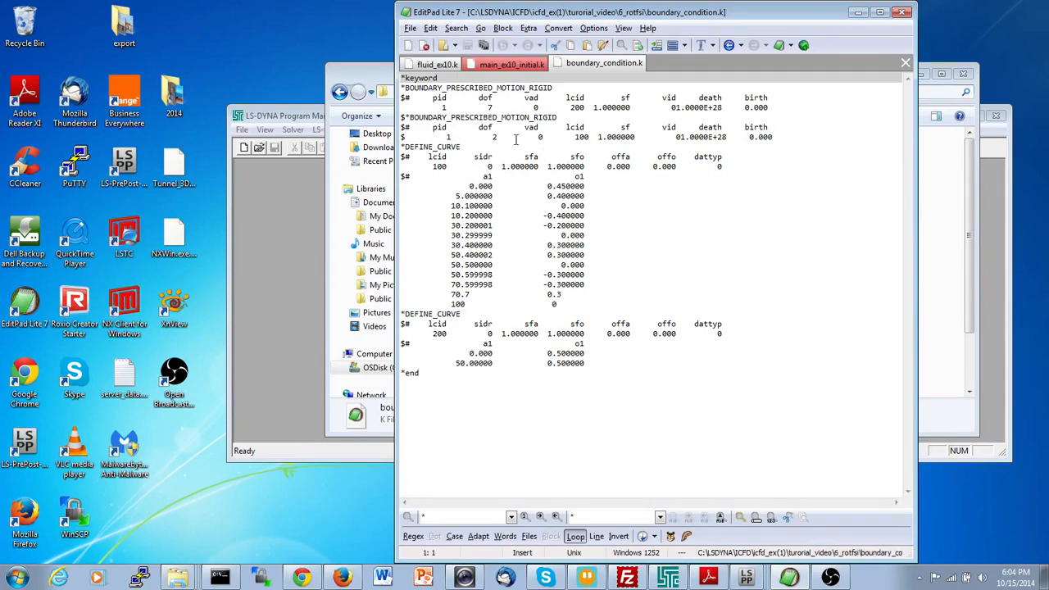
Load the d3plot file from the 6_rotfsi folder into LS-PrePost and play the start of its animation.
left_click(377, 82)
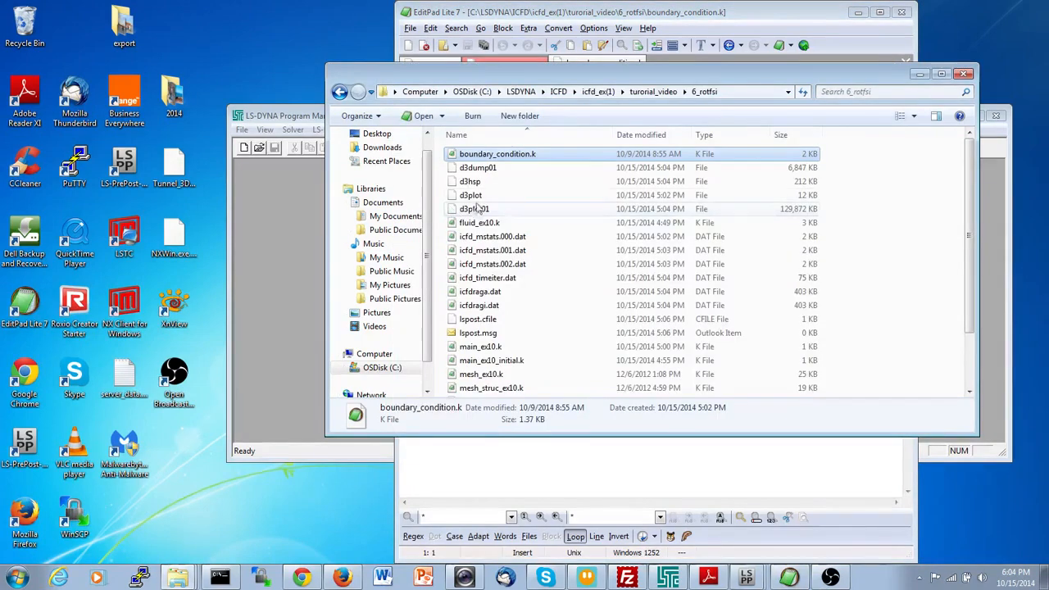
left_click_drag(484, 200, 23, 447)
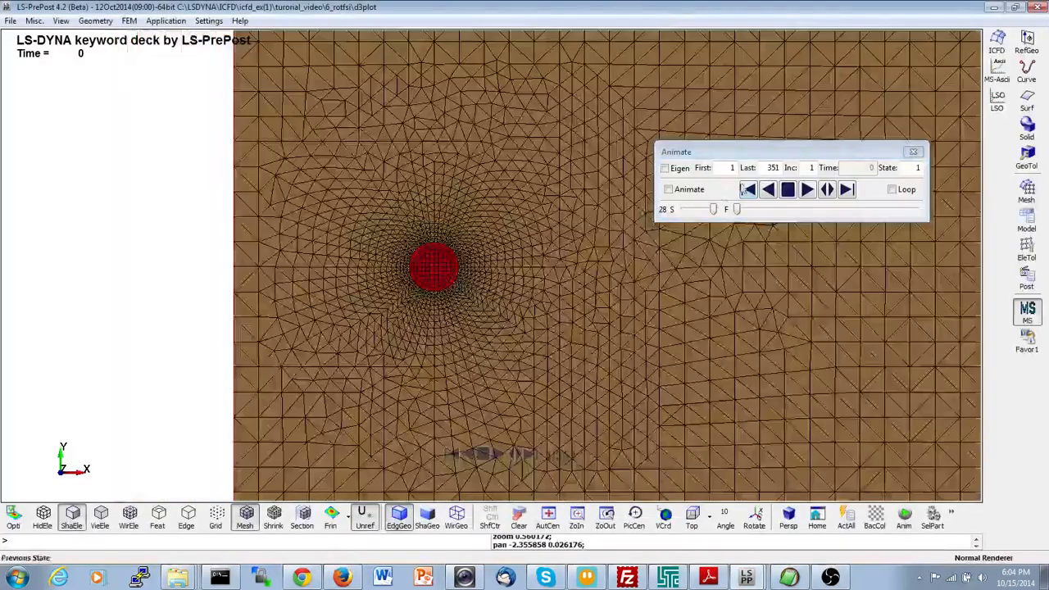
left_click(808, 192)
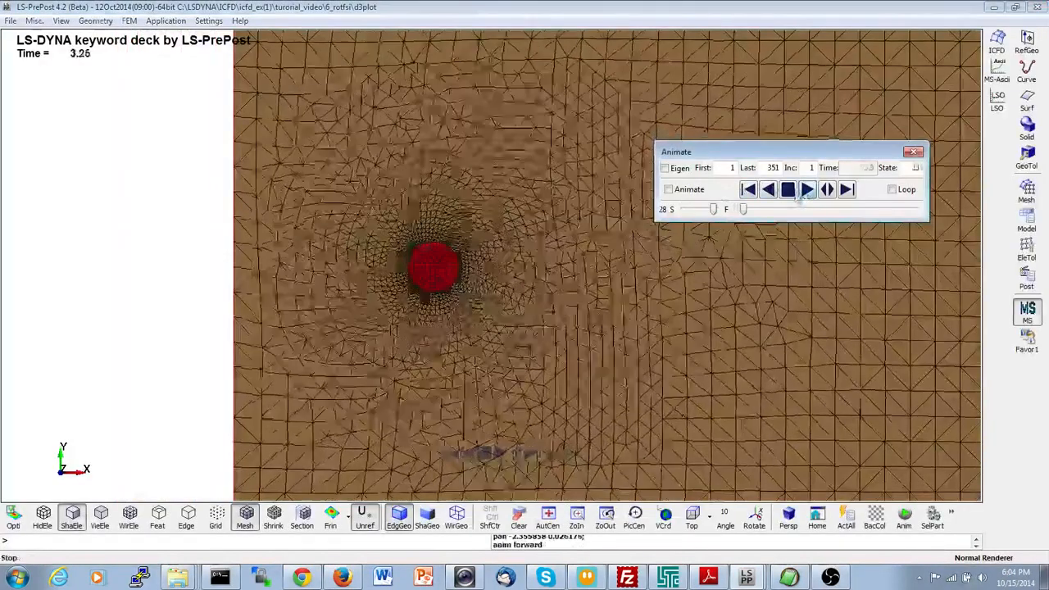
left_click(789, 192)
Return to the first states and advance one by one to state 9, examining the mesh close around the rotating cylinder.
scroll(539, 293, "up", 3)
middle_click_drag(485, 144, 531, 140, "ctrl")
right_click_drag(532, 144, 593, 484, "ctrl")
middle_click_drag(515, 259, 585, 246, "ctrl")
right_click_drag(585, 246, 681, 301, "ctrl")
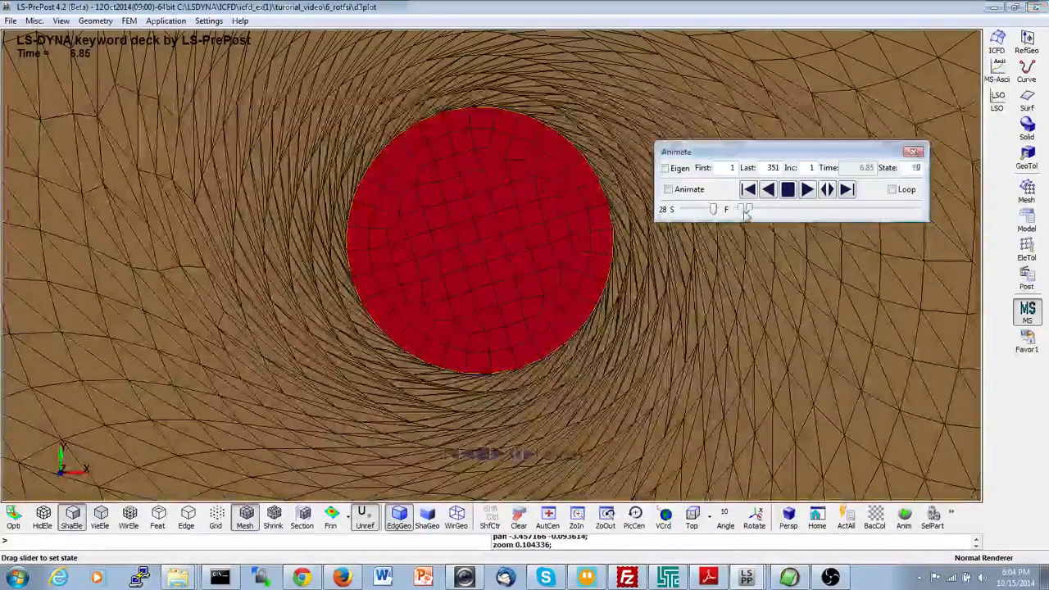
left_click(748, 190)
left_click(847, 189)
left_click(851, 194)
left_click(850, 194)
left_click(851, 194)
left_click(851, 194)
left_click(851, 195)
left_click(850, 195)
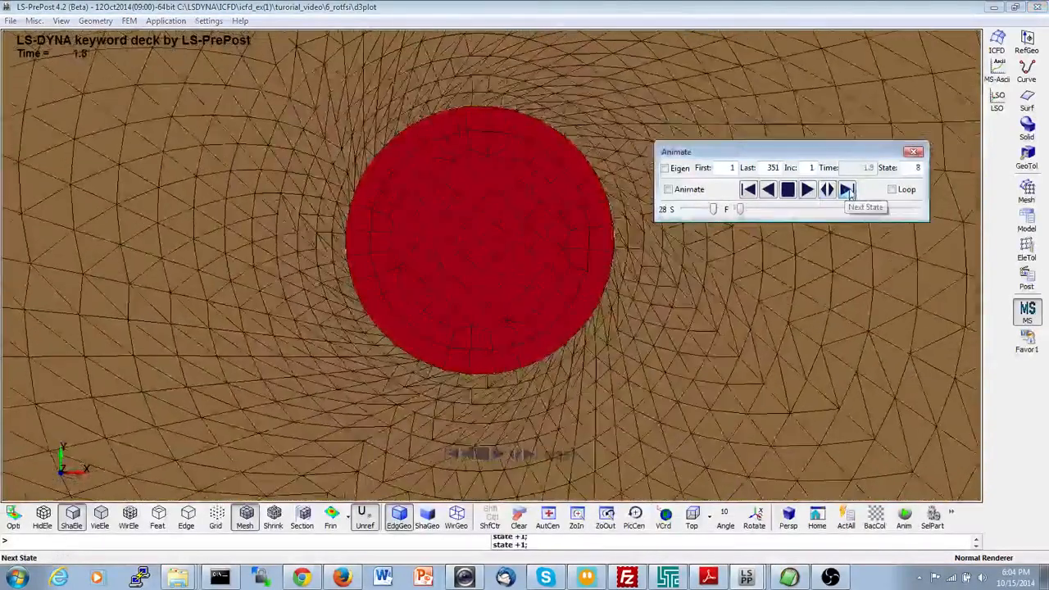
left_click(850, 195)
Play the 6_rotfsi animation to state 32, examining how the surrounding fluid mesh twists with the cylinder.
right_click_drag(789, 370, 597, 360, "ctrl")
middle_click_drag(597, 360, 533, 410, "ctrl")
right_click_drag(532, 410, 264, 189, "ctrl")
middle_click_drag(627, 383, 612, 385, "ctrl")
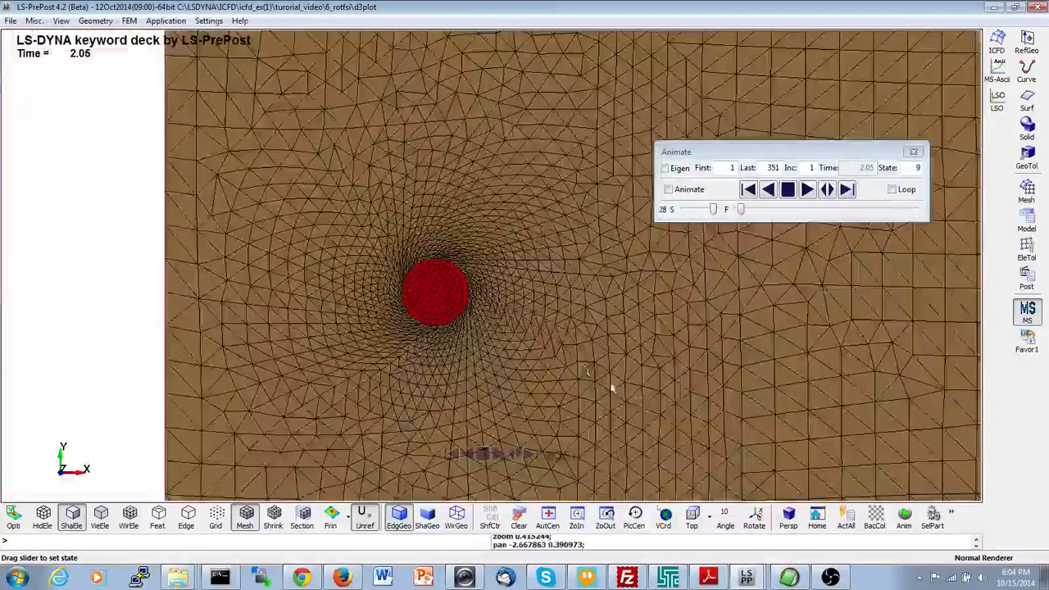
right_click_drag(611, 386, 583, 310, "ctrl")
middle_click_drag(583, 311, 649, 255, "ctrl")
right_click_drag(649, 256, 662, 244, "ctrl")
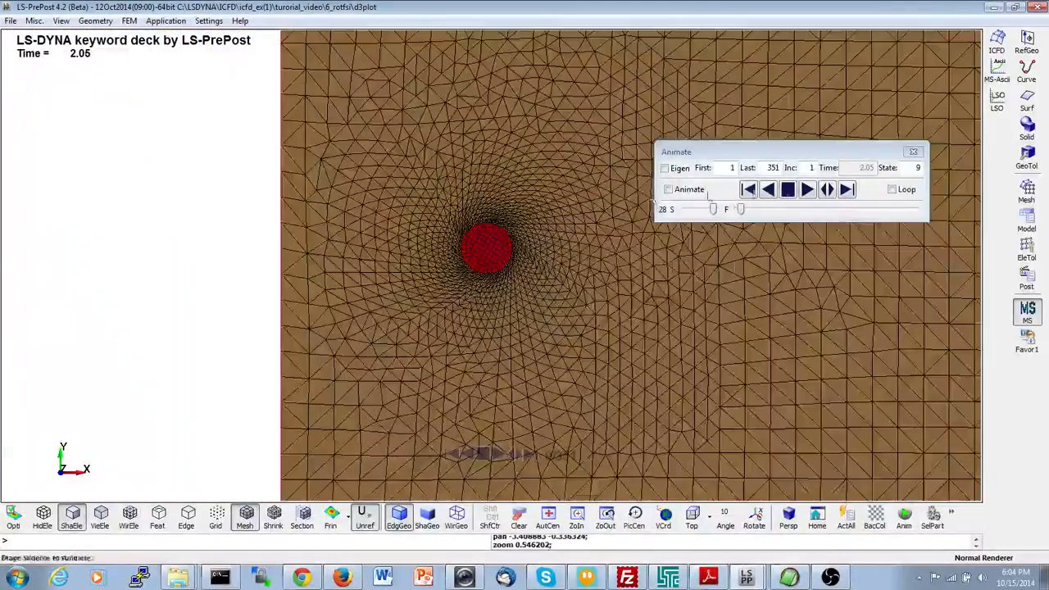
left_click(804, 192)
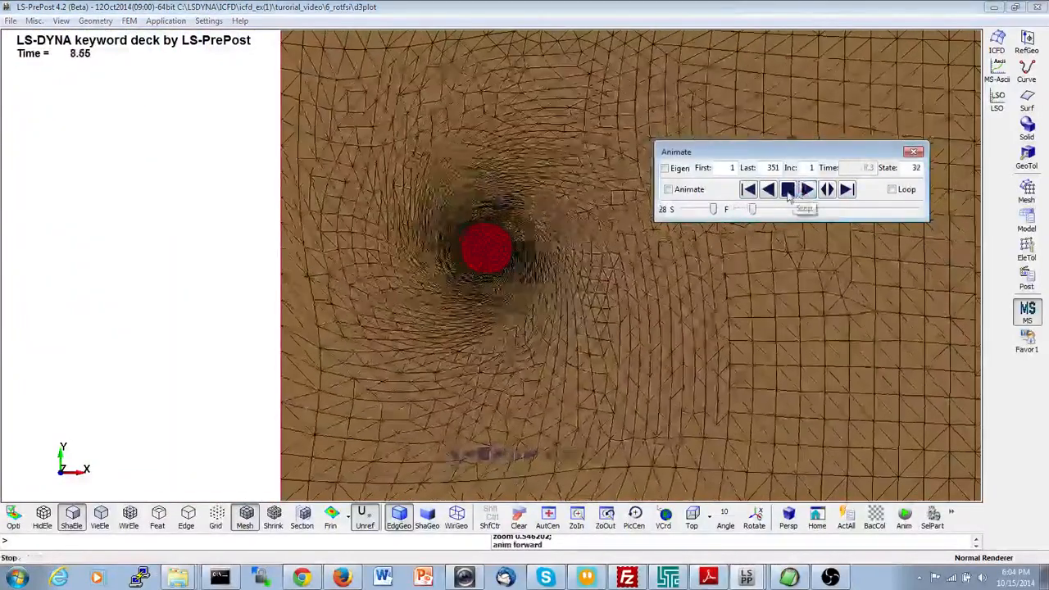
left_click(790, 193)
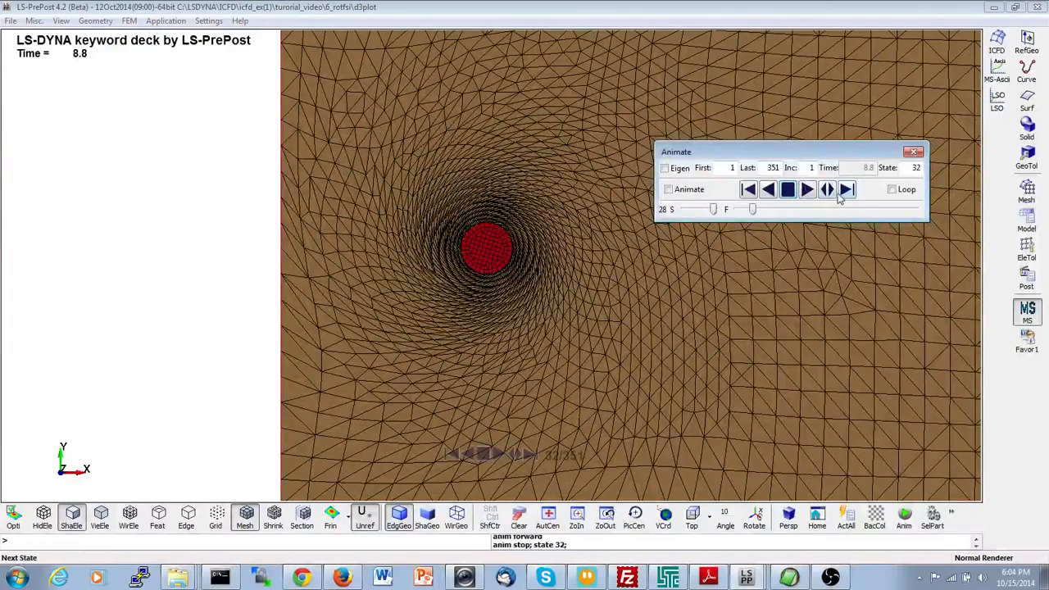
Play the 6_rotfsi animation on to state 65 and advance state by state to state 75.
left_click(806, 191)
left_click(789, 191)
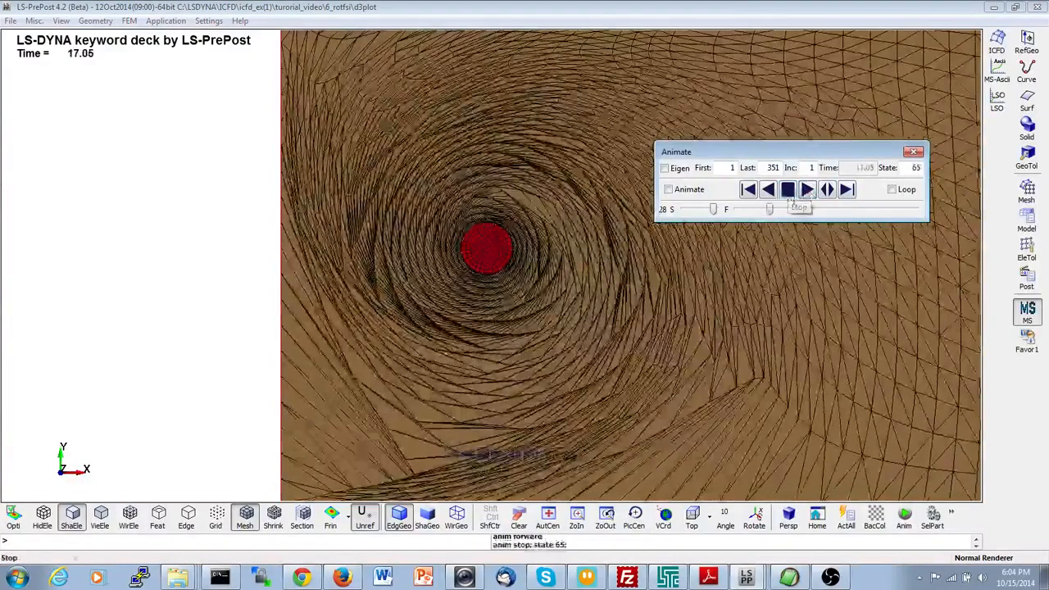
left_click(844, 191)
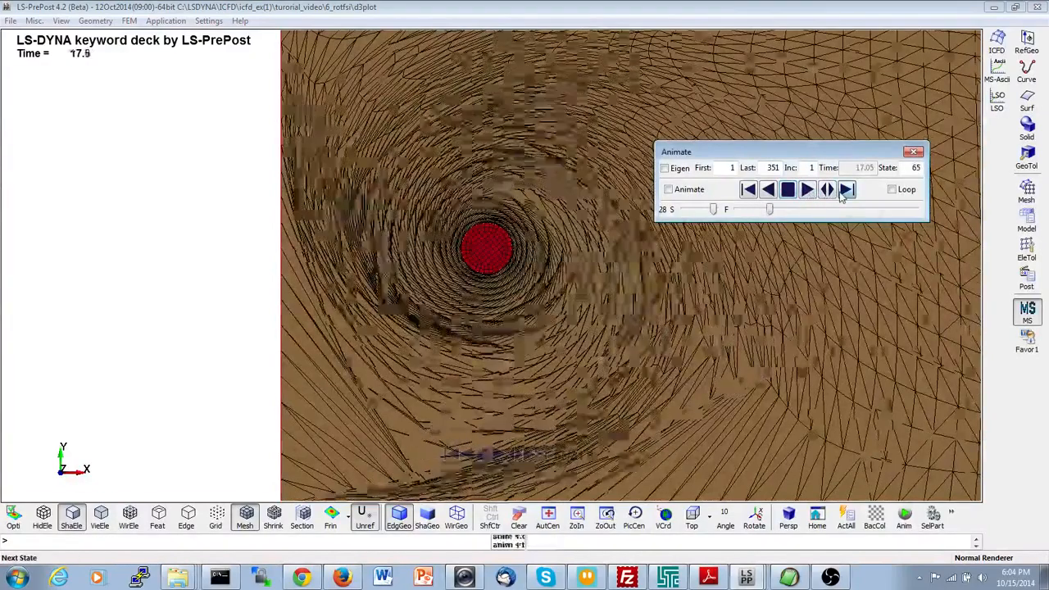
left_click(844, 191)
left_click(844, 191)
left_click(845, 191)
Examine the mesh distortion over the entire fluid domain, moving a few states forward and back to state 75.
scroll(602, 295, "down", 3, "shift")
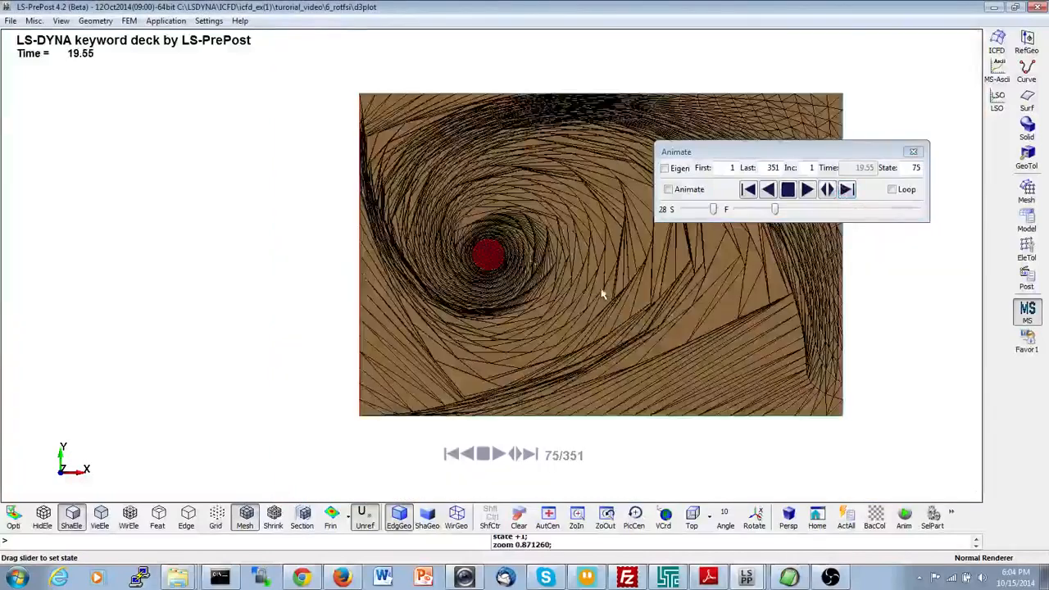
middle_click_drag(601, 295, 548, 298, "shift")
middle_click_drag(468, 262, 504, 264, "shift")
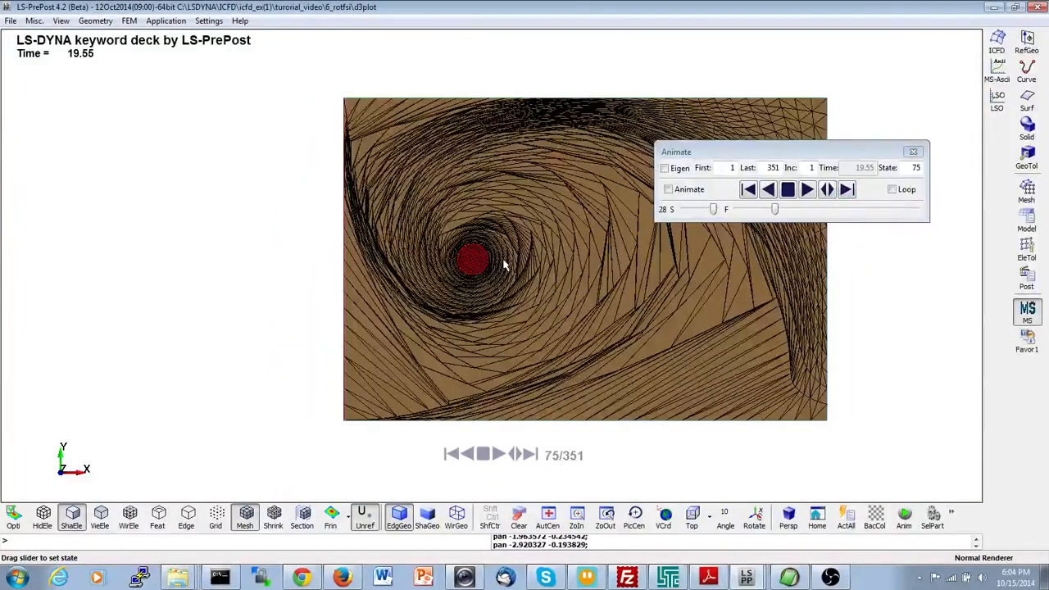
left_click(845, 191)
left_click(845, 191)
left_click(751, 200)
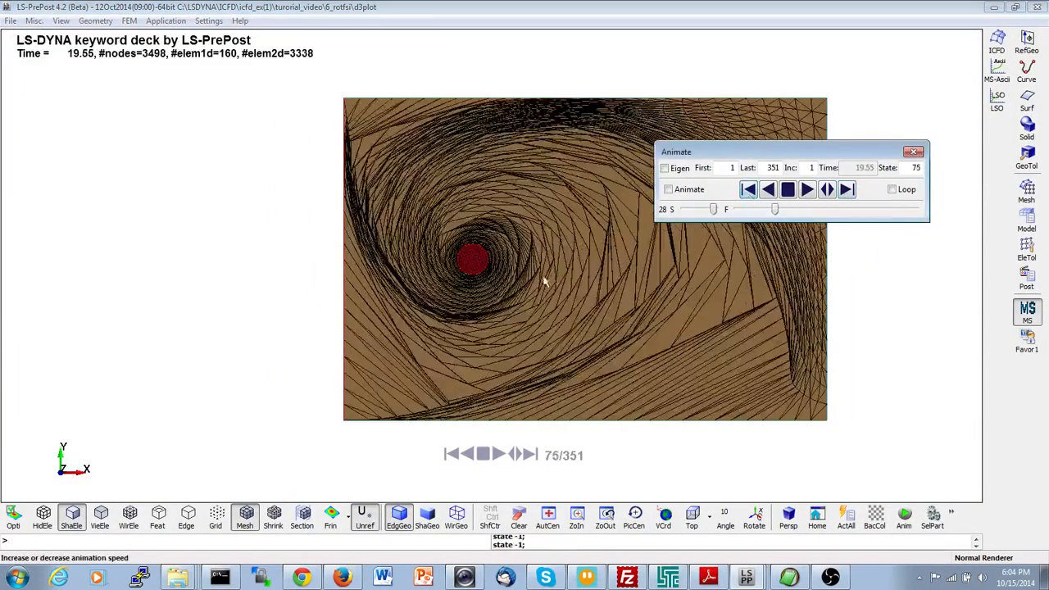
Advance to state 76 and play the animation on to about state 170, examining the mesh over the whole fluid domain.
middle_click_drag(544, 281, 603, 279, "shift")
right_click_drag(557, 206, 614, 281, "shift")
middle_click_drag(603, 281, 543, 285, "shift")
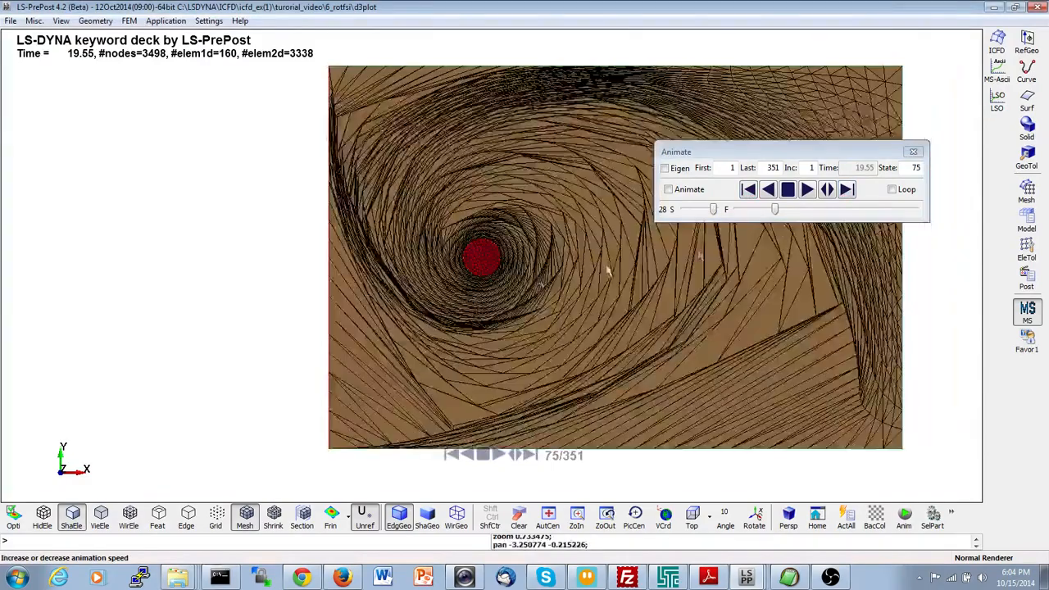
left_click(846, 190)
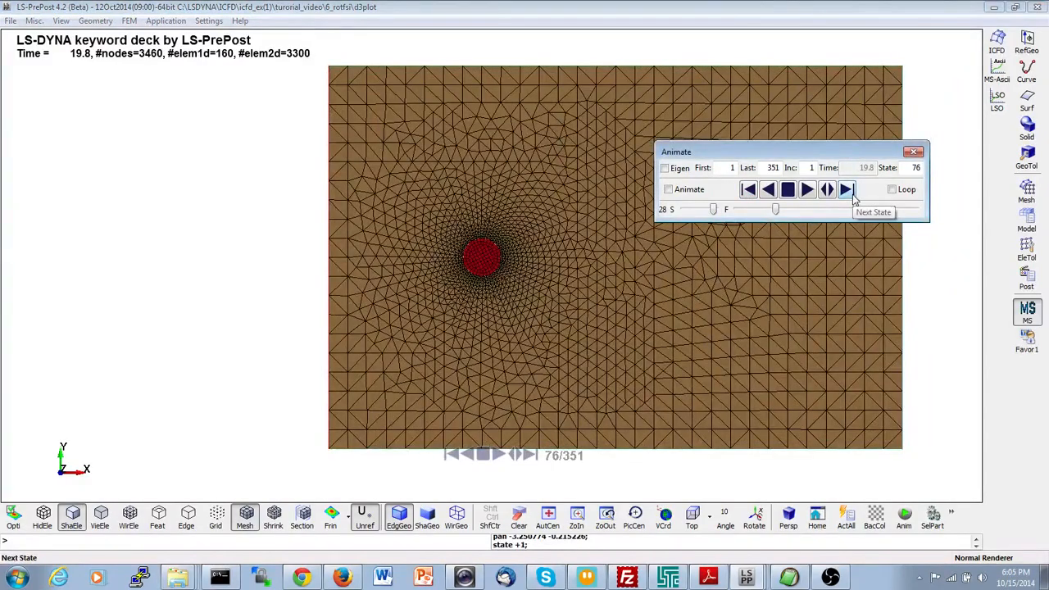
left_click(806, 190)
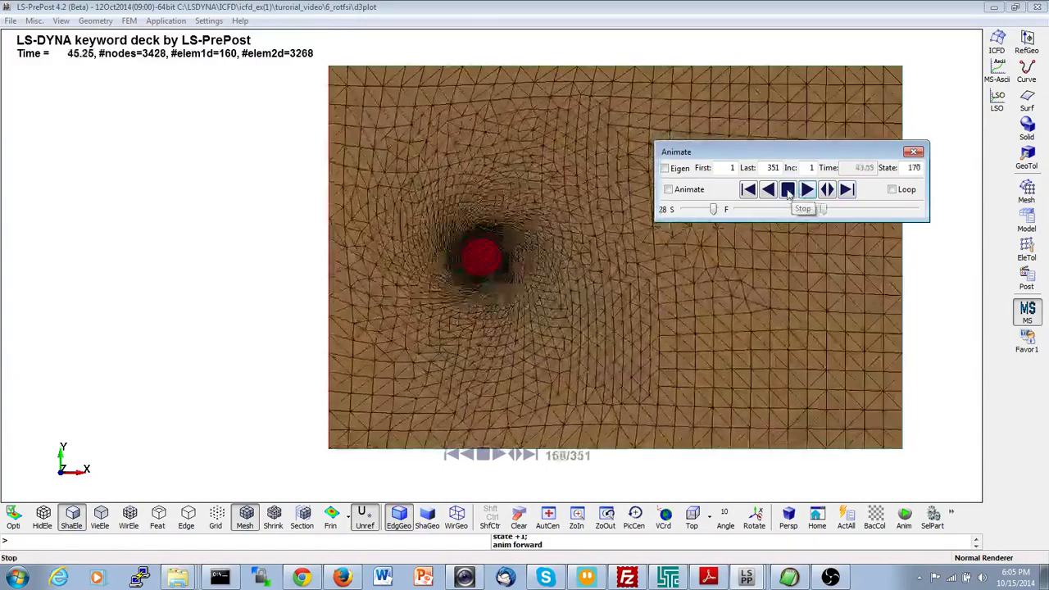
left_click(787, 191)
Return to state 4 and color the MS_SHELL_10 fluid object by fluid velocity.
left_click_drag(831, 210, 738, 210)
left_click(995, 43)
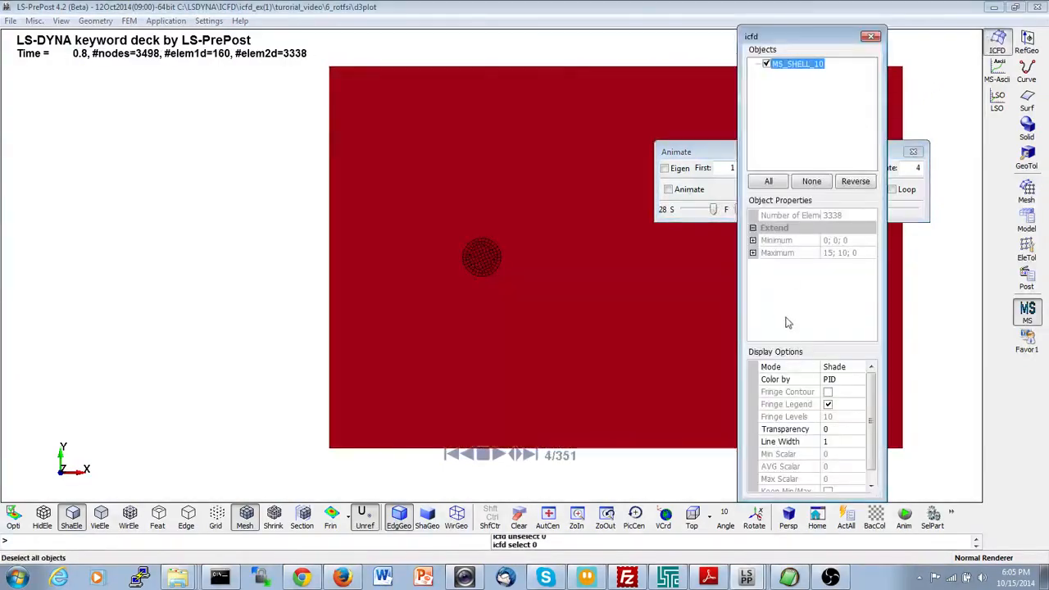
left_click(830, 381)
left_click(844, 412)
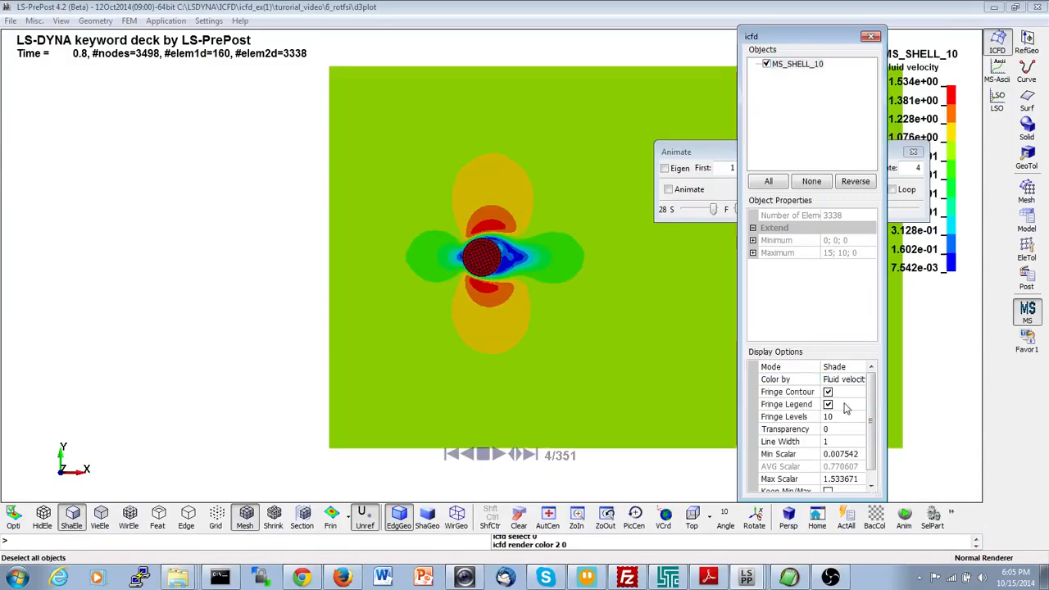
Play the fluid velocity animation to state 52 and on to state 151, examining the wake behind the cylinder.
left_click(718, 164)
left_click(790, 195)
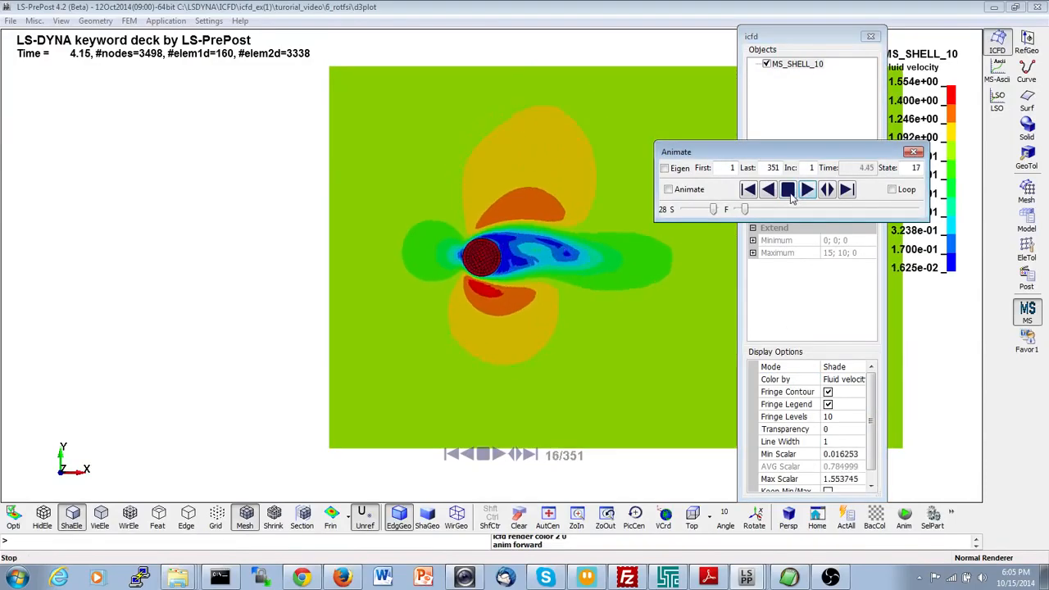
left_click(789, 194)
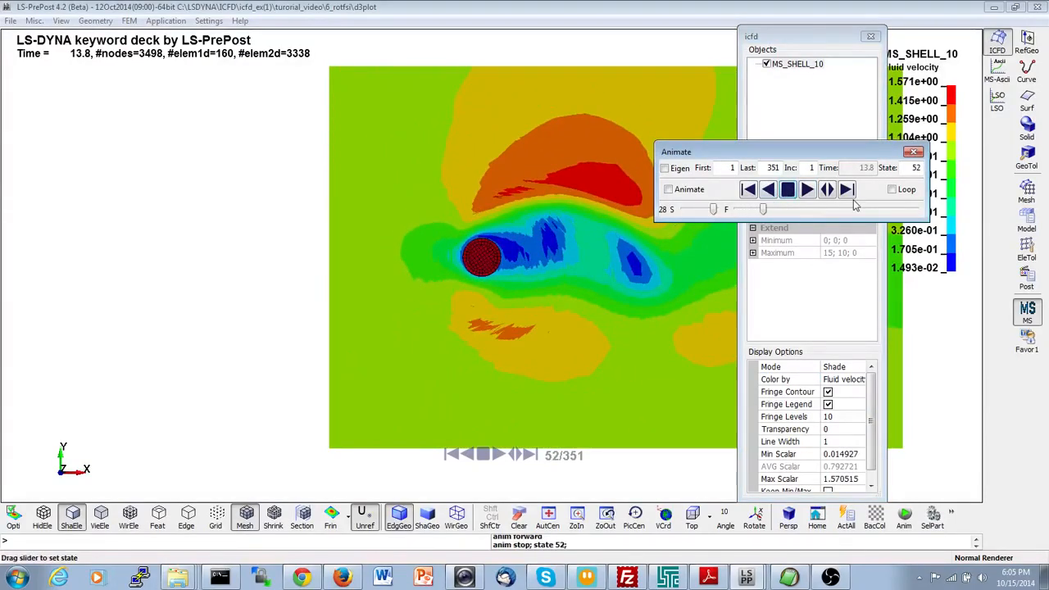
left_click(807, 190)
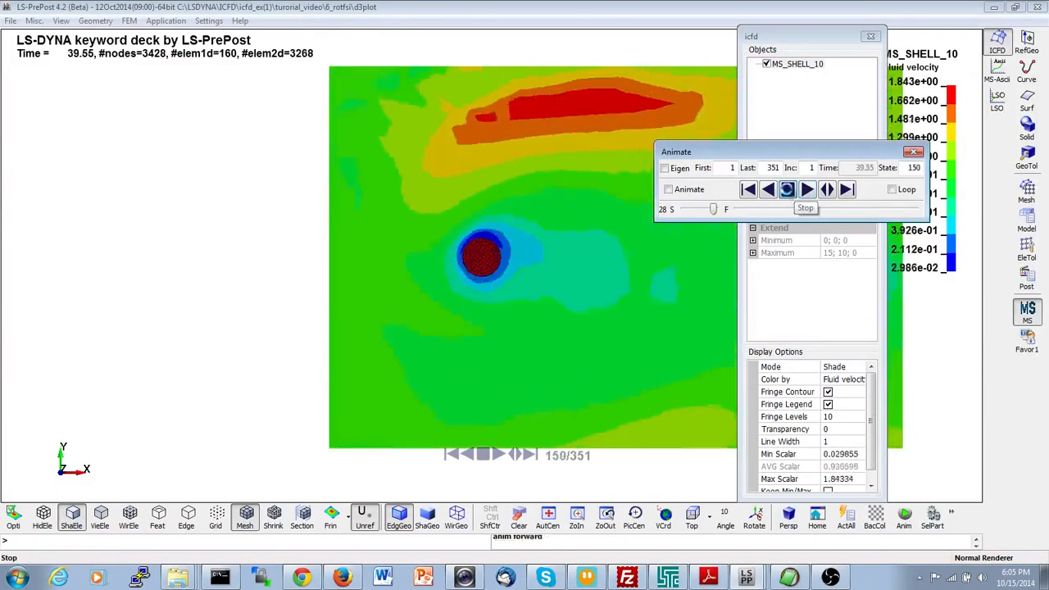
left_click(789, 193)
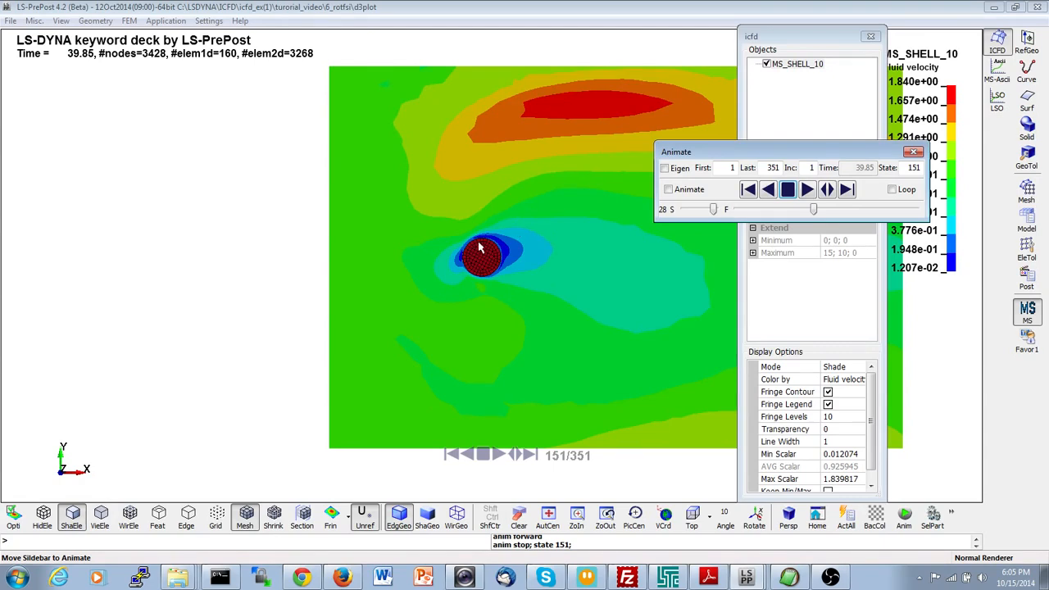
Set the display mode of the MS_SHELL_10 fluid object to Mesh.
left_click(835, 373)
left_click(835, 367)
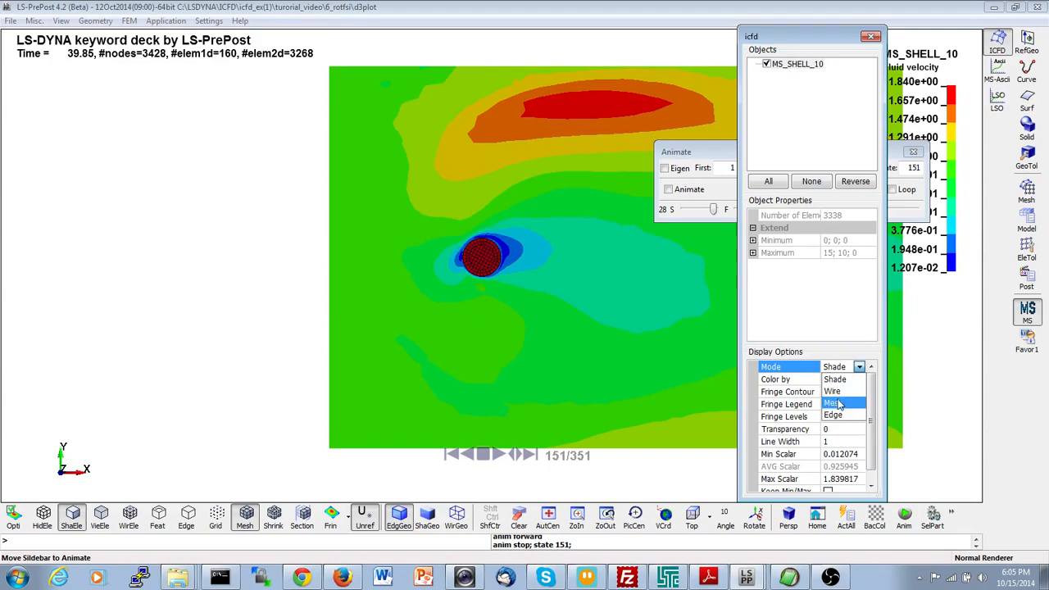
left_click(832, 403)
Restart the animation from state 1 and play it to state 62, examining the velocity fringe together with the mesh.
left_click(710, 156)
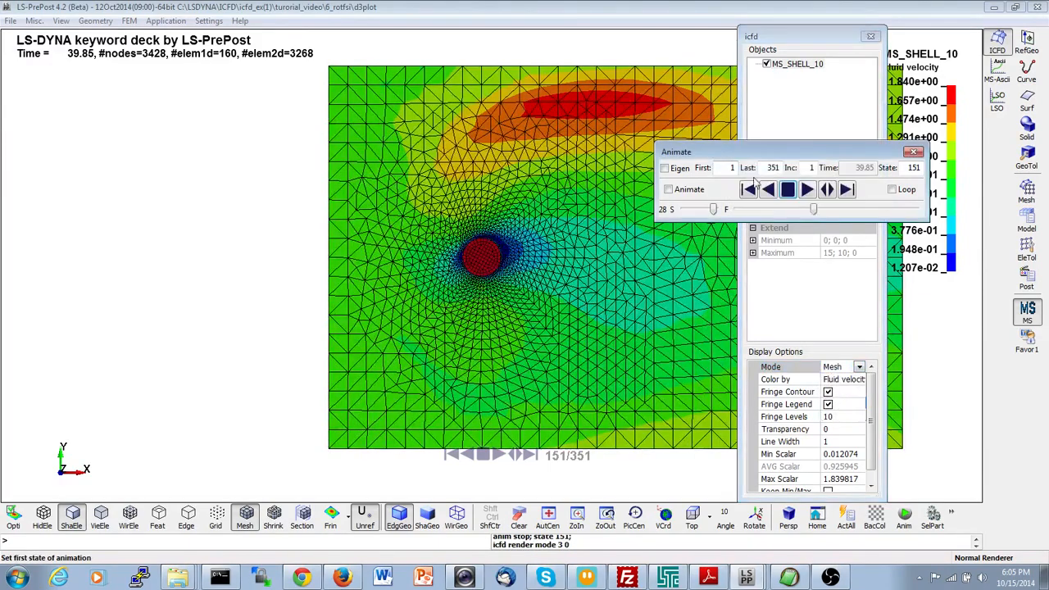
left_click(806, 190)
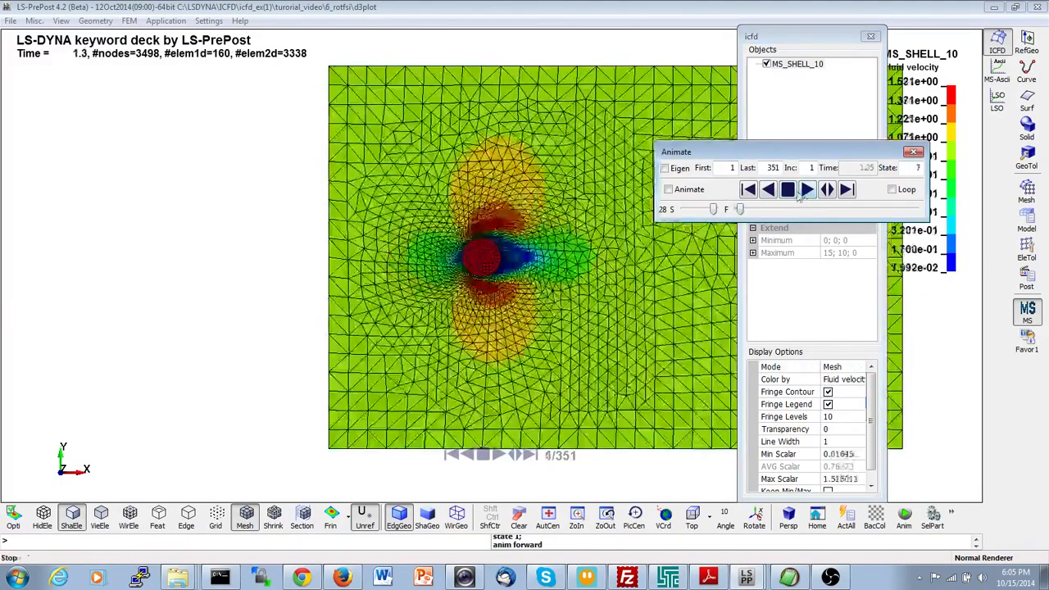
left_click(789, 190)
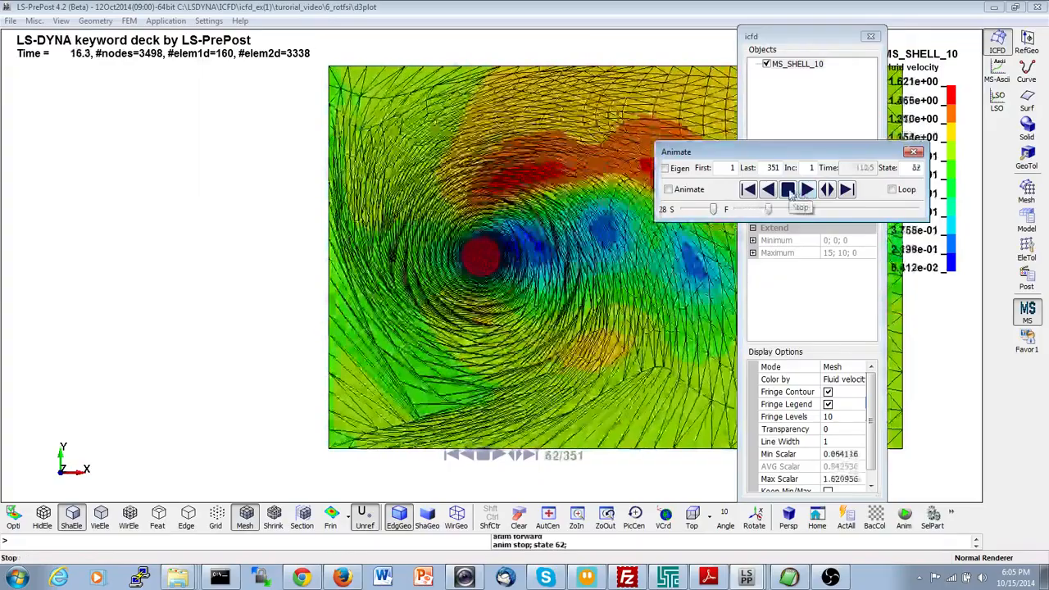
Advance state by state from 62 to 75, examining the mesh and velocity field around the rotating cylinder.
left_click(848, 191)
left_click(847, 191)
left_click(847, 191)
left_click(847, 191)
left_click(847, 191)
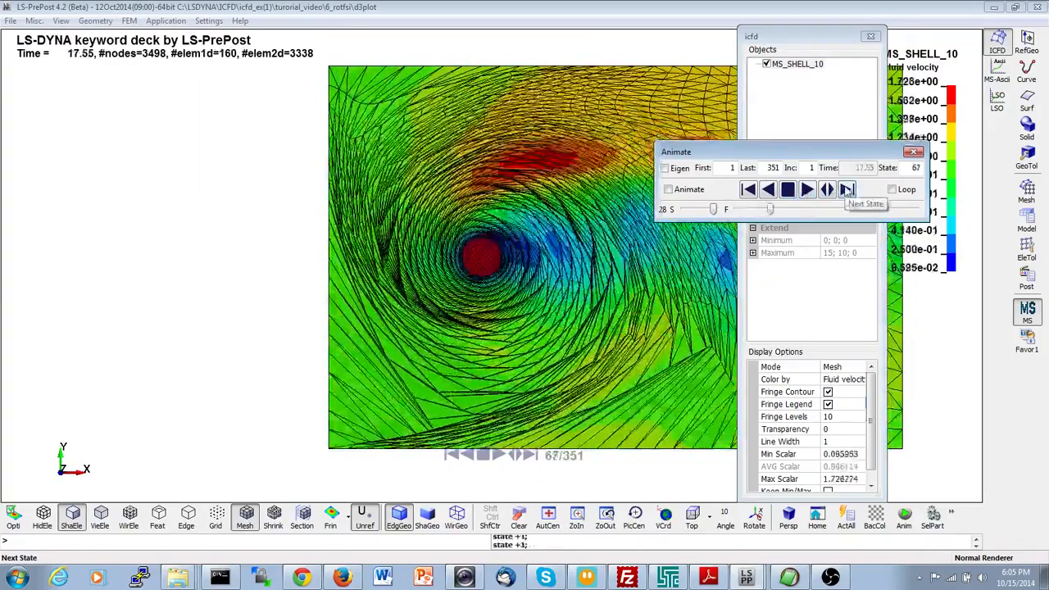
left_click(847, 191)
left_click(847, 191)
left_click(848, 191)
left_click(847, 191)
left_click(847, 191)
left_click(847, 191)
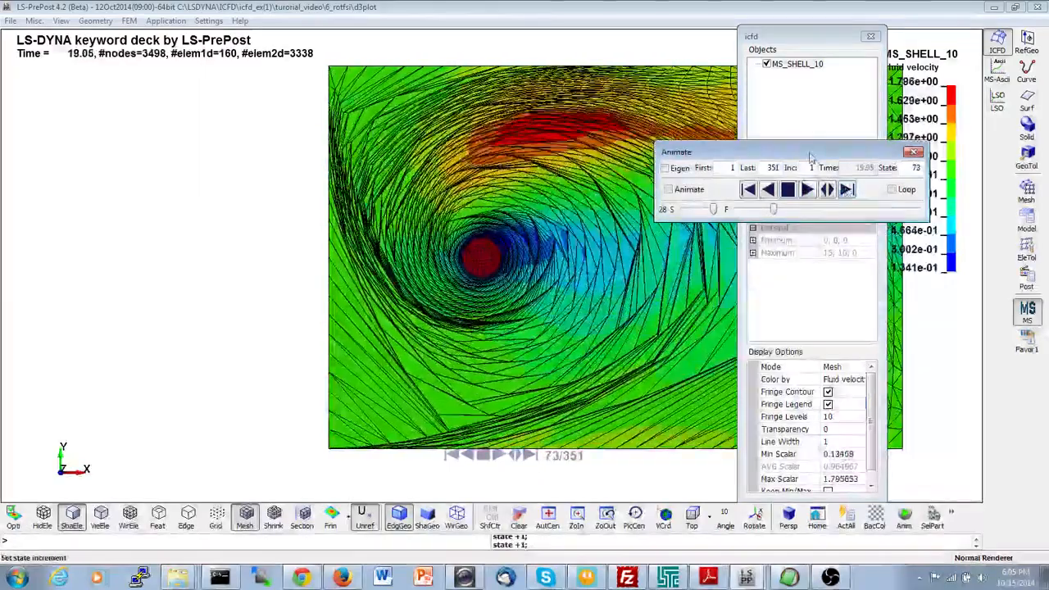
left_click_drag(811, 158, 871, 123)
left_click(906, 156)
left_click(906, 155)
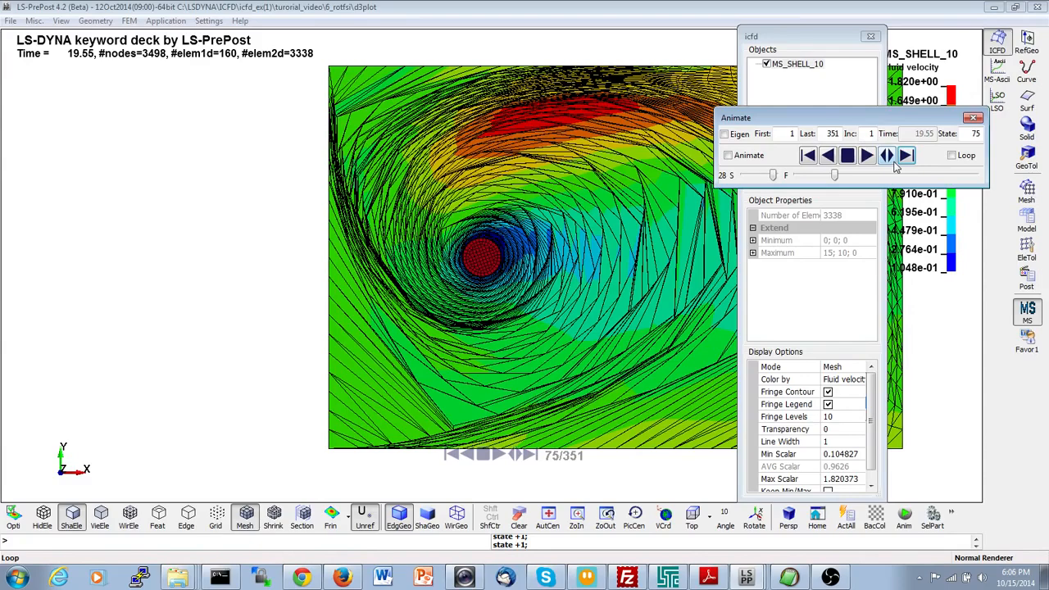
Switch back and forth between states 75 and 76 to compare the mesh and velocity field, ending on state 76.
left_click(904, 157)
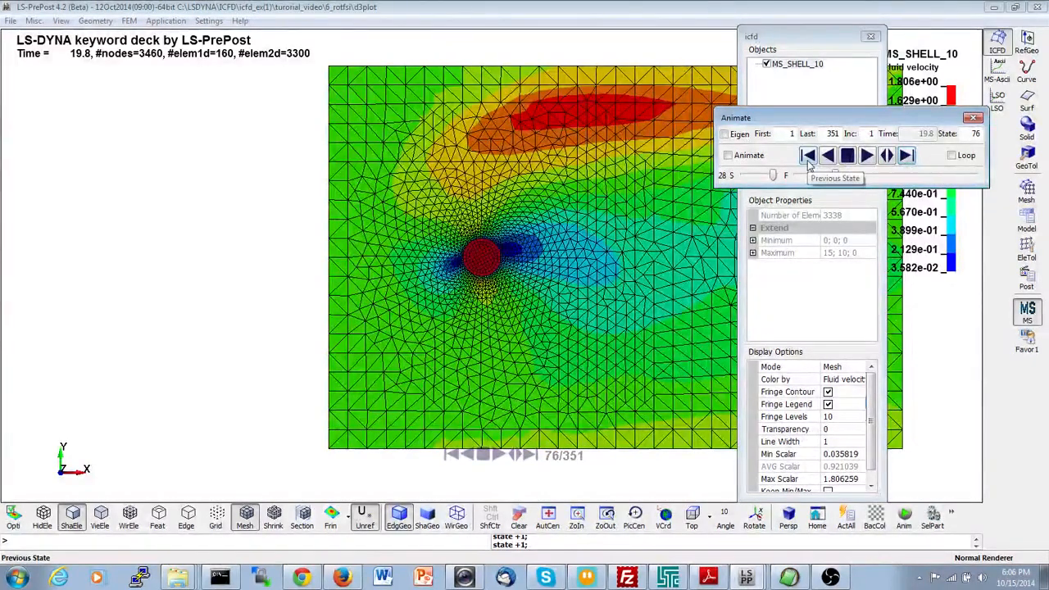
left_click(808, 157)
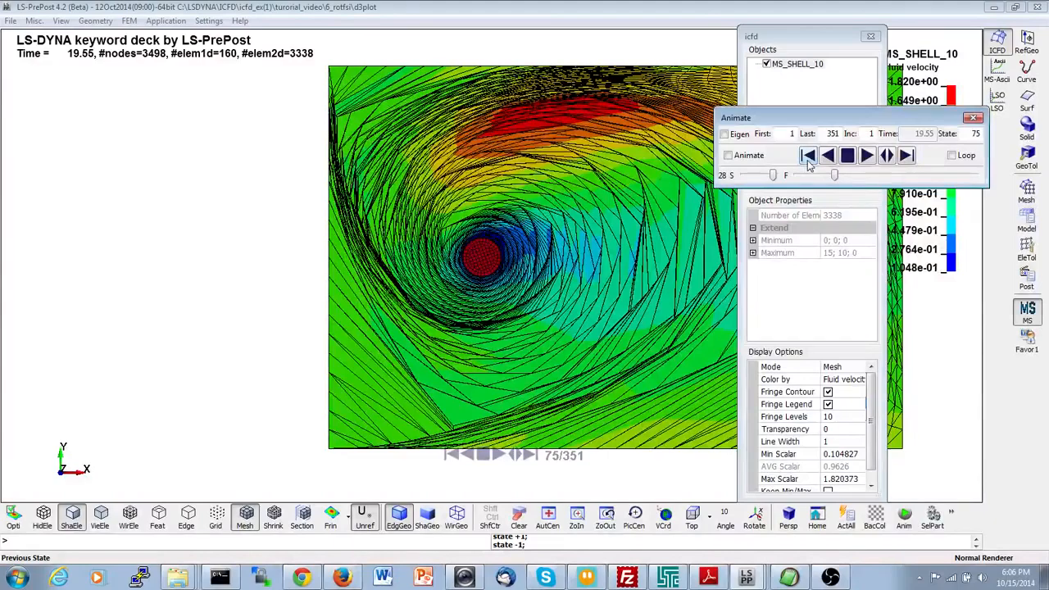
left_click(903, 161)
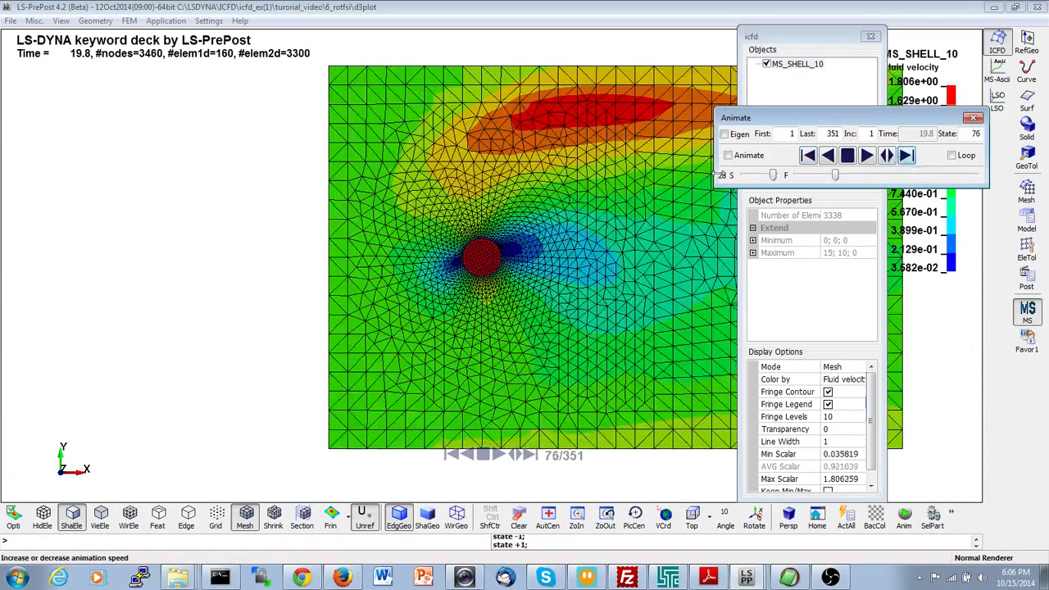
Play the velocity and mesh animation backward from state 76 to state 59, examining the flow downstream of the cylinder.
middle_click_drag(633, 296, 592, 337, "ctrl")
right_click_drag(589, 292, 525, 255, "ctrl")
middle_click_drag(525, 255, 434, 276, "shift")
middle_click_drag(510, 353, 459, 367, "shift")
right_click_drag(459, 367, 460, 307, "shift")
middle_click_drag(461, 307, 477, 307, "shift")
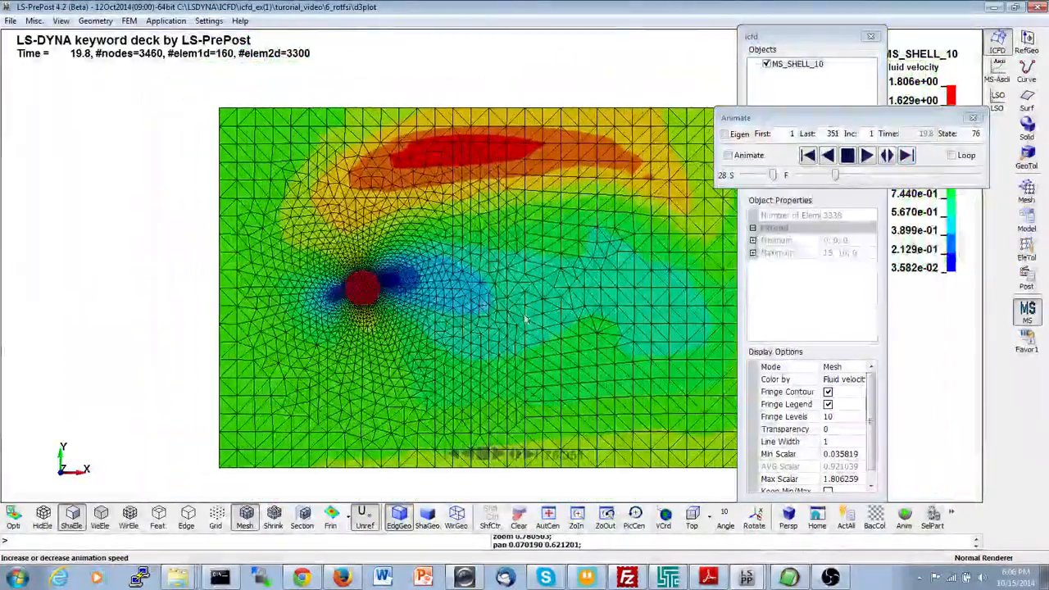
middle_click_drag(584, 312, 578, 300, "shift")
left_click(827, 155)
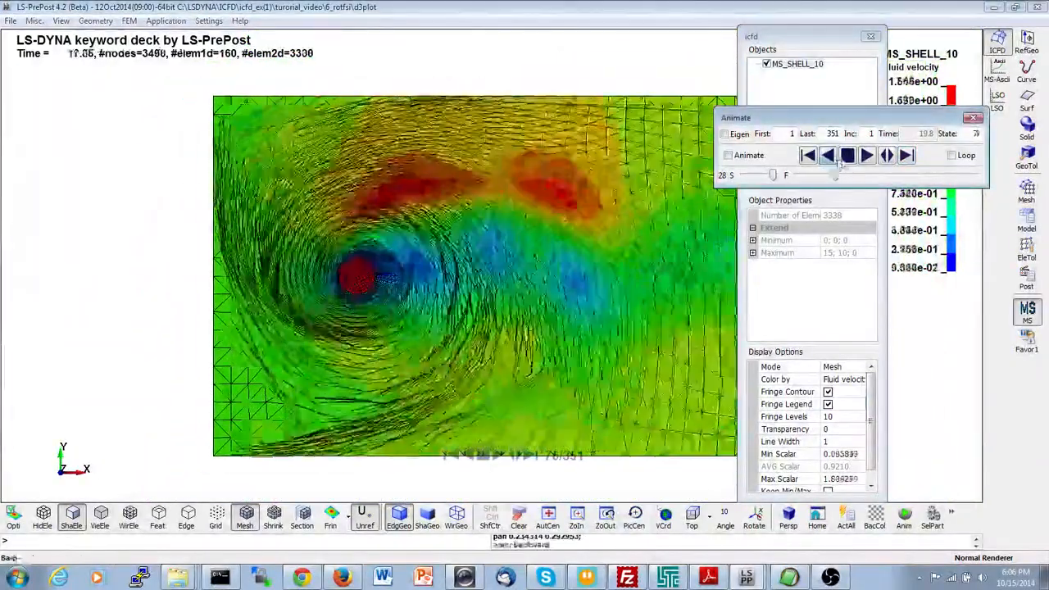
left_click(847, 155)
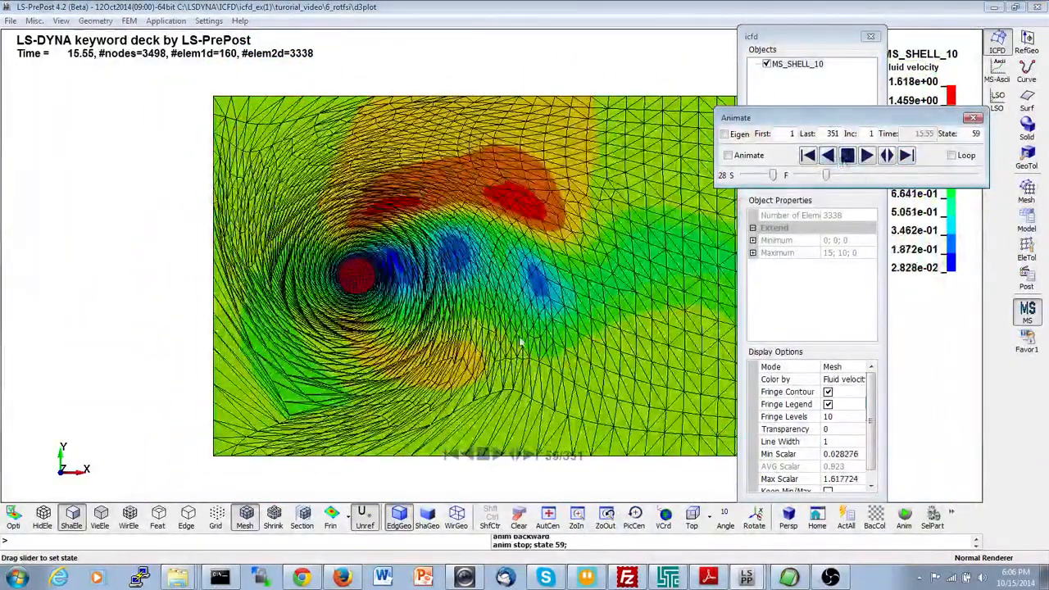
Play the animation forward from state 59 to state 88 with the entire fluid domain in view.
middle_click_drag(523, 342, 506, 343, "shift")
right_click_drag(541, 351, 541, 301, "shift")
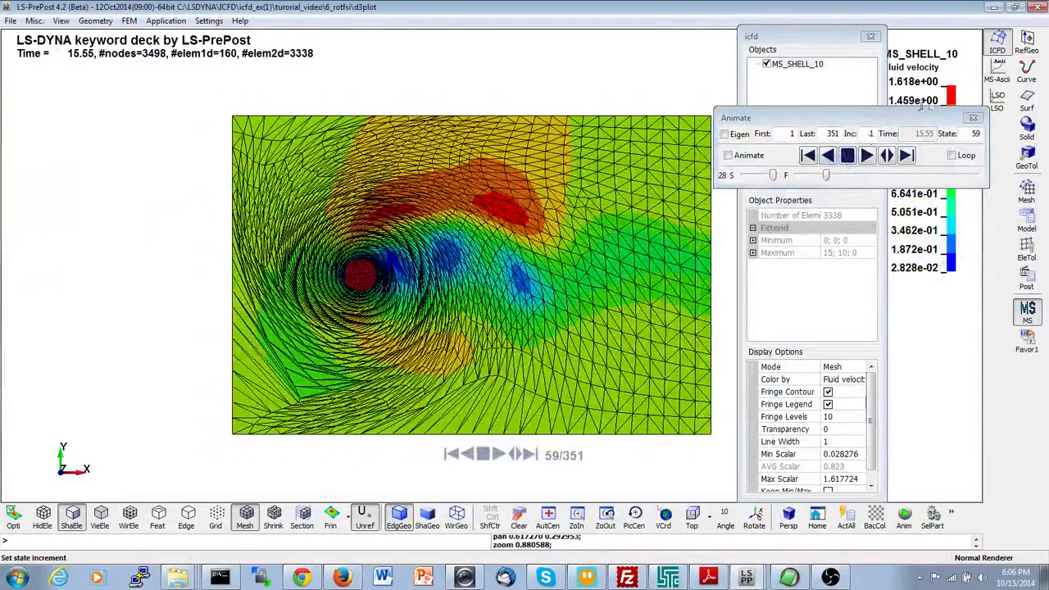
left_click(866, 155)
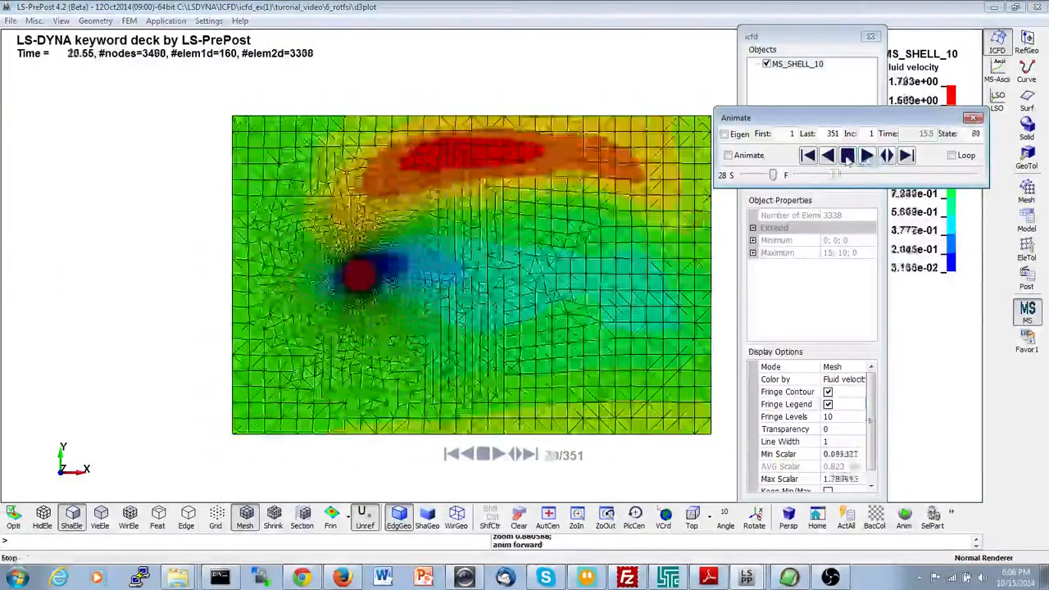
left_click(847, 155)
Return to state 11 and play the animation to state 51, examining the velocity field across the domain.
left_click_drag(804, 177, 802, 178)
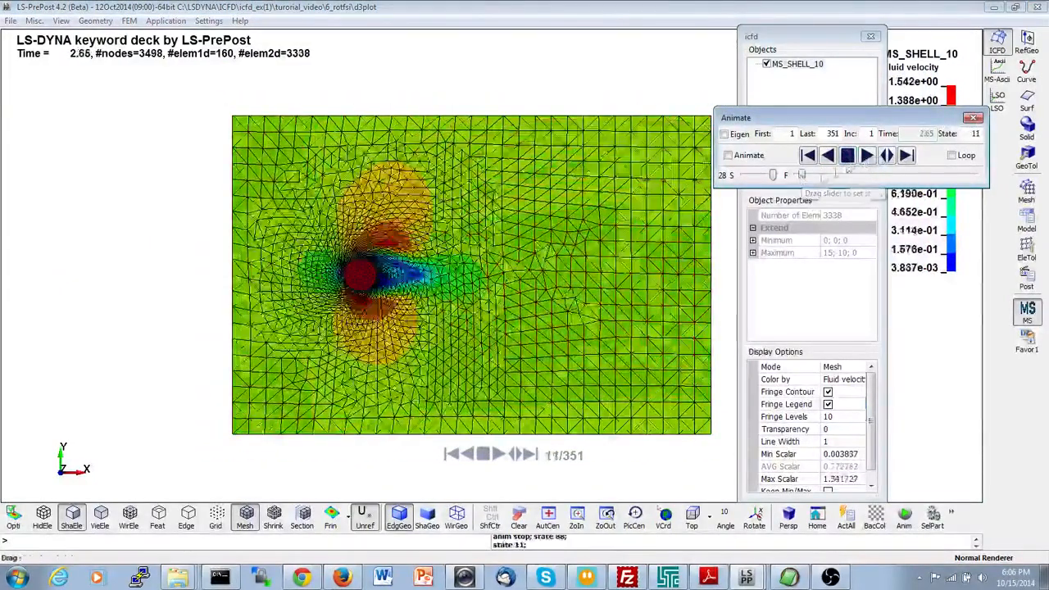
left_click(866, 157)
left_click(848, 156)
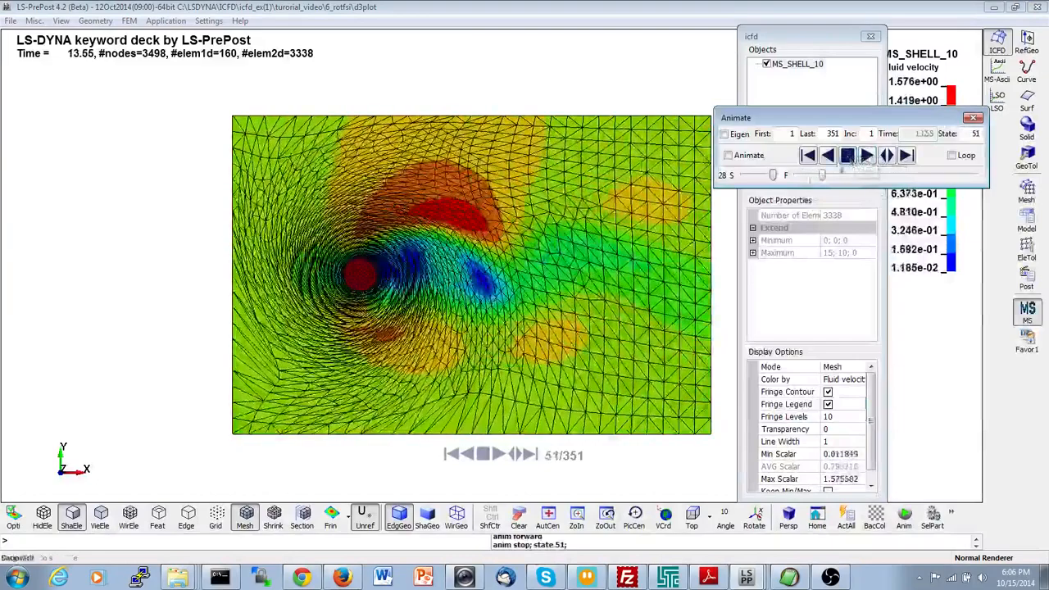
Leave the 6_rotfsi results and open the 7_rotfsiadapt folder inside turorial_video in the file explorer.
left_click(1036, 7)
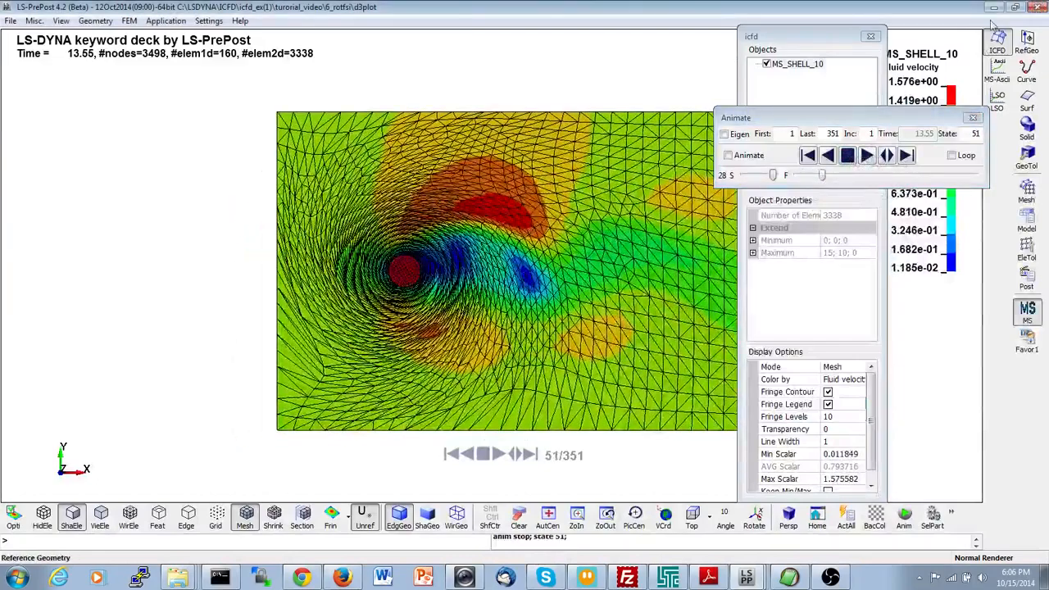
left_click(653, 91)
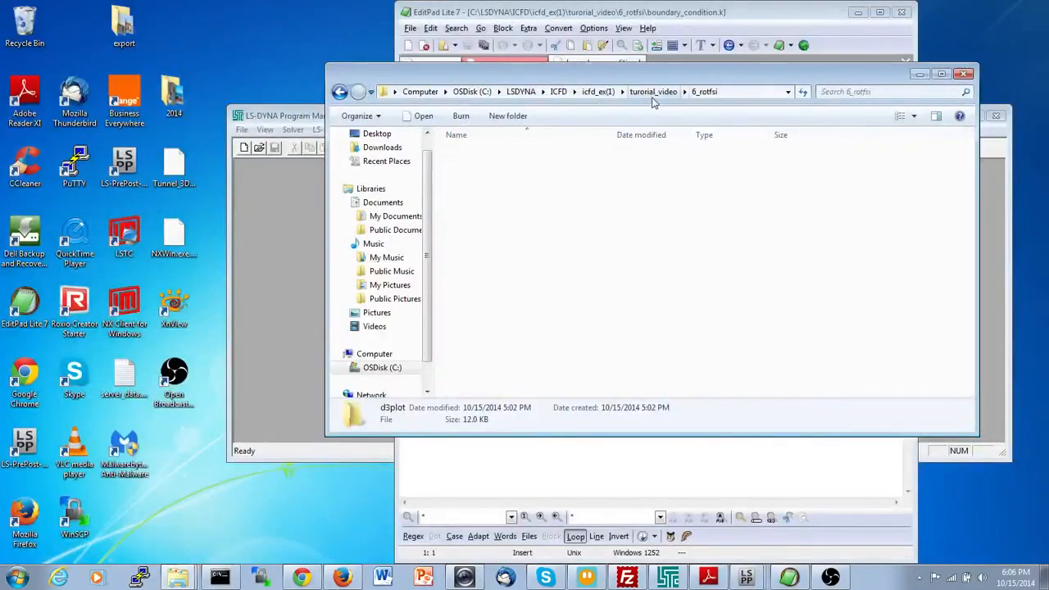
double_click(487, 235)
left_click(508, 304)
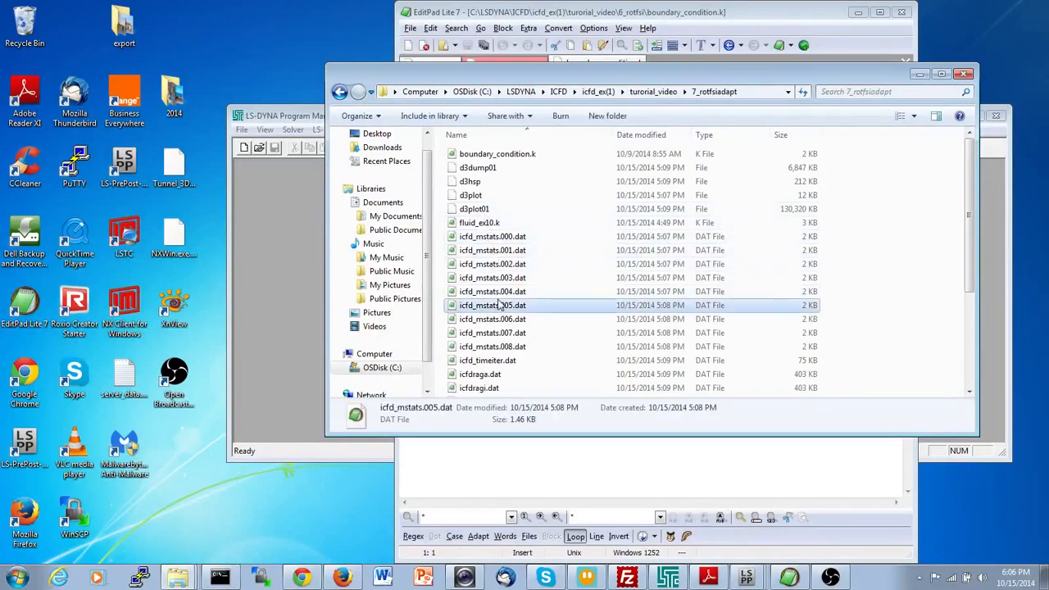
Open main_ex10_initial.k and main_ex10.k from 7_rotfsiadapt, examining the *icfd_control_adapt_size keyword in main_ex10.k.
scroll(506, 344, "down", 4)
double_click(492, 293)
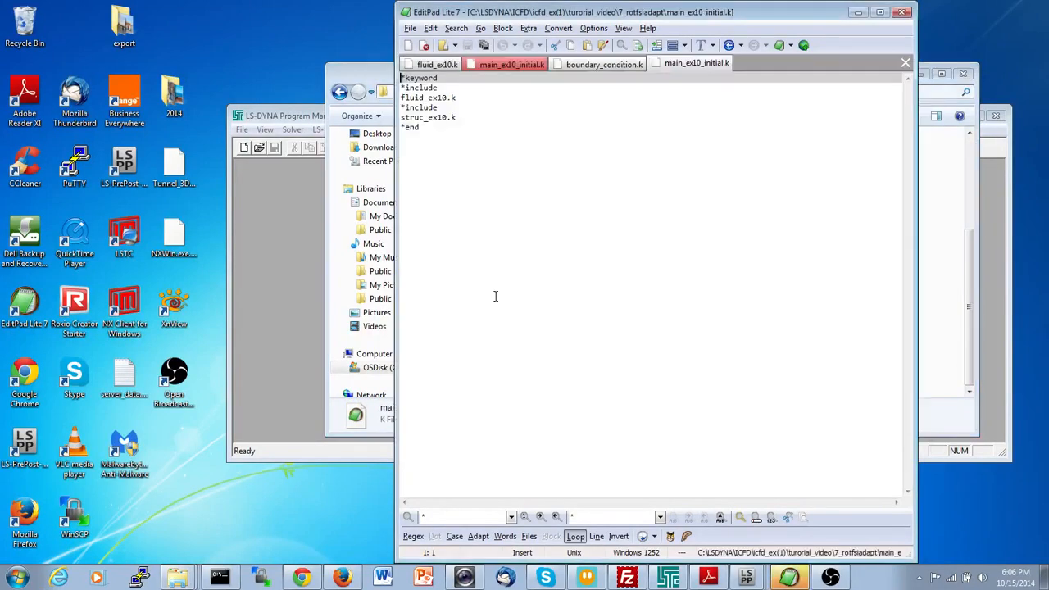
left_click(859, 13)
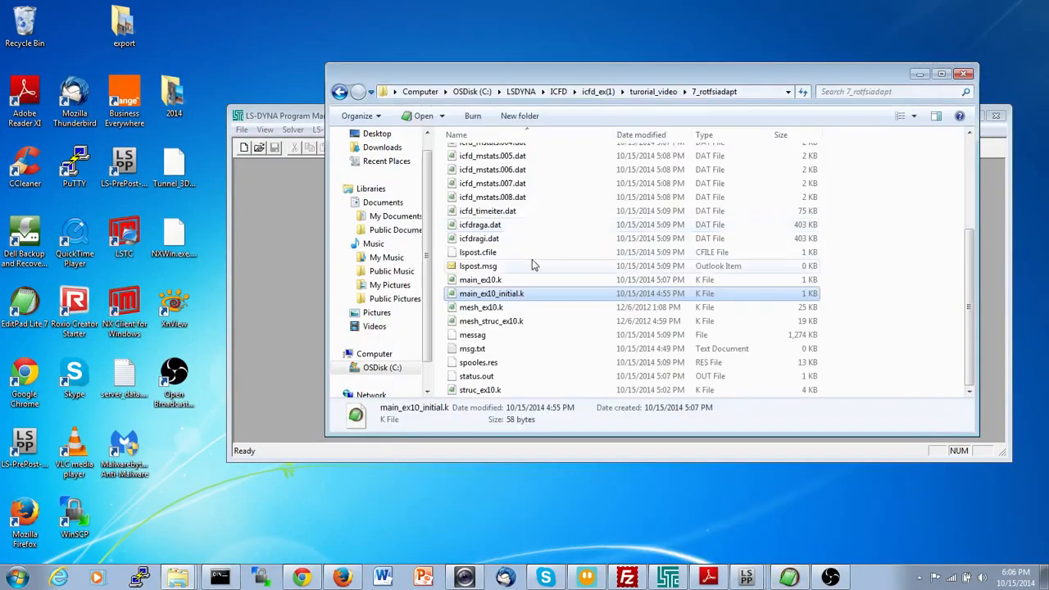
double_click(519, 278)
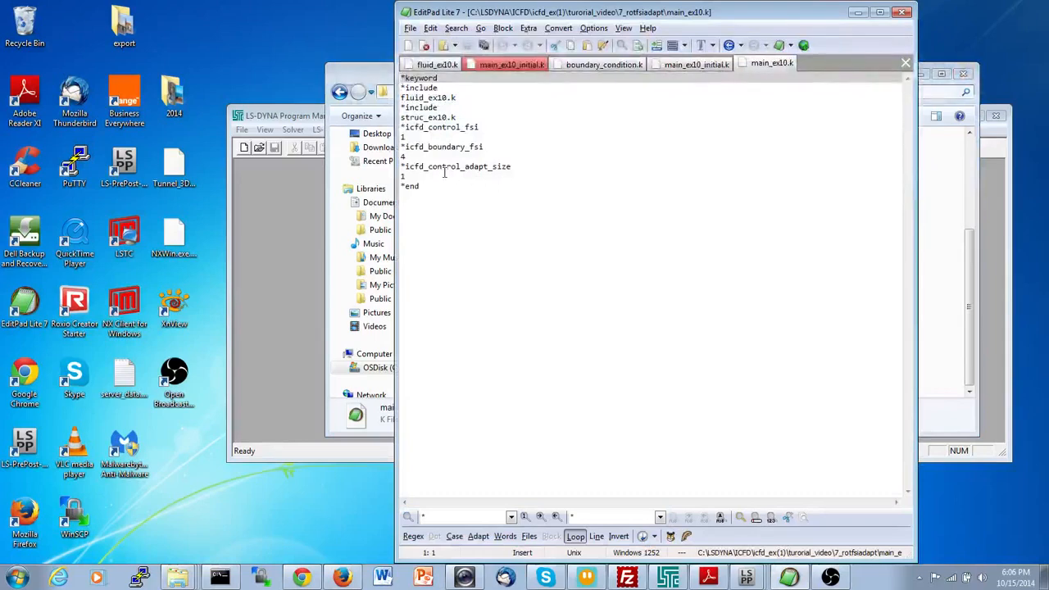
left_click_drag(443, 176, 400, 166)
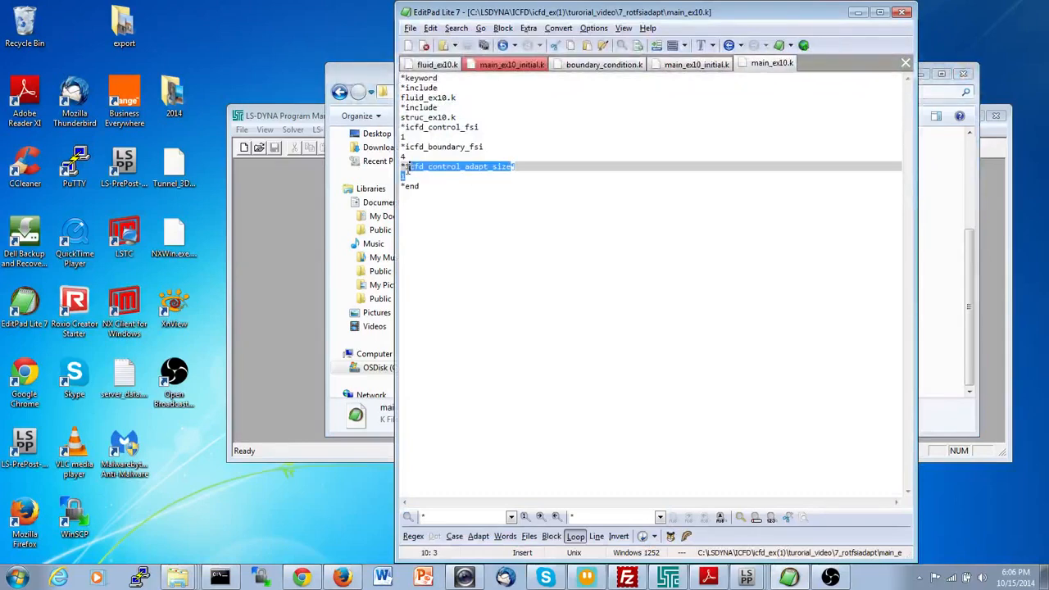
left_click(447, 174)
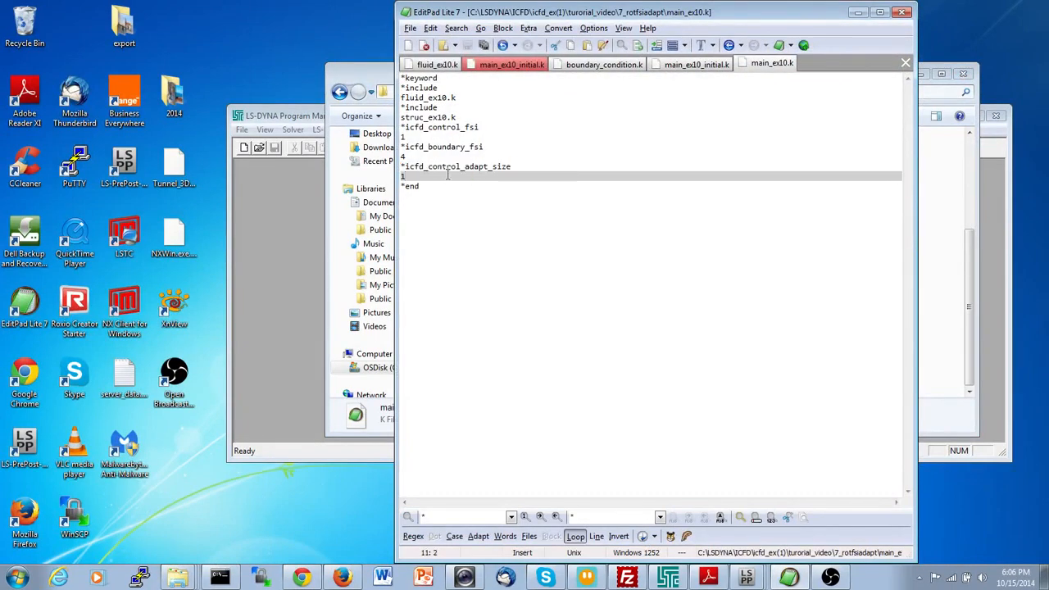
Load the d3plot results from the 7_rotfsiadapt folder into LS-PrePost.
left_click(381, 85)
scroll(502, 330, "up", 4)
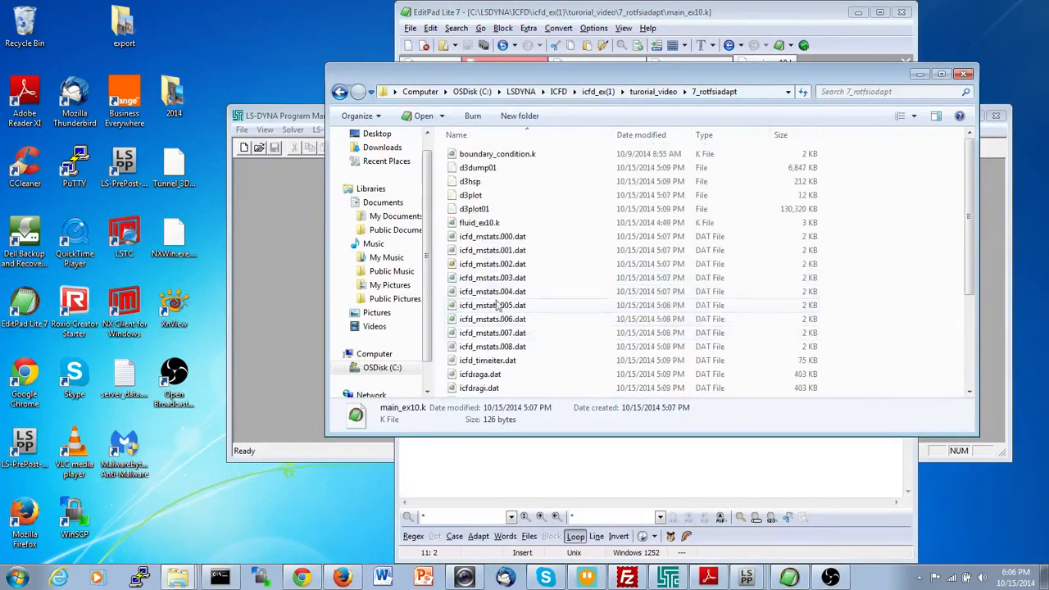
left_click(479, 195)
left_click_drag(490, 200, 27, 448)
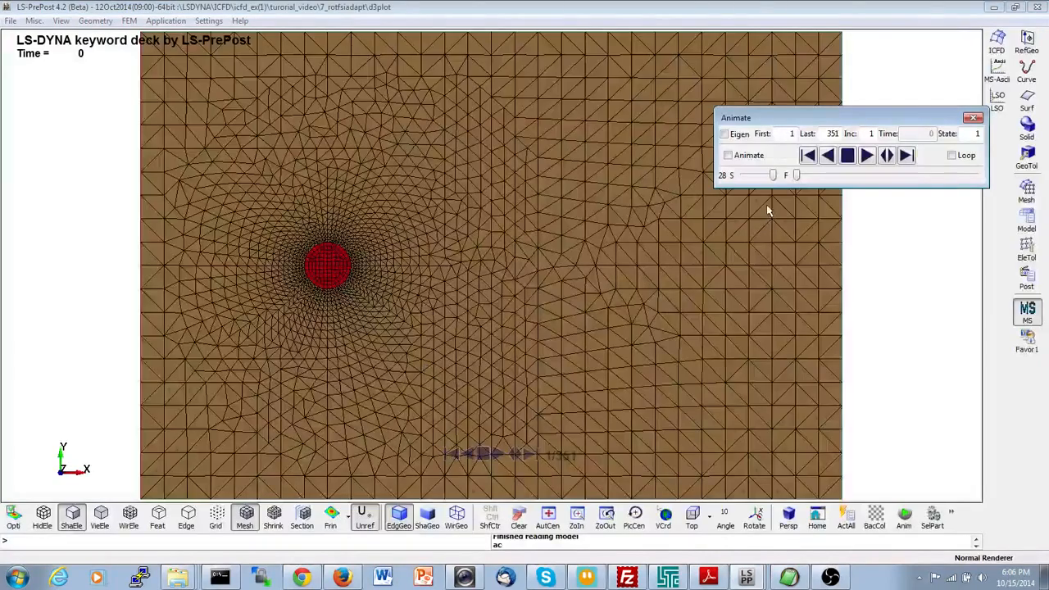
Play the mesh animation to state 42, rewind to state 1 and replay it to state 43, examining the mesh around the cylinder.
left_click(866, 154)
left_click(848, 155)
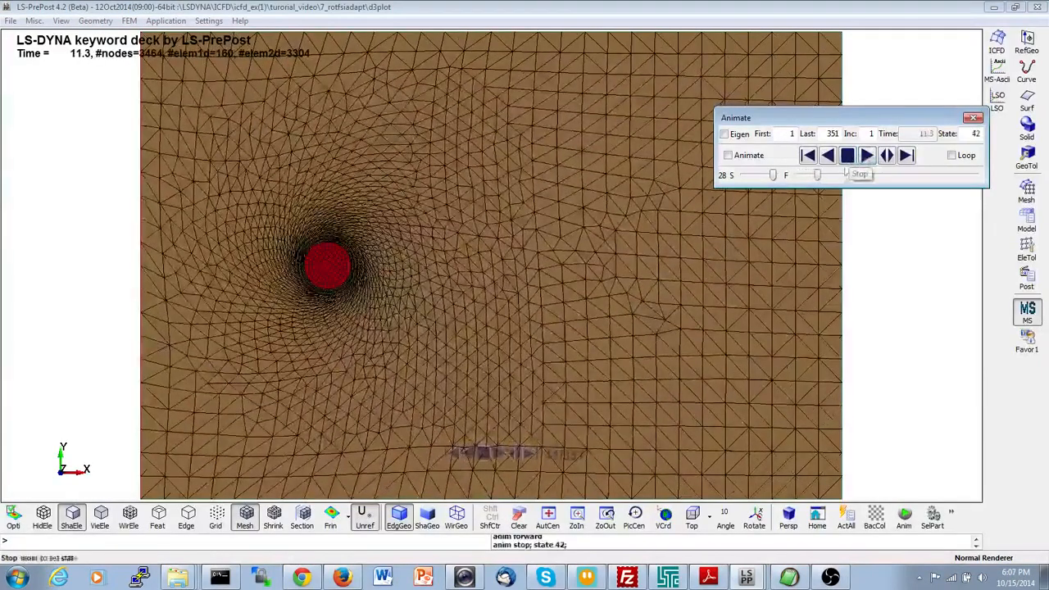
left_click_drag(813, 175, 787, 175)
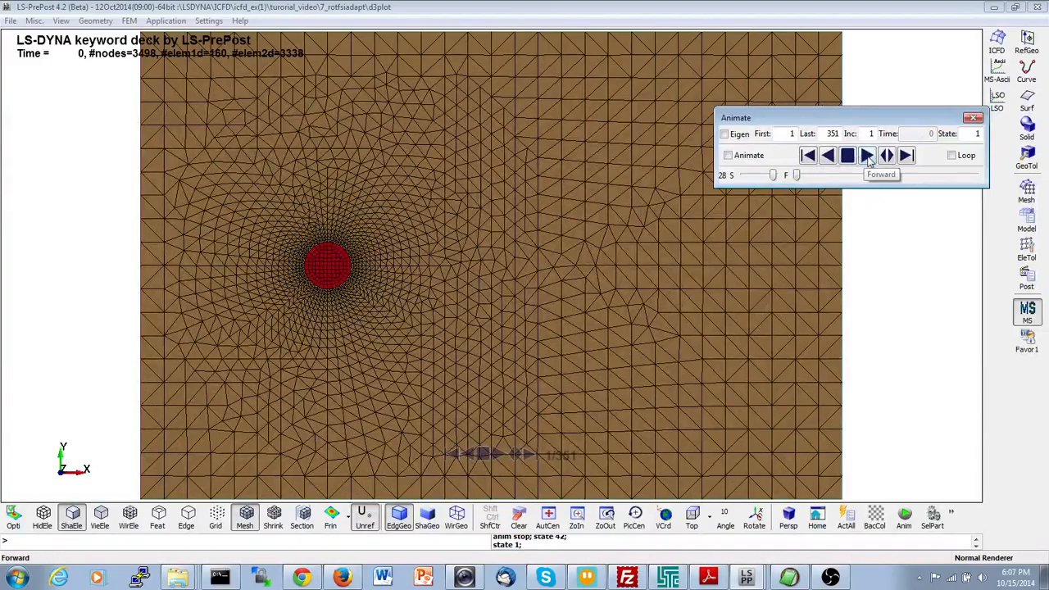
left_click(867, 156)
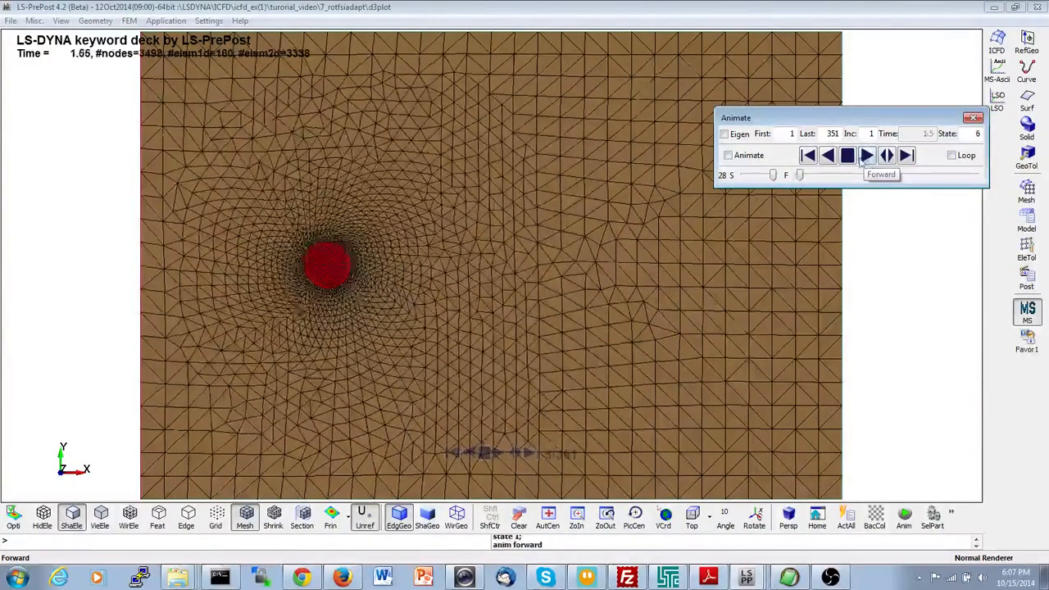
left_click(847, 158)
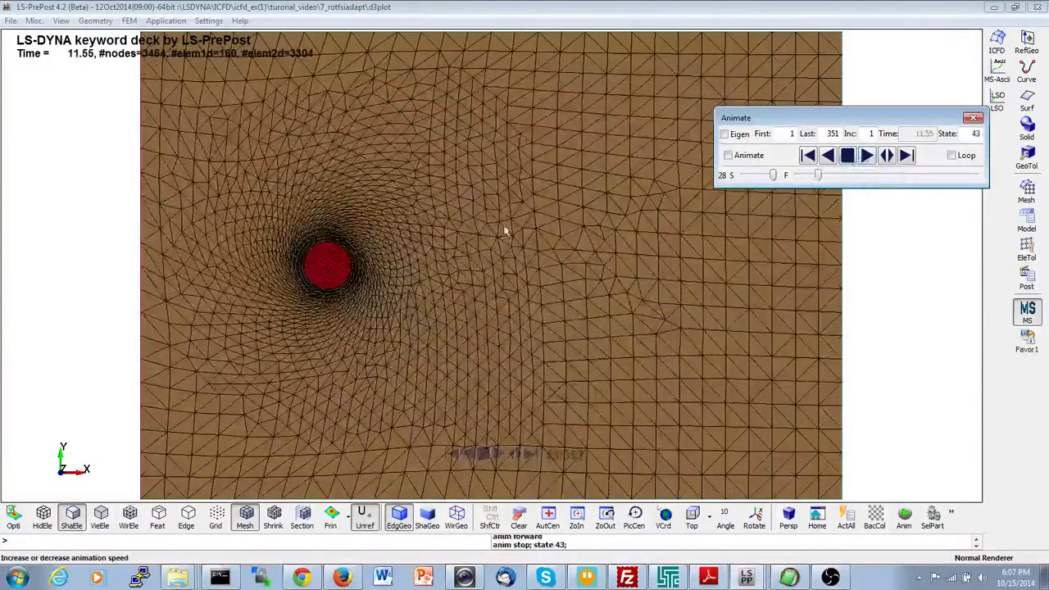
Advance the animation one state at a time from state 43 to state 68, examining how the mesh around the cylinder changes.
left_click(906, 156)
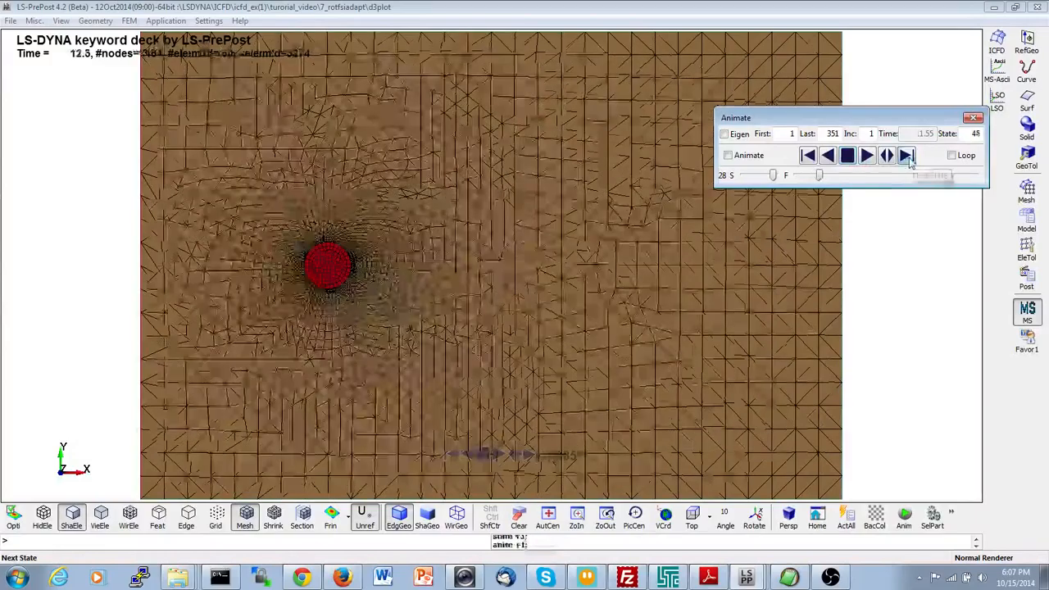
left_click(906, 156)
left_click(906, 156)
left_click(907, 155)
left_click(906, 155)
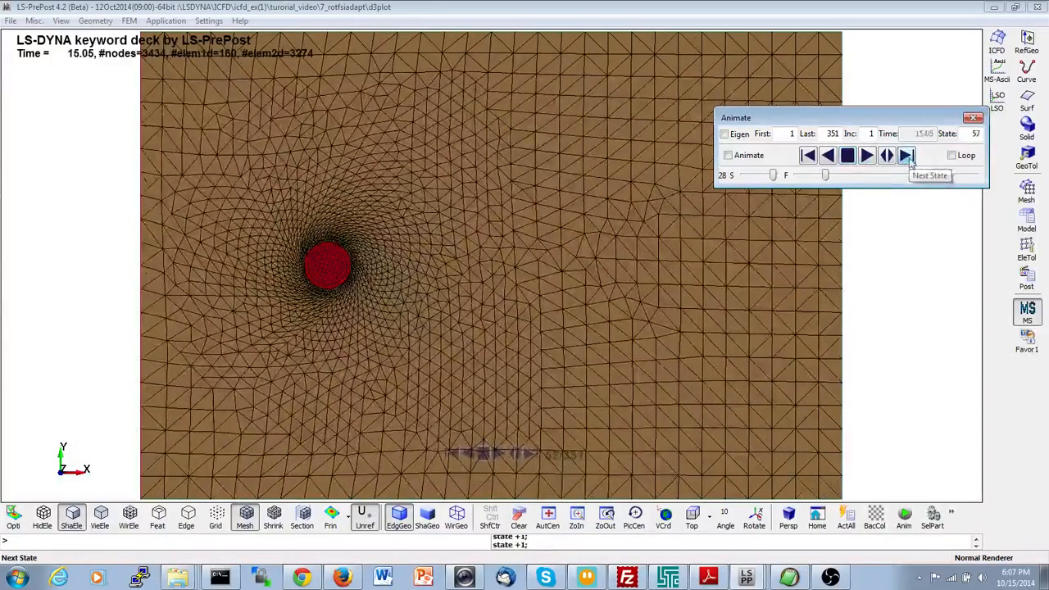
left_click(906, 155)
left_click(906, 155)
left_click(906, 155)
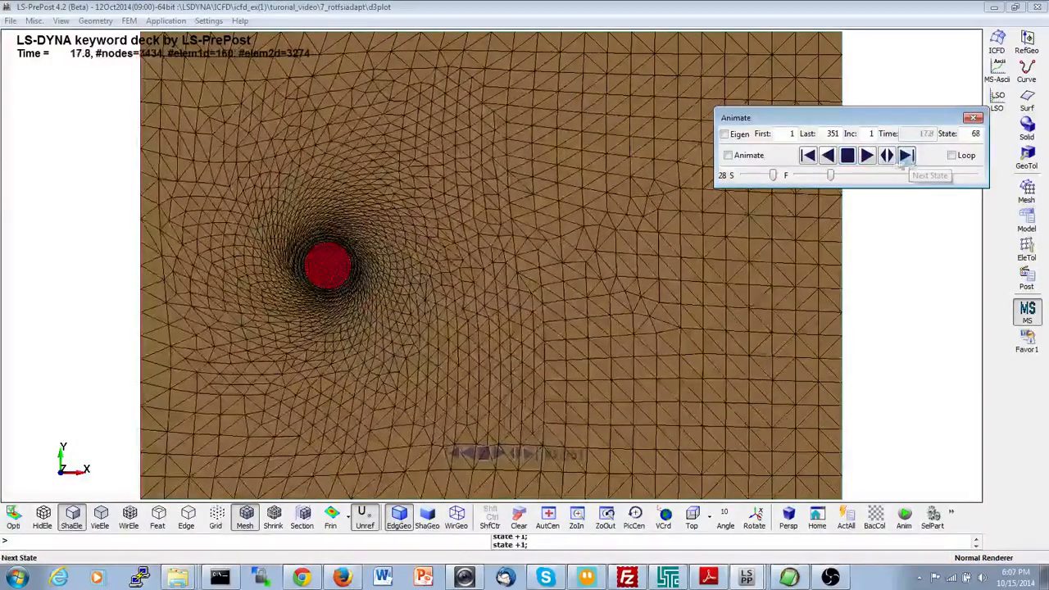
Play the animation forward from state 68 past state 113, stop it and minimize LS-PrePost.
left_click(867, 156)
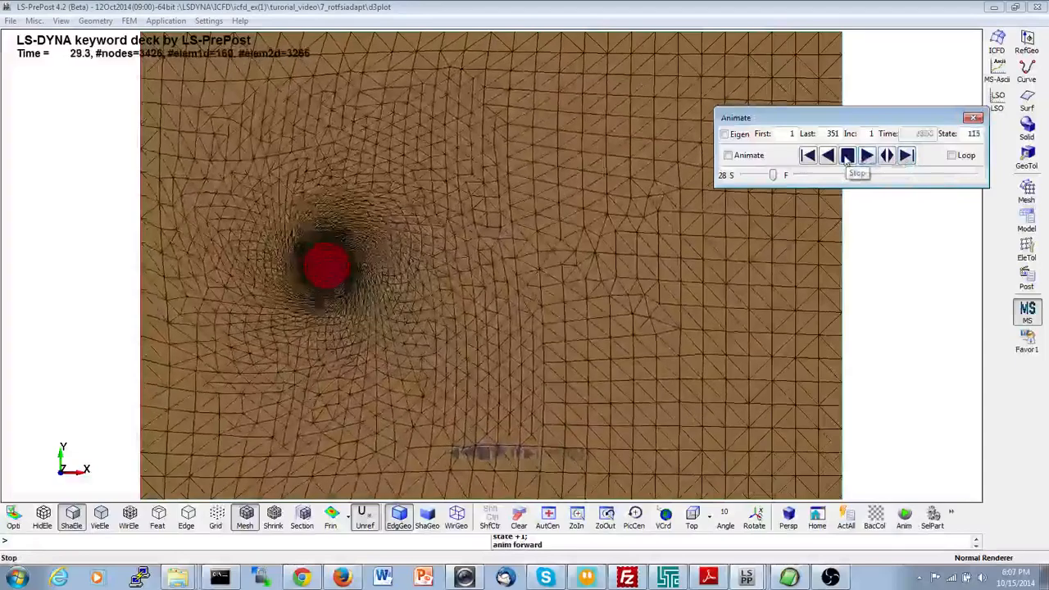
left_click(847, 156)
left_click(995, 8)
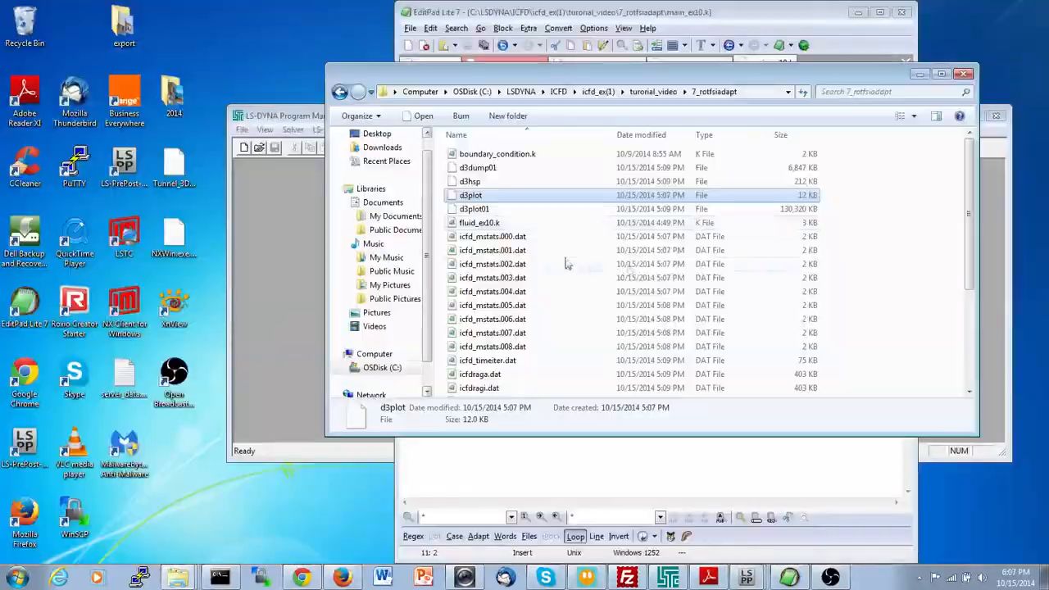
Compare the icfd_mstats .dat files in the 6_rotfsi folder with those in the 7_rotfsiadapt folder.
left_click(514, 238)
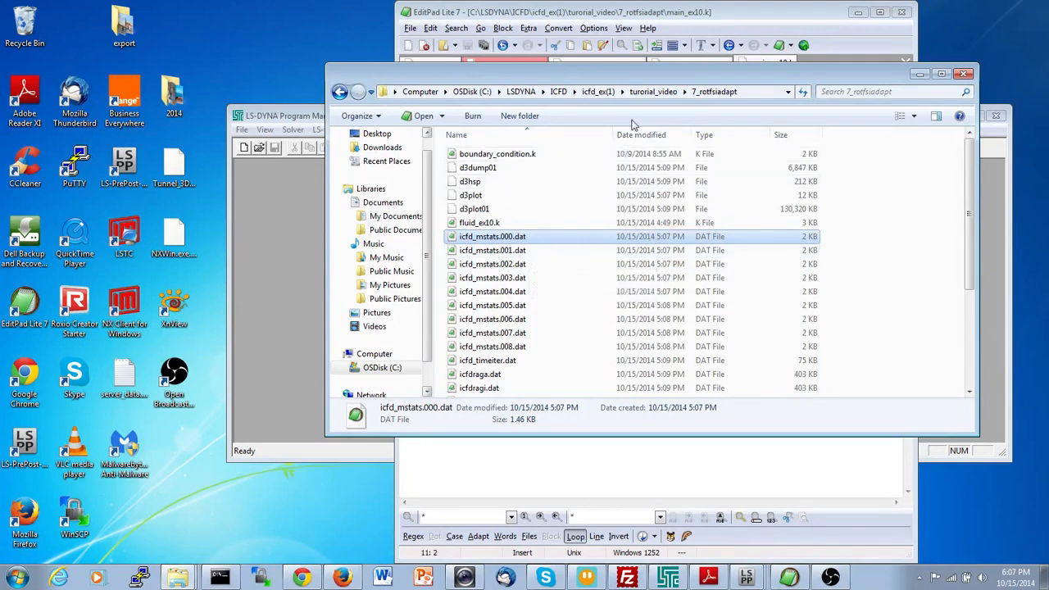
left_click(653, 91)
double_click(524, 222)
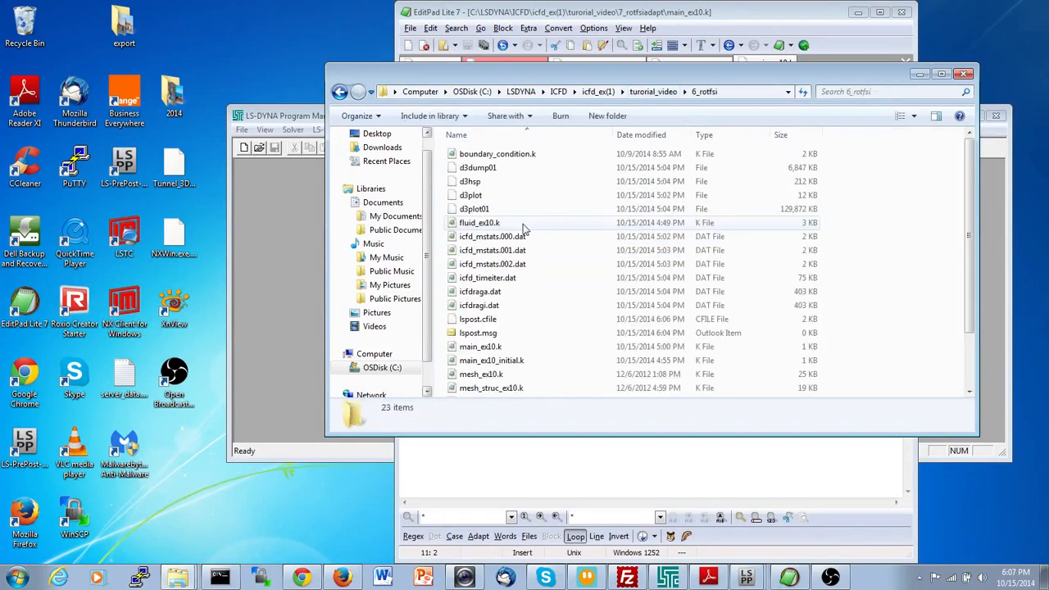
left_click(524, 237)
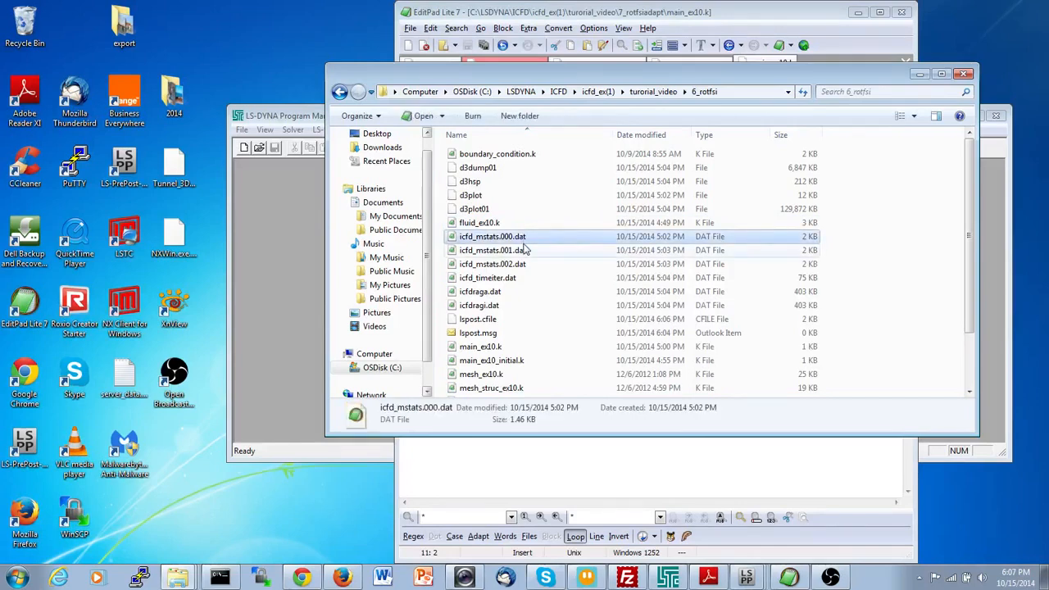
left_click(520, 263, "shift")
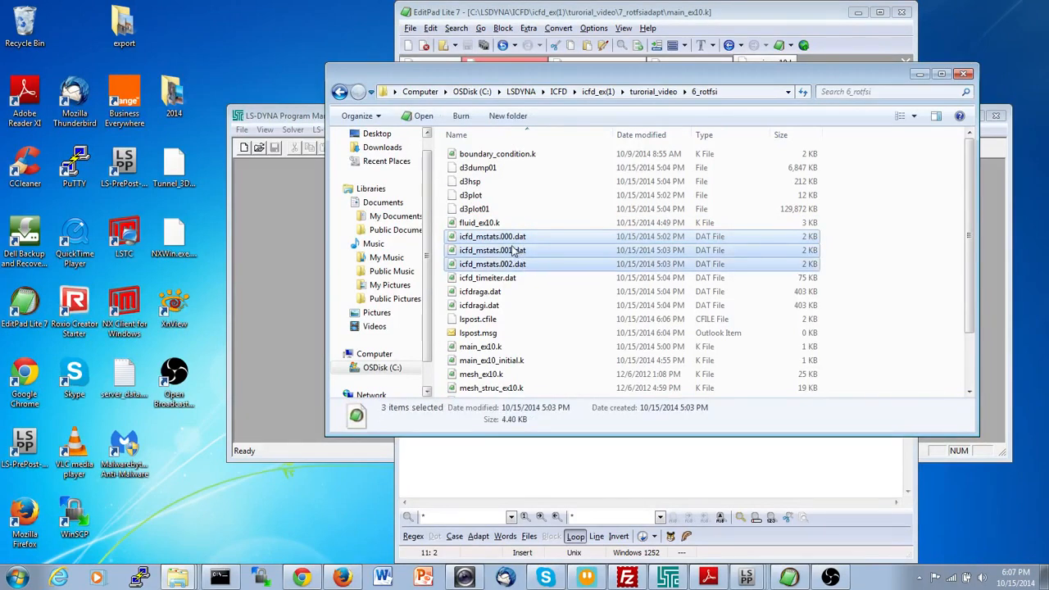
left_click(512, 240)
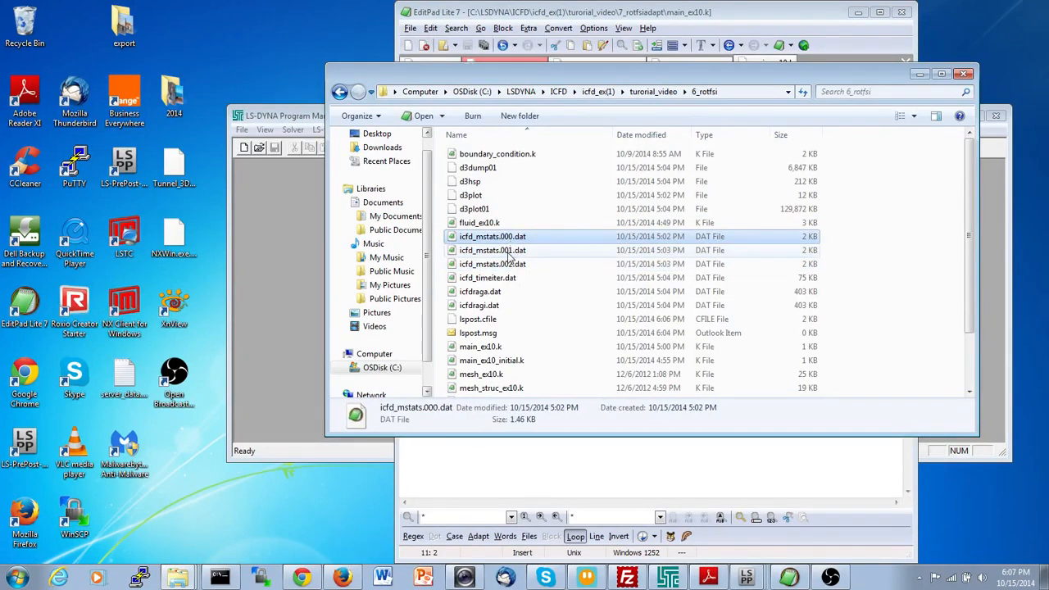
left_click(511, 251)
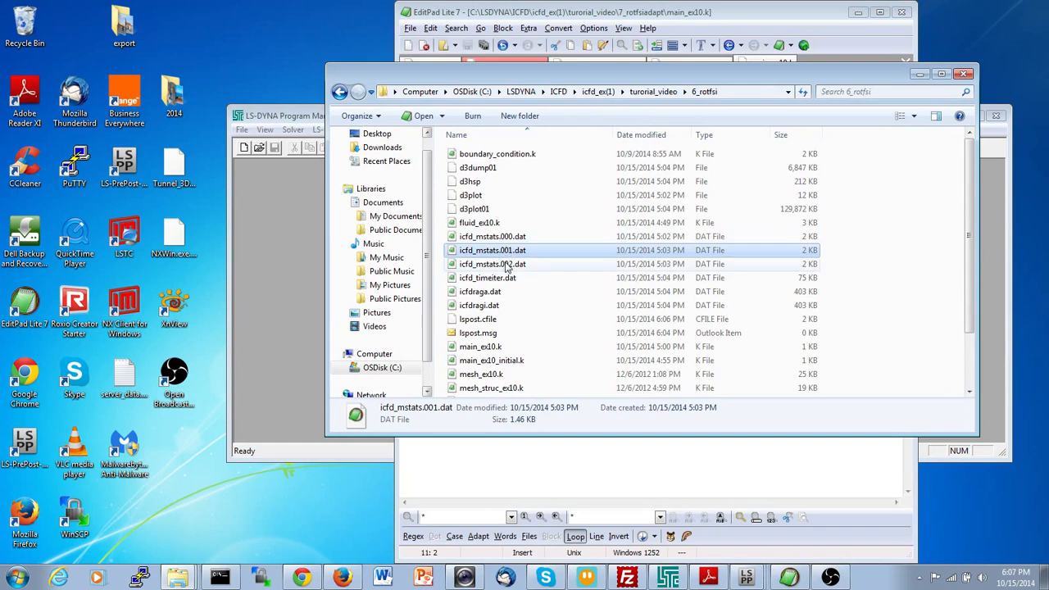
left_click(508, 265)
left_click(652, 92)
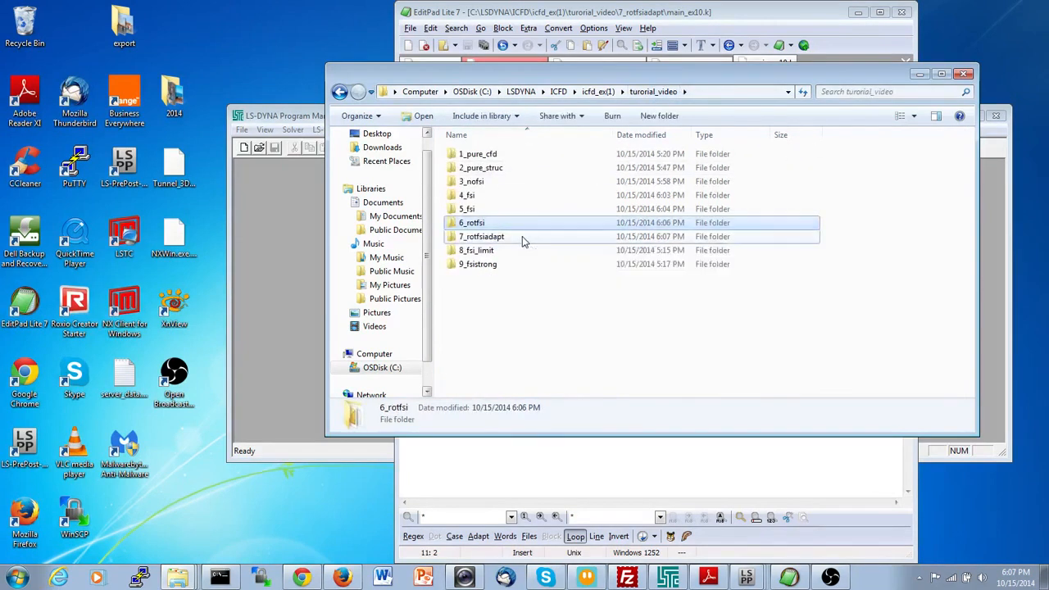
double_click(522, 237)
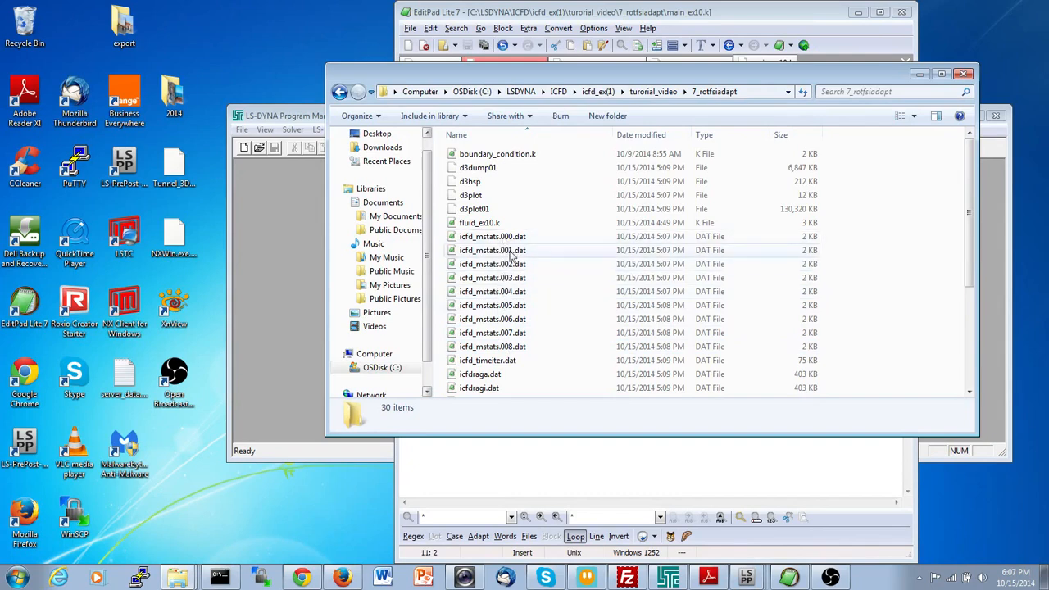
Open the 8_fsi_limit folder, and switch to ICFD_theory.pdf in Adobe Reader to examine the loose FSI coupling diagram.
left_click(652, 91)
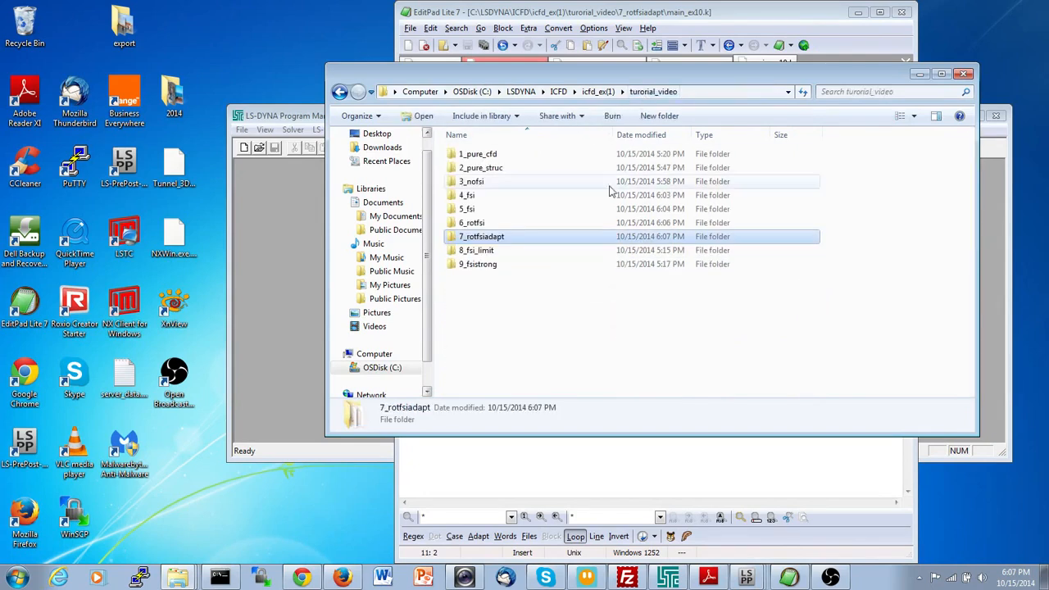
double_click(596, 252)
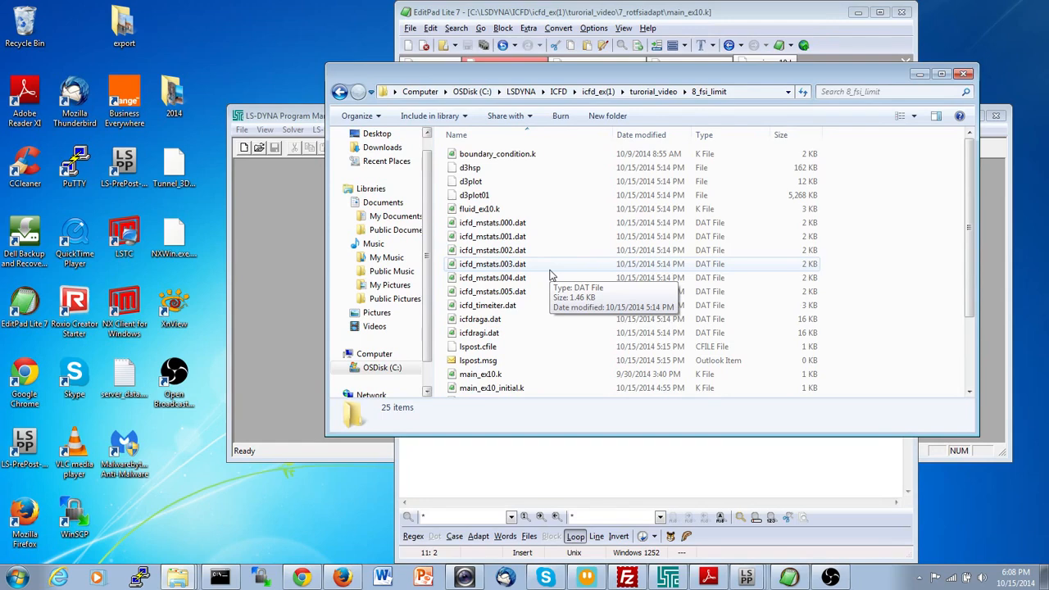
left_click(708, 577)
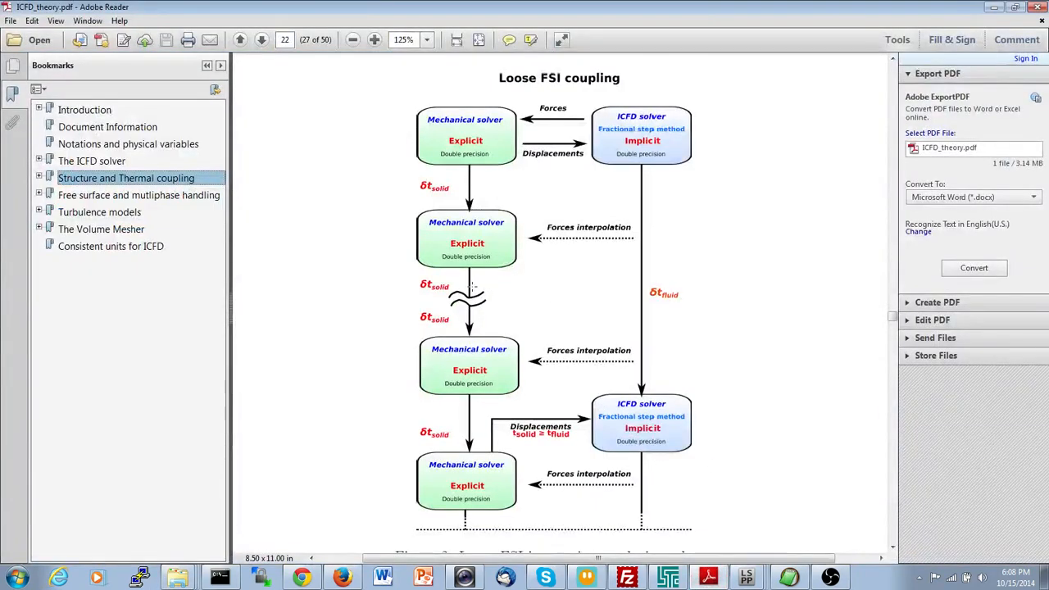
scroll(500, 271, "up", 3)
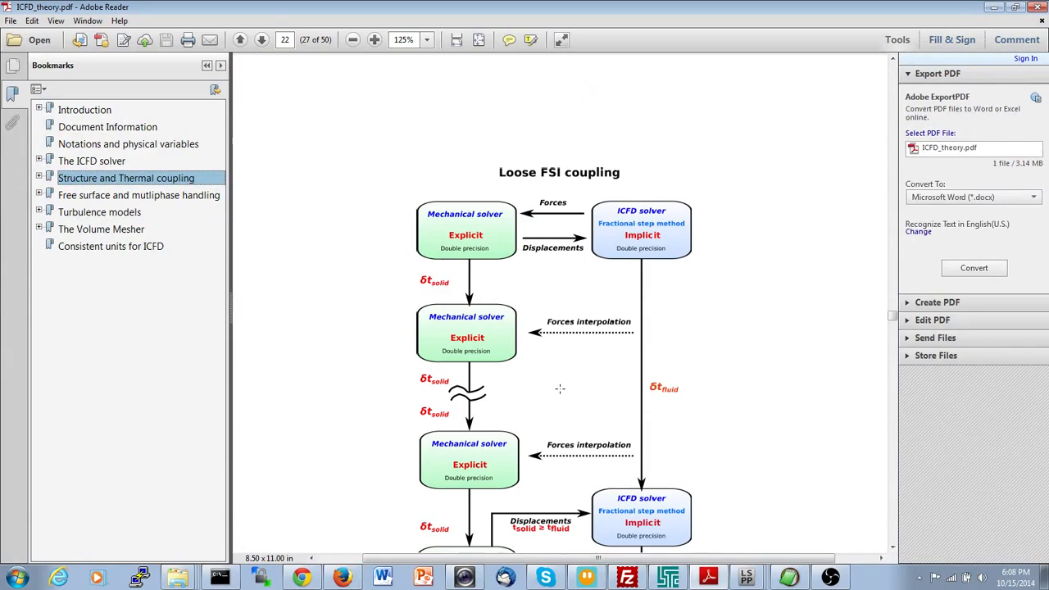
scroll(560, 388, "down", 3)
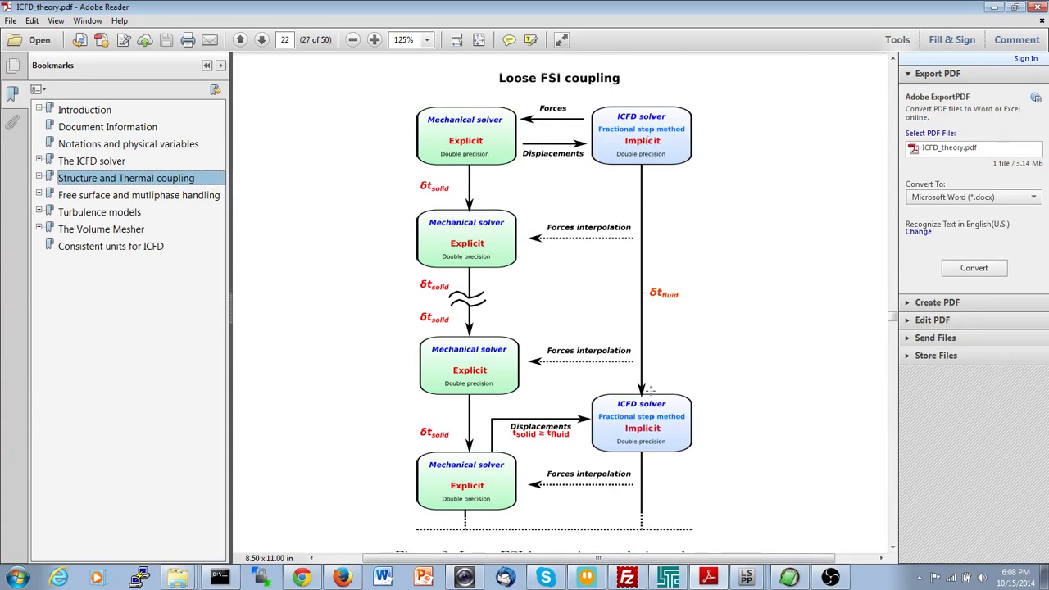
scroll(652, 291, "down", 1)
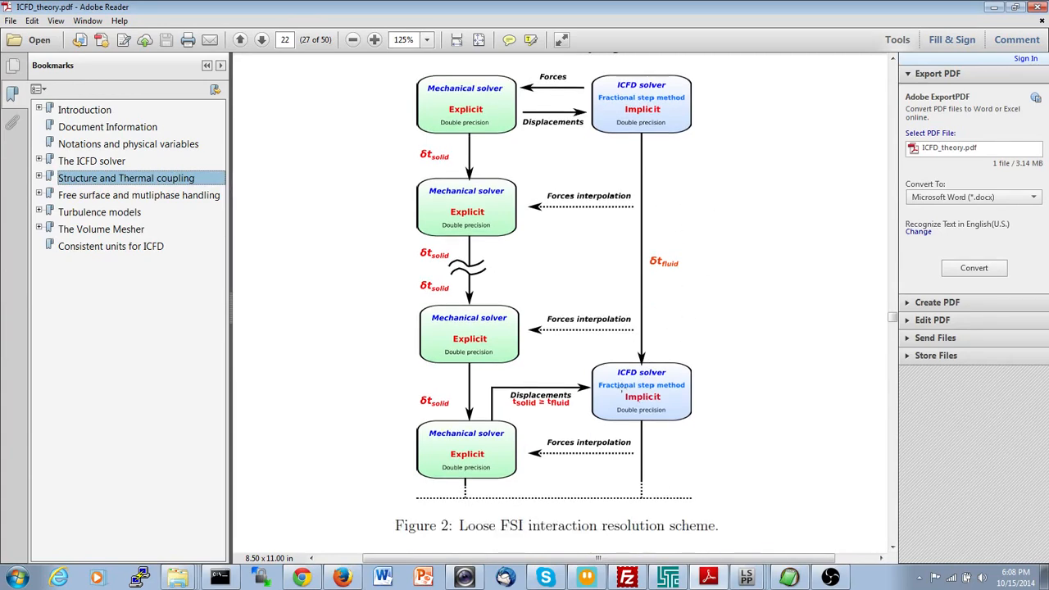
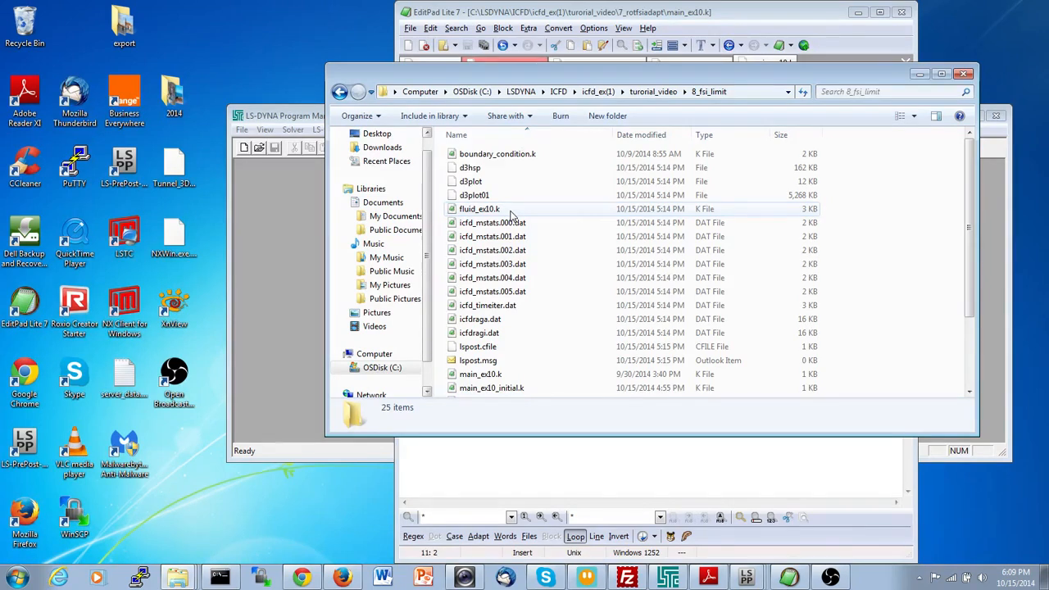
Open fluid_ex10.k and struc_ex10.k from 8_fsi_limit in EditPad Lite, highlighting the density ro under *MAT_RIGID in struc_ex10.k.
double_click(511, 211)
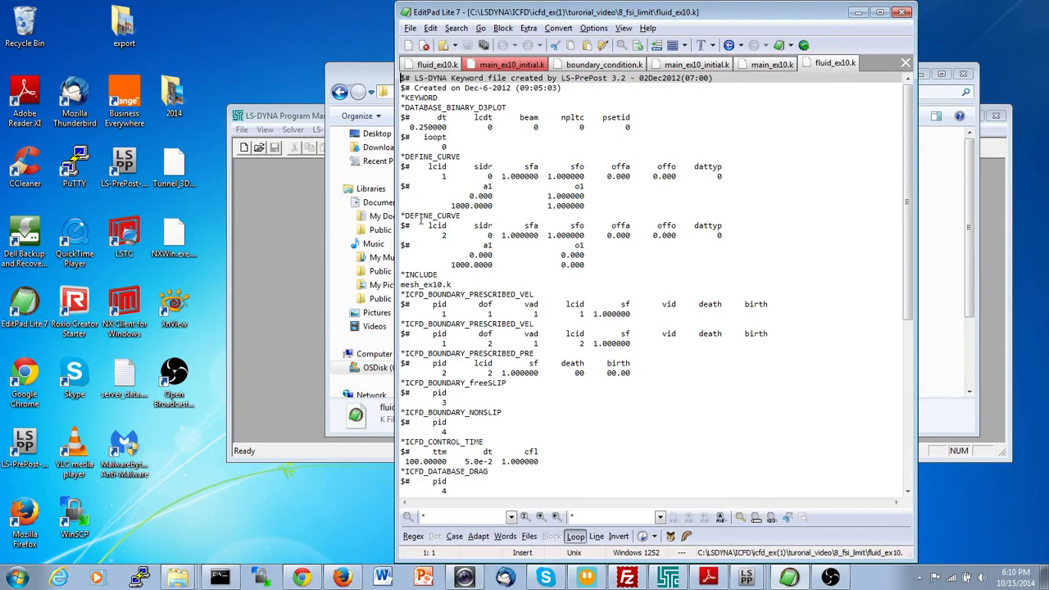
left_click(380, 80)
scroll(524, 386, "down", 2)
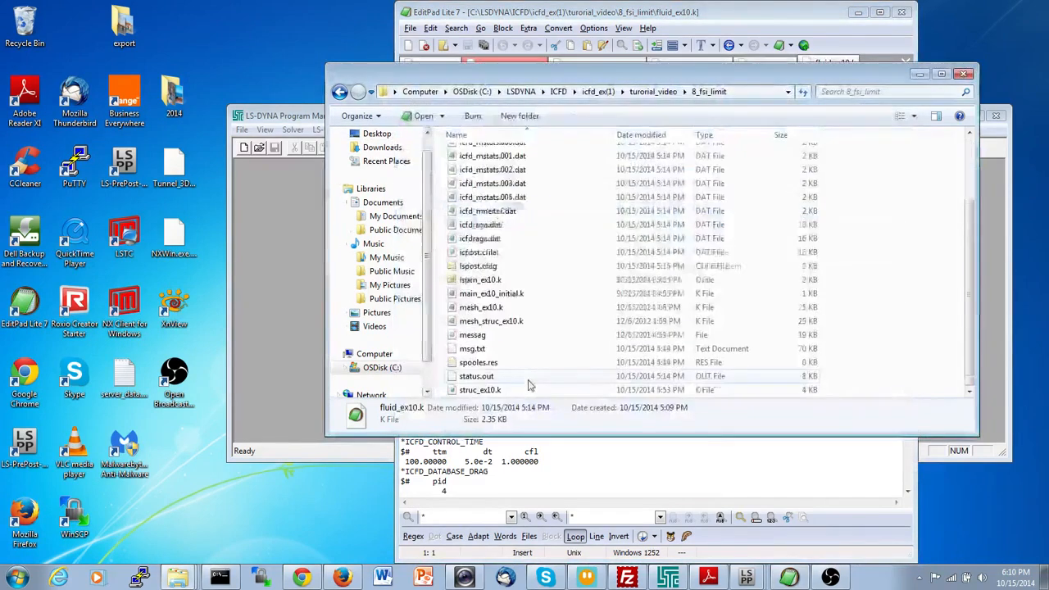
double_click(508, 385)
scroll(523, 357, "down", 3)
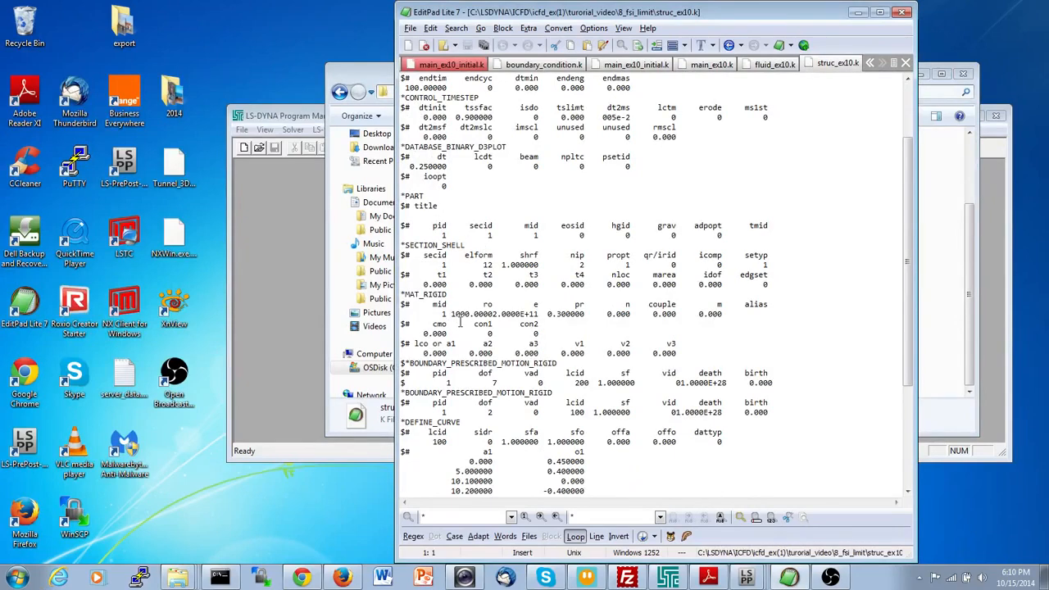
left_click_drag(451, 314, 468, 315)
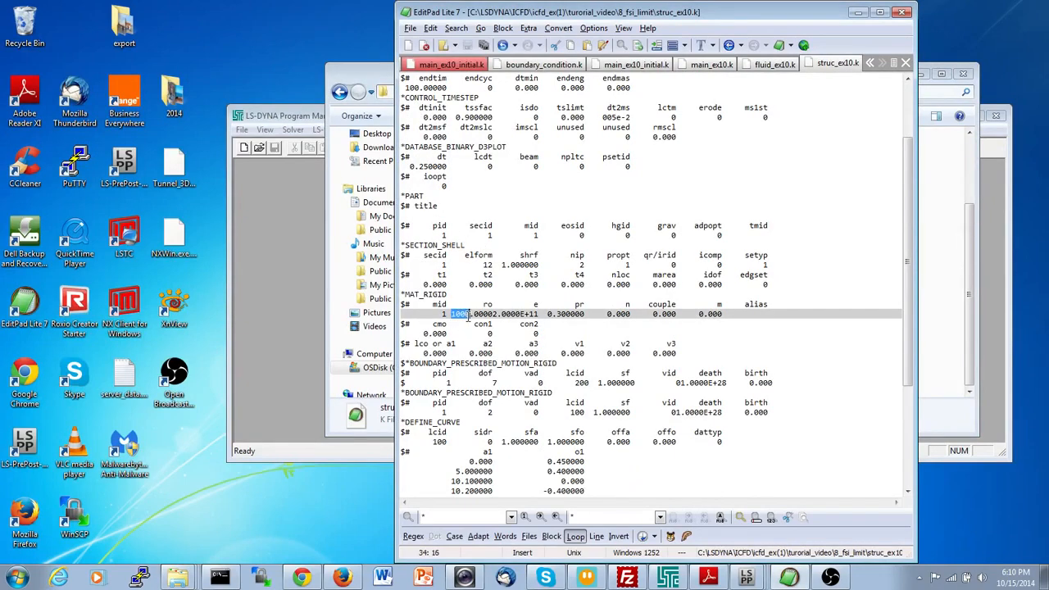
Examine the fluid density ro under *ICFD_MAT in fluid_ex10.k and highlight its value.
left_click(770, 66)
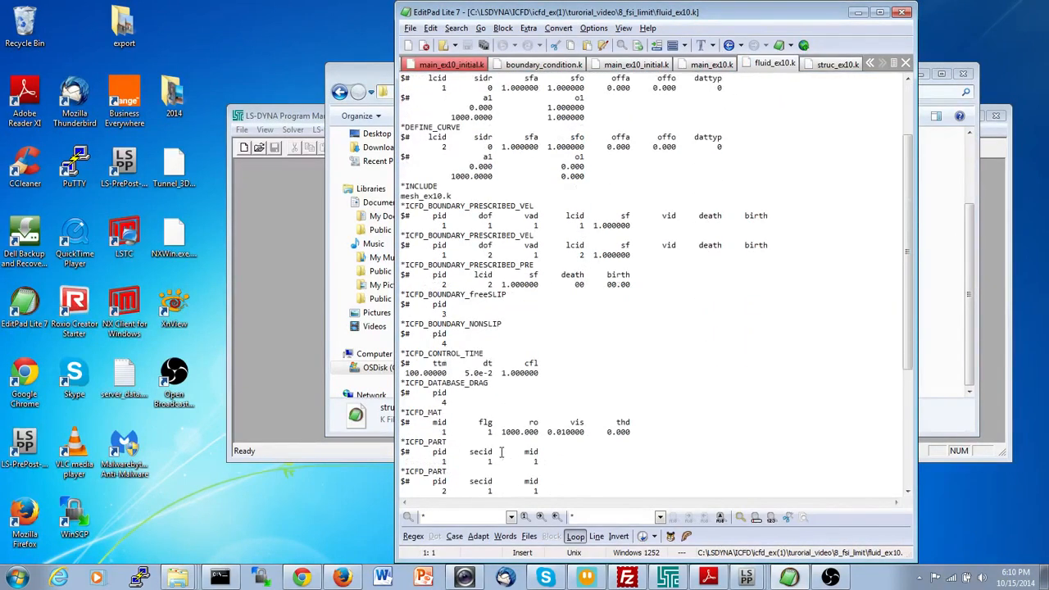
scroll(502, 453, "down", 4)
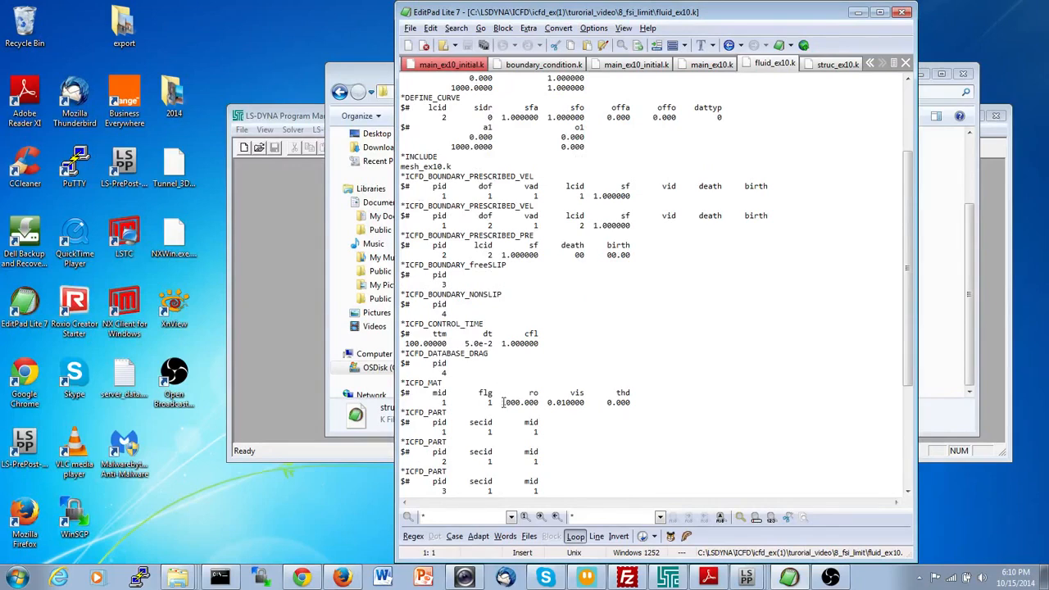
left_click_drag(502, 402, 519, 402)
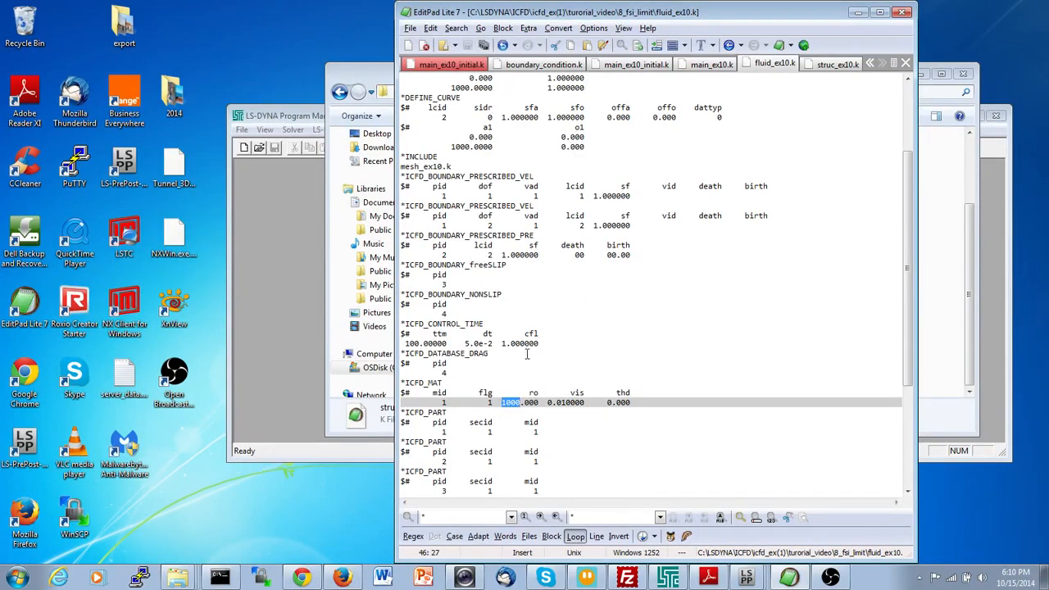
Load the d3plot results from the 8_fsi_limit folder into LS-PrePost.
left_click(357, 77)
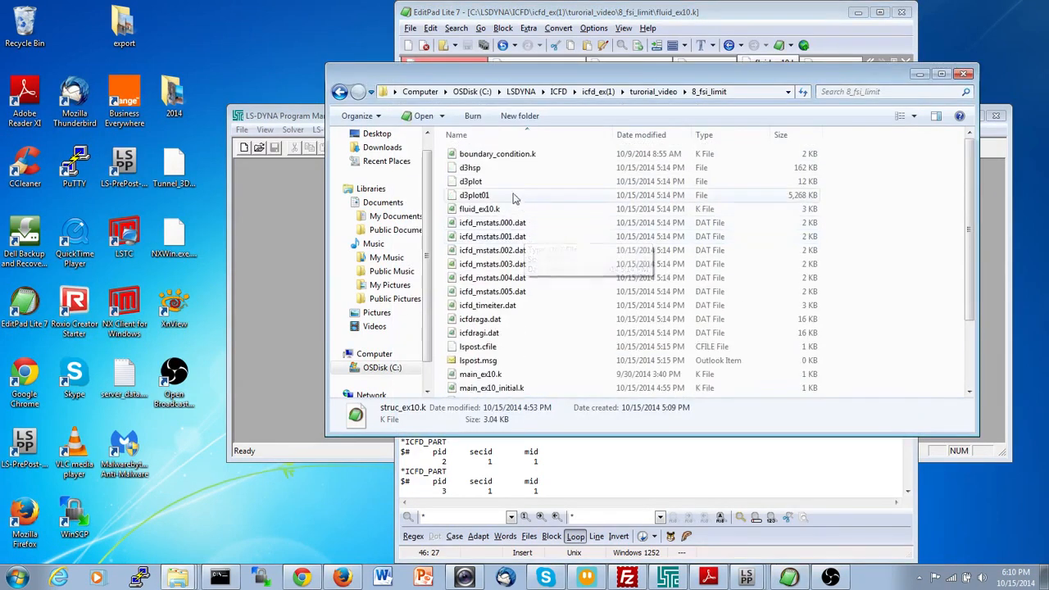
left_click_drag(513, 182, 24, 442)
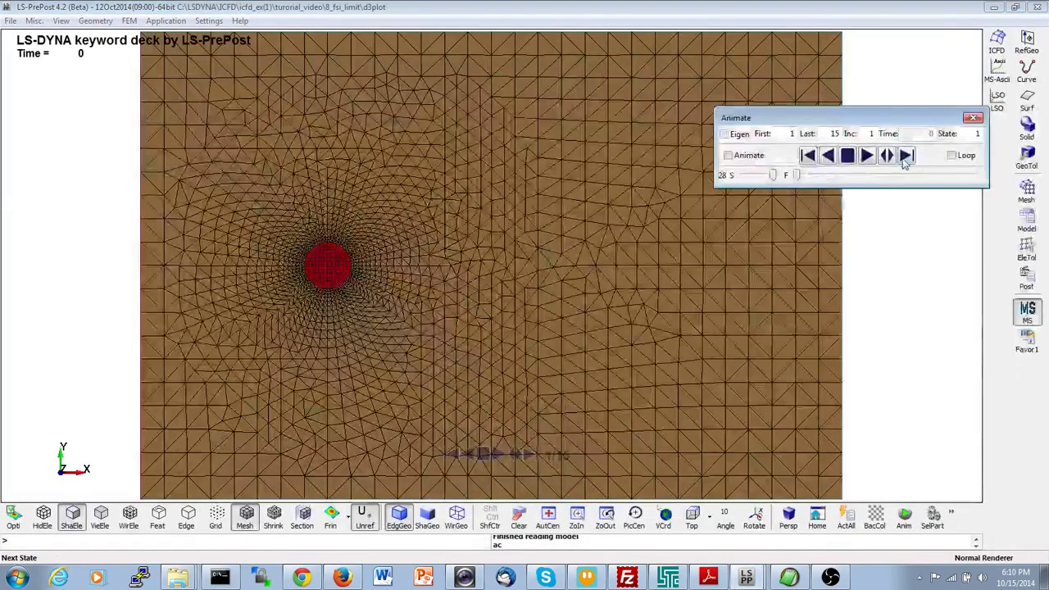
Step the 8_fsi_limit results forward from state 1 to state 12 to examine the cylinder's motion and the mesh deformation.
left_click(905, 156)
left_click(905, 156)
left_click(905, 156)
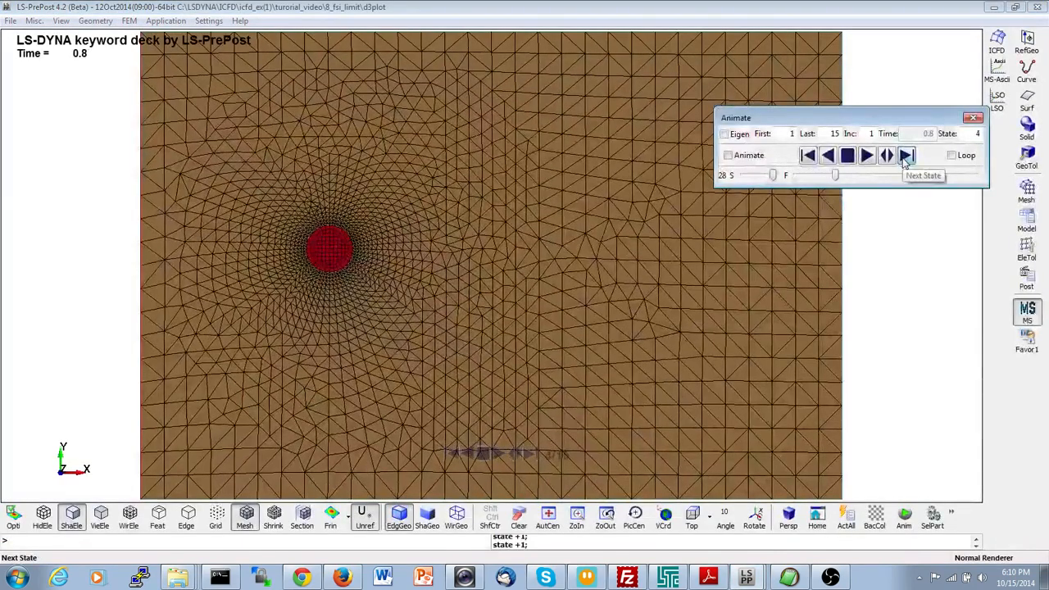
left_click(905, 156)
left_click(906, 156)
left_click(906, 156)
left_click(905, 156)
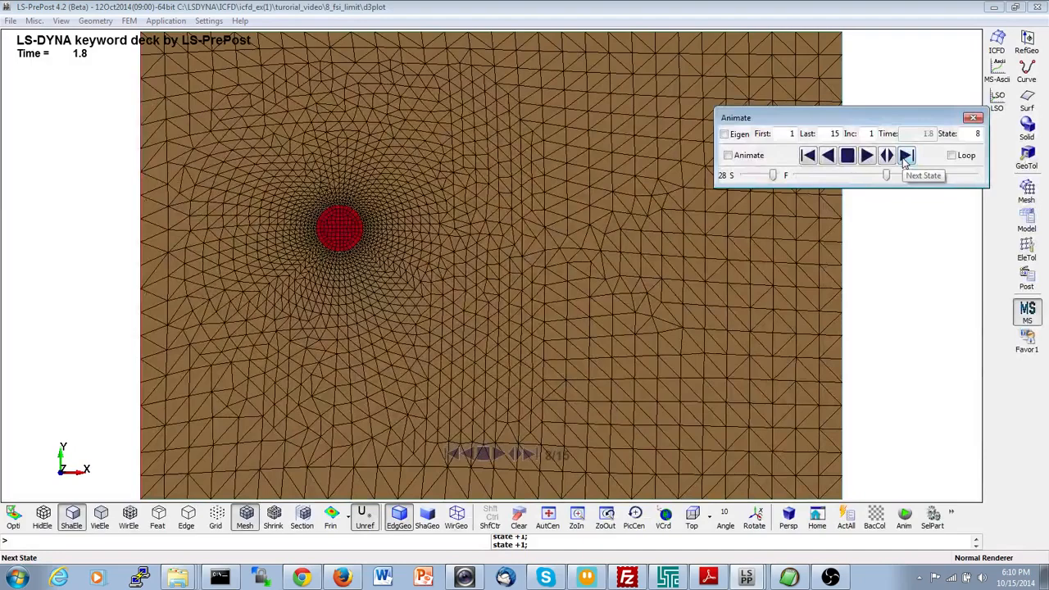
left_click(905, 156)
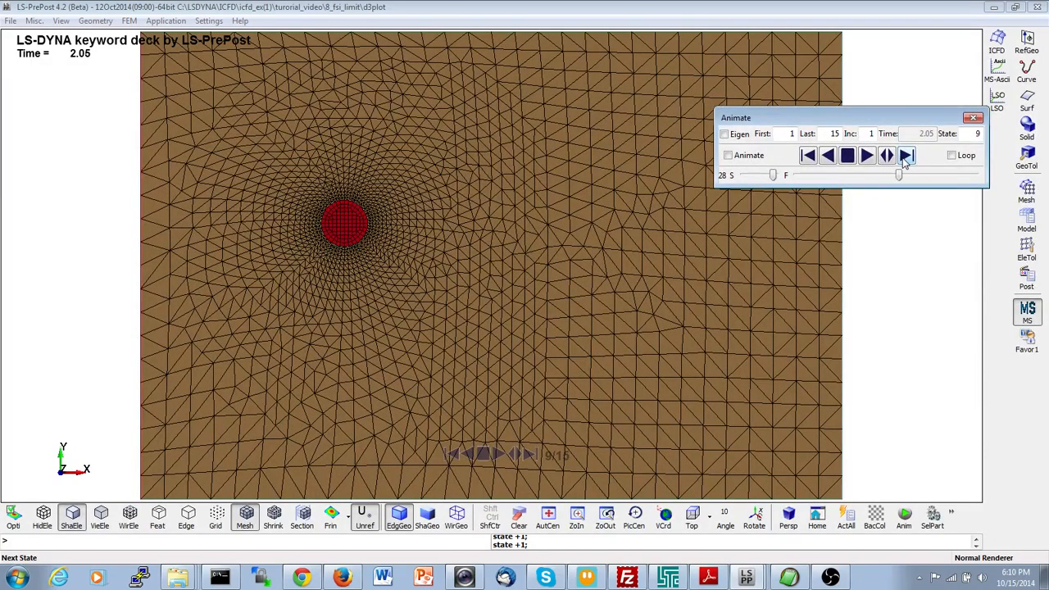
left_click(906, 156)
left_click(905, 155)
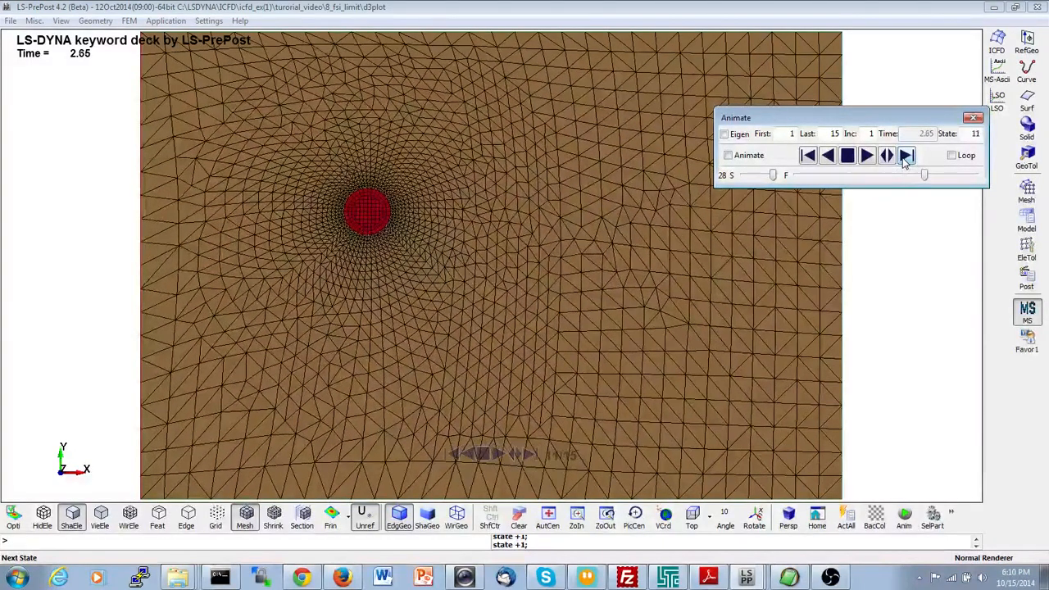
left_click(906, 156)
Color MS_SHELL_10 by fluid velocity in the ICFD display options and advance the results to state 14.
left_click(996, 41)
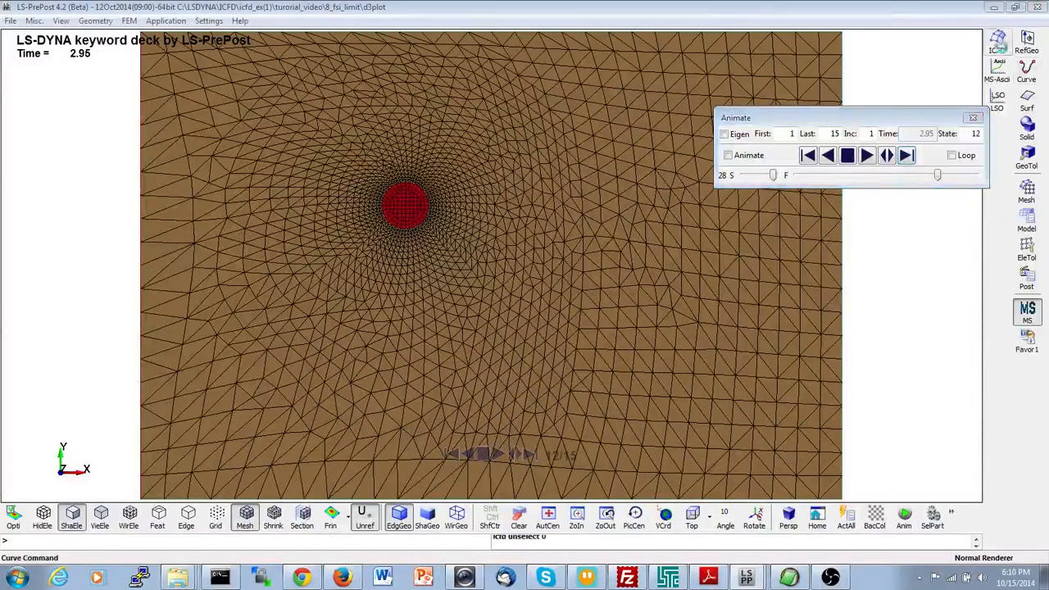
left_click(830, 370)
left_click(830, 379)
left_click(830, 379)
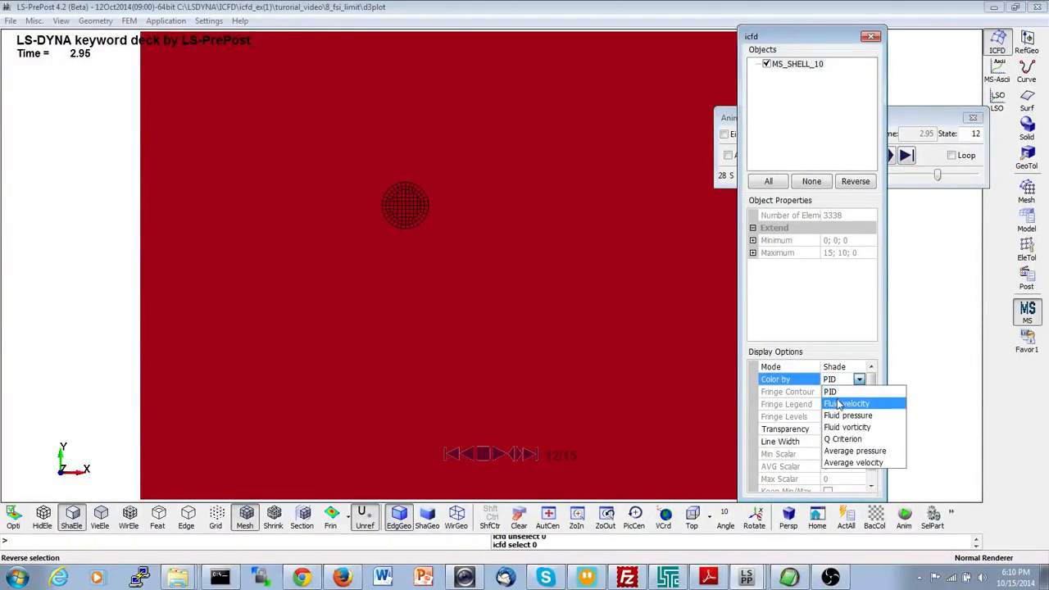
left_click(841, 404)
left_click_drag(818, 37, 770, 55)
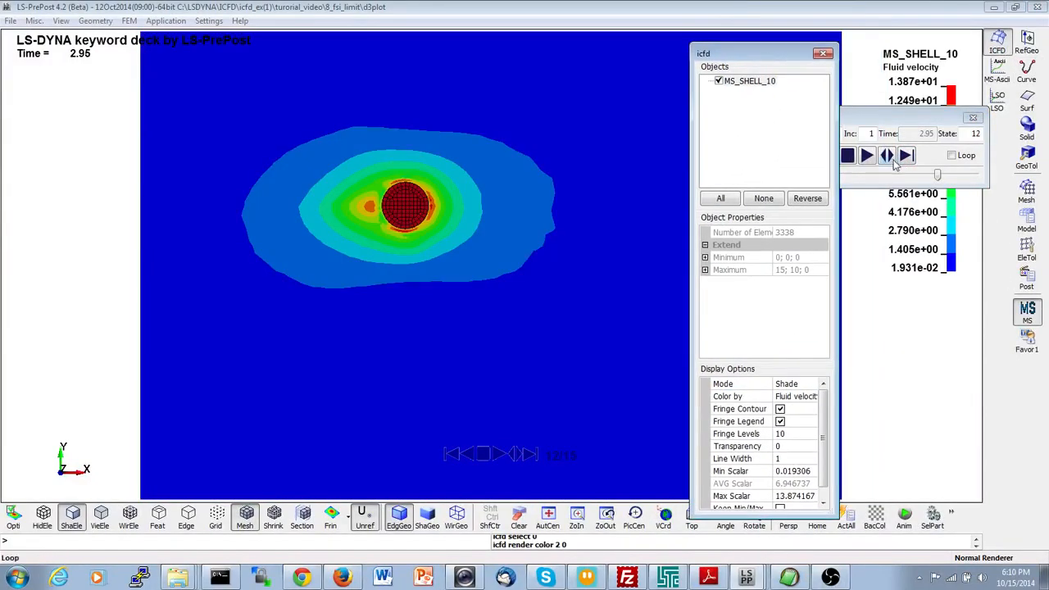
left_click(905, 155)
left_click(906, 156)
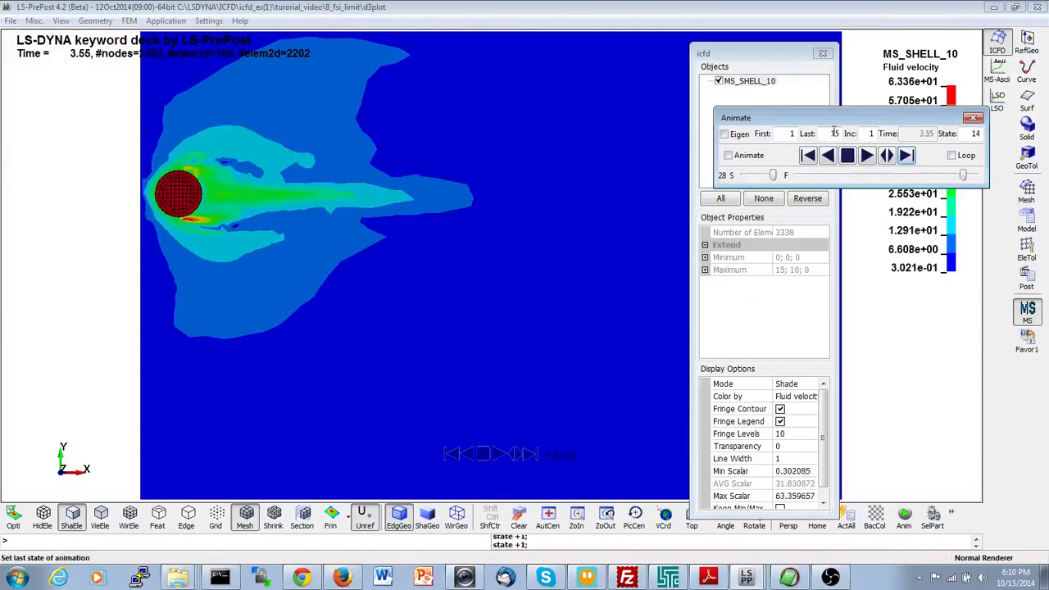
Set MS_SHELL_10 to be colored by PID and displayed in Mesh mode.
left_click(794, 396)
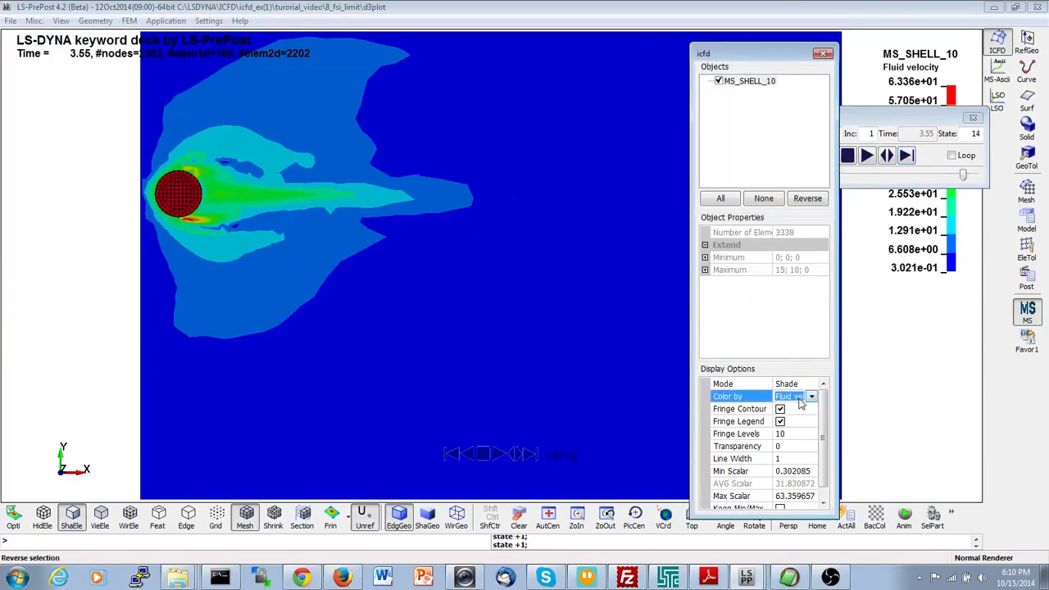
left_click(794, 396)
left_click(793, 409)
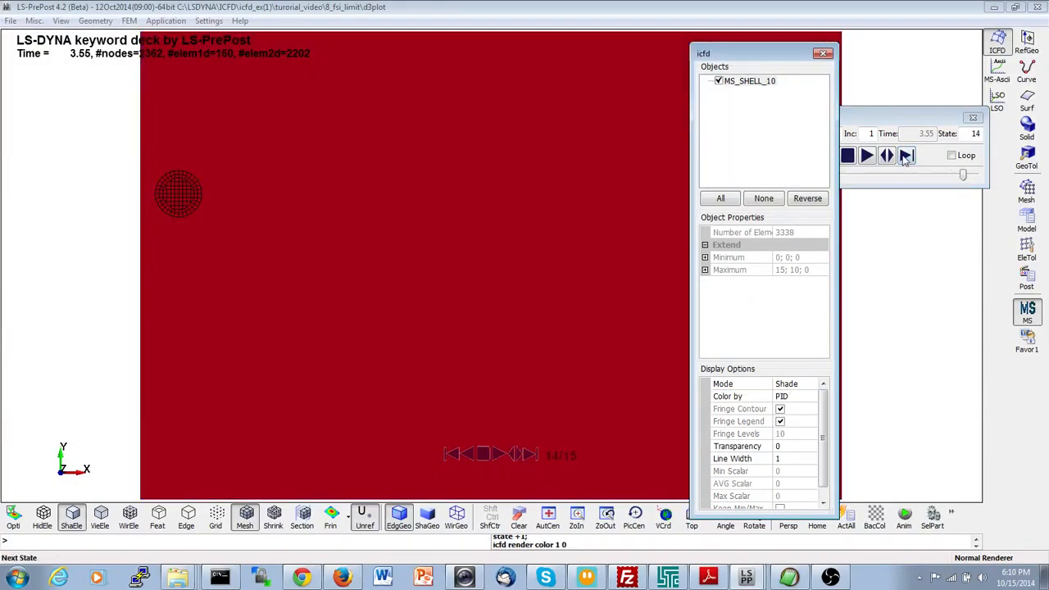
left_click(788, 384)
left_click(788, 385)
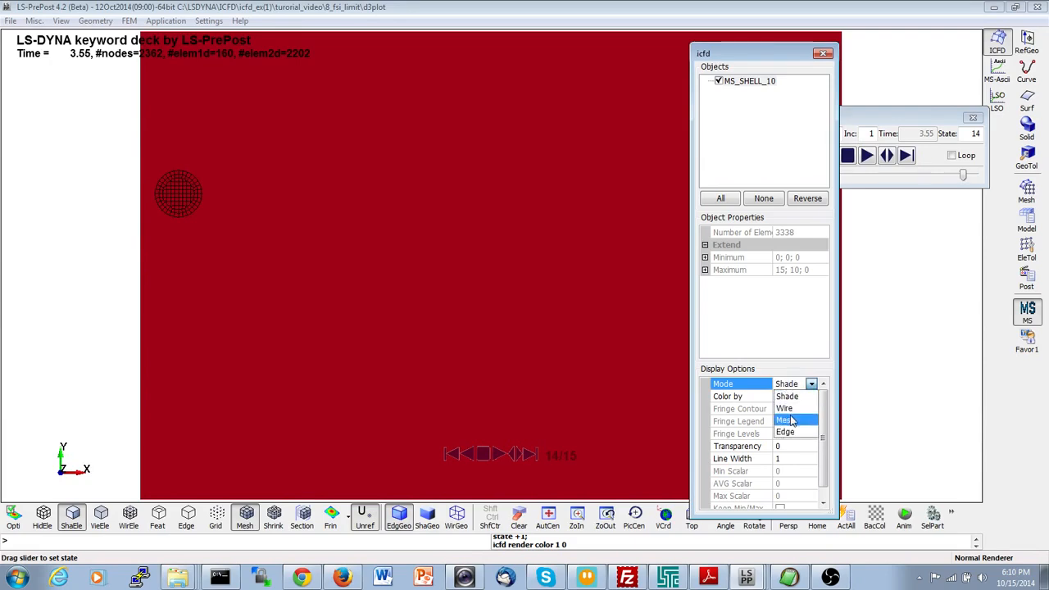
left_click(785, 401)
Step back through the earlier states and forward again to state 15 to examine the mesh around the cylinder.
left_click(848, 164)
left_click(827, 156)
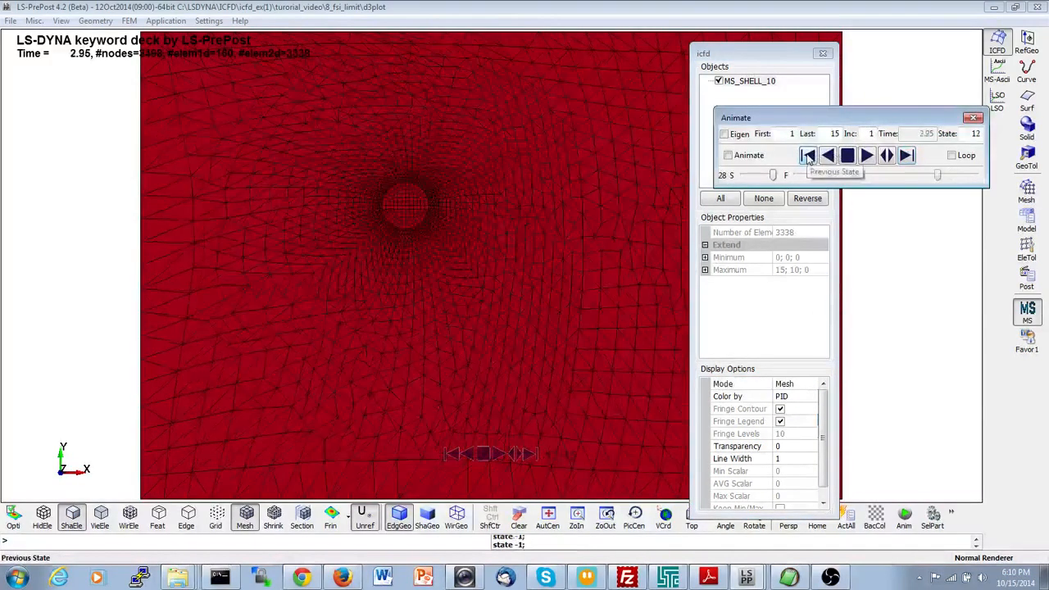
left_click(907, 156)
left_click(906, 157)
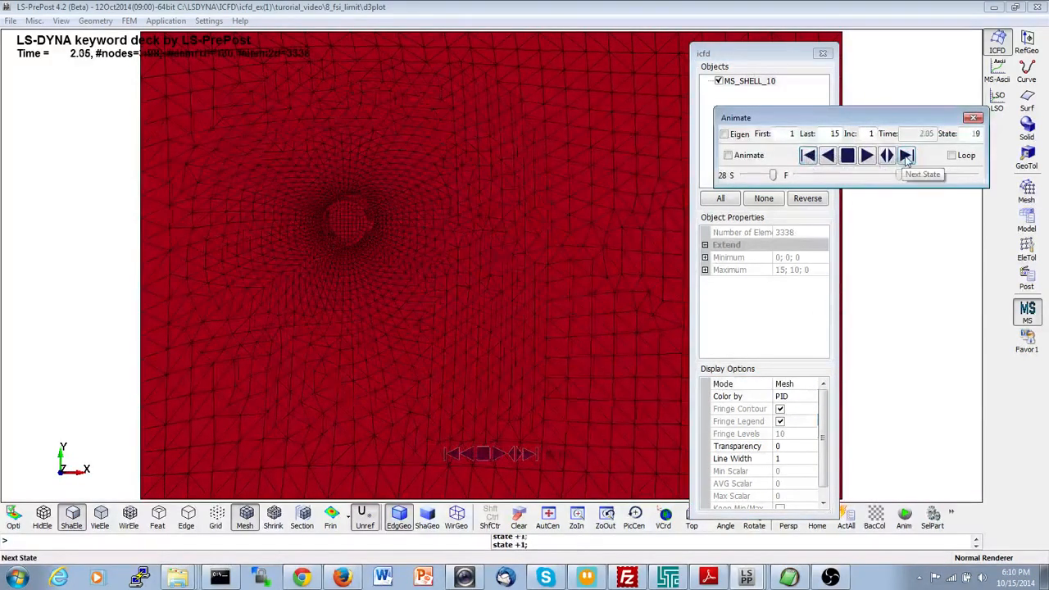
left_click(906, 157)
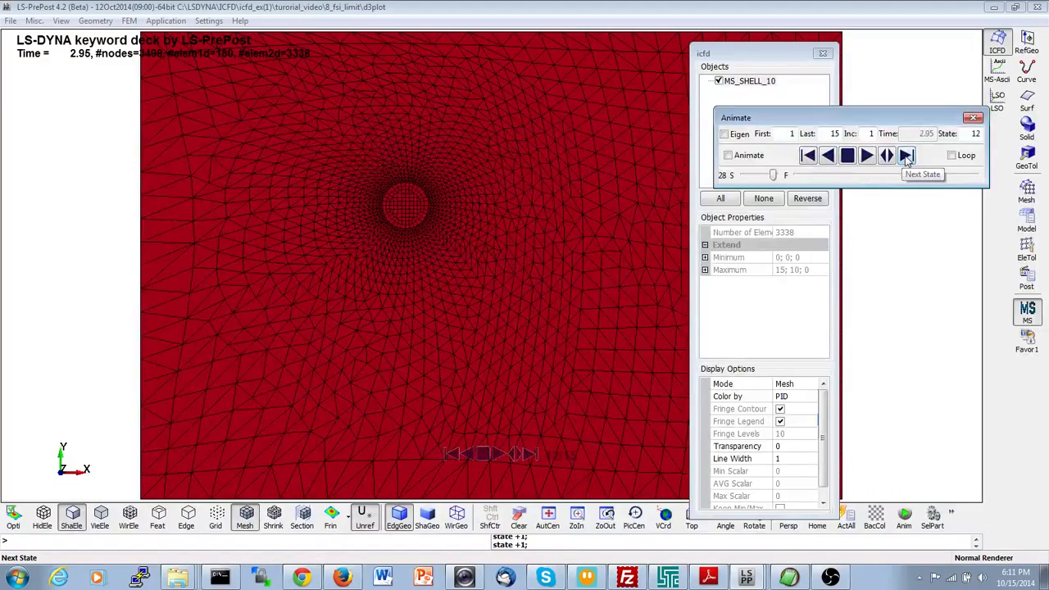
left_click(907, 157)
left_click(907, 157)
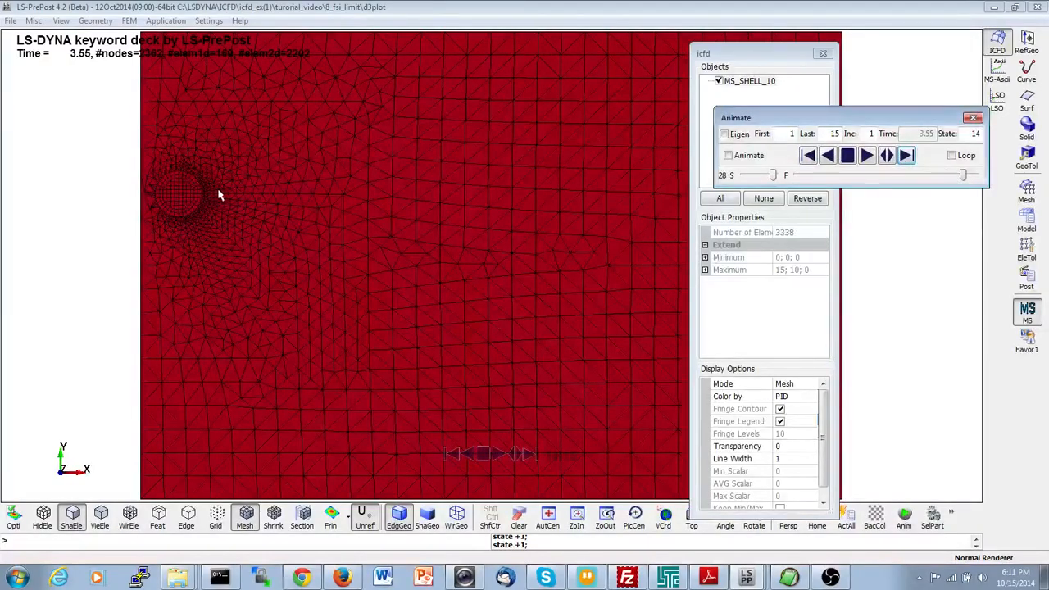
left_click(907, 156)
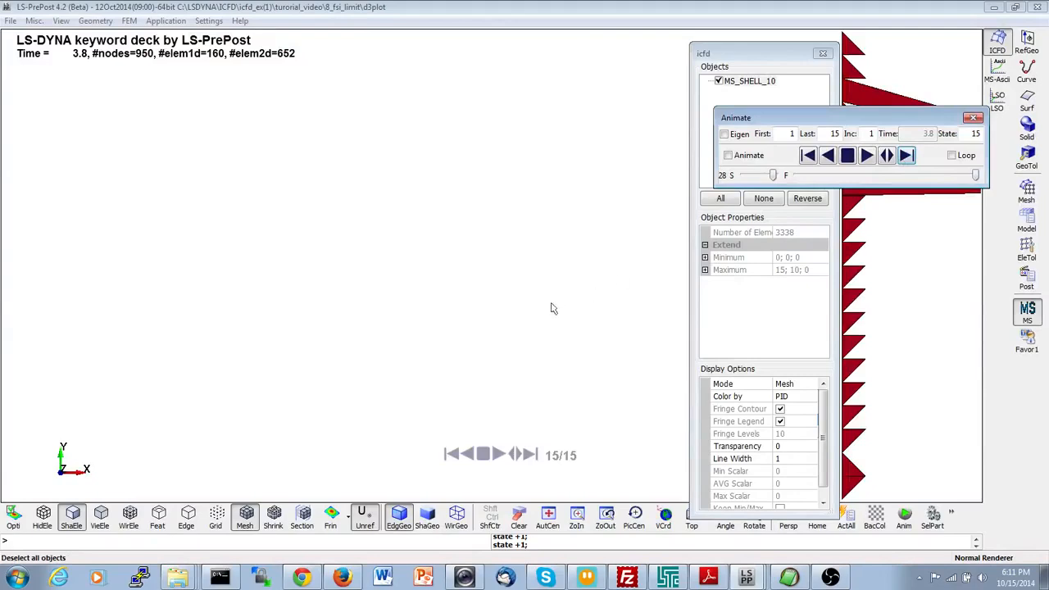
Examine the whole fluid mesh at state 15, and return to state 14 for comparison.
right_click_drag(501, 407, 432, 366, "shift")
middle_click_drag(433, 365, 328, 360, "shift")
middle_click_drag(531, 336, 359, 327, "shift")
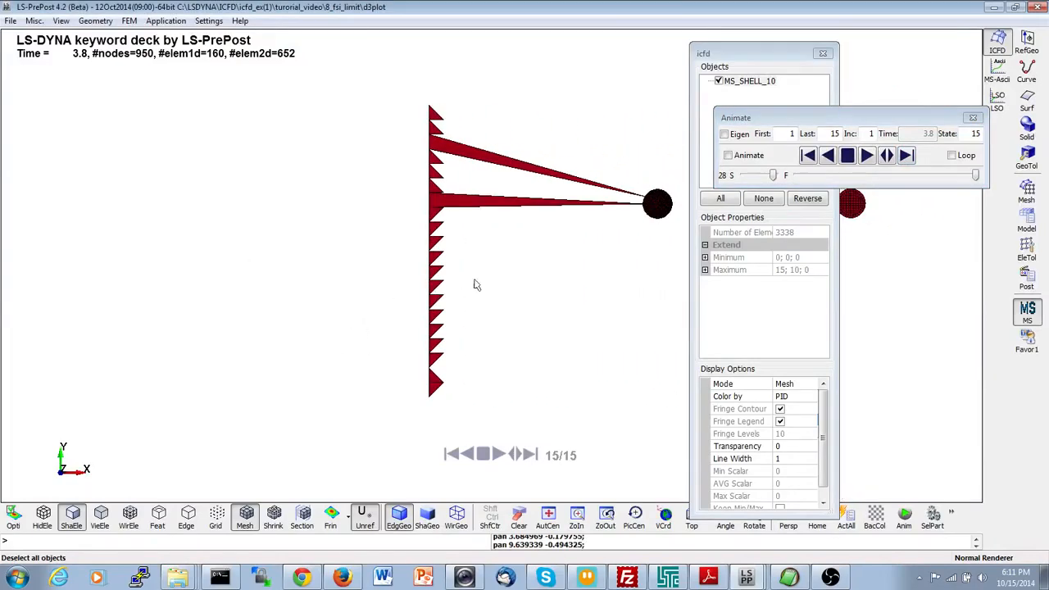
mouse_move(472, 281)
middle_mouse_down("shift")
mouse_move(276, 304)
mouse_move(434, 276)
mouse_move(515, 278)
middle_mouse_up("shift")
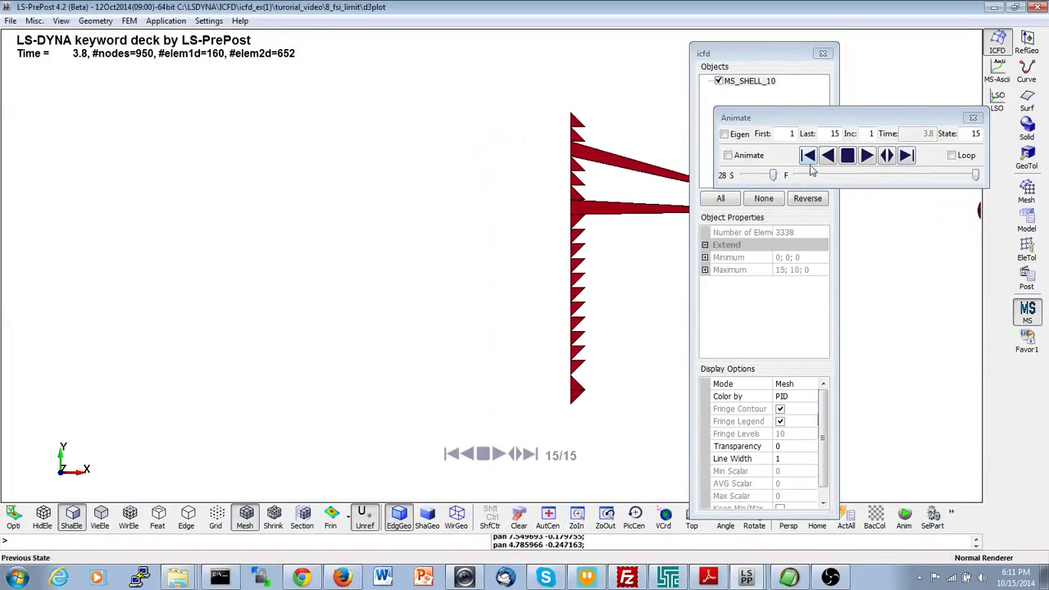
left_click(809, 156)
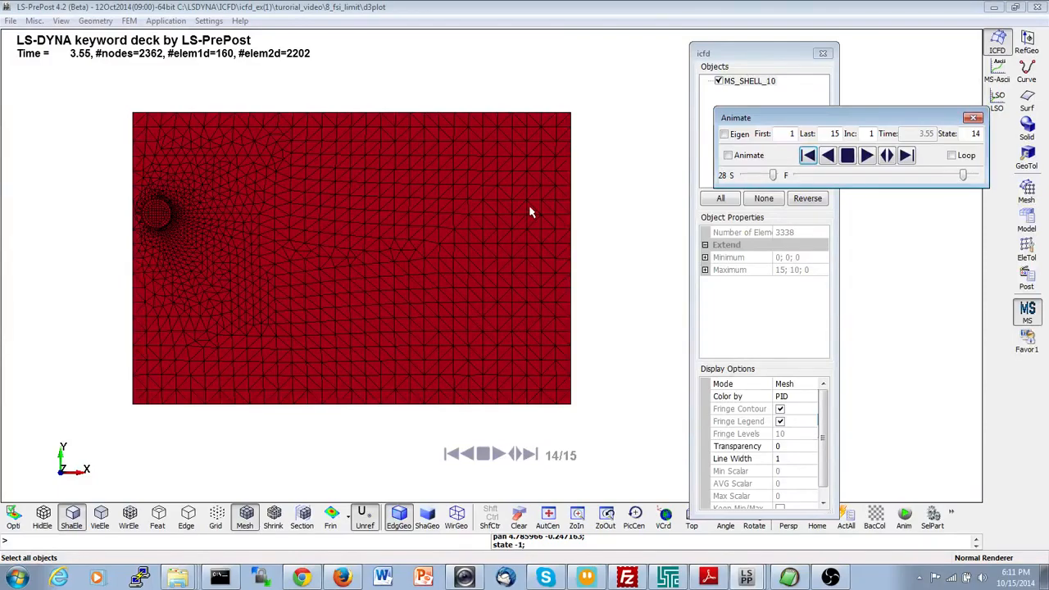
Switch to ICFD_theory.pdf in Adobe Reader and examine the strong FSI coupling diagram on page 23.
left_click(709, 577)
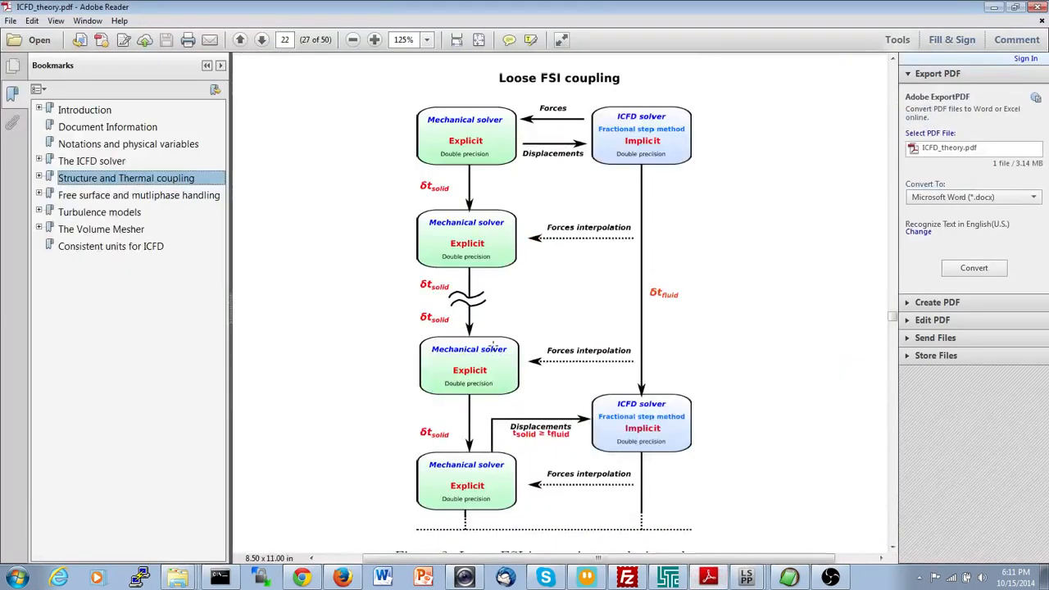
scroll(493, 344, "down", 10)
scroll(493, 343, "up", 2)
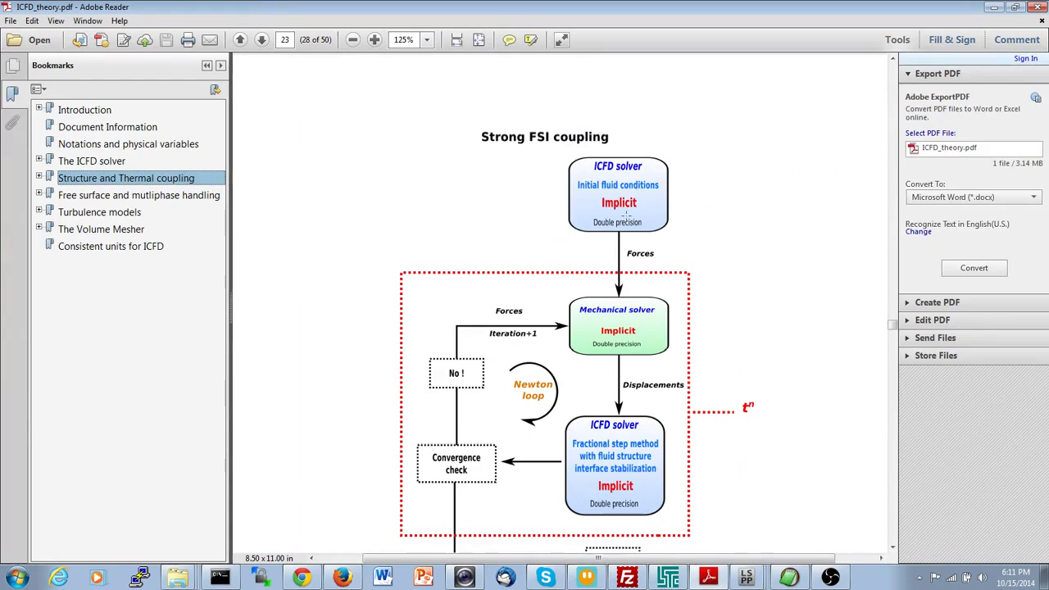
scroll(599, 171, "down", 2)
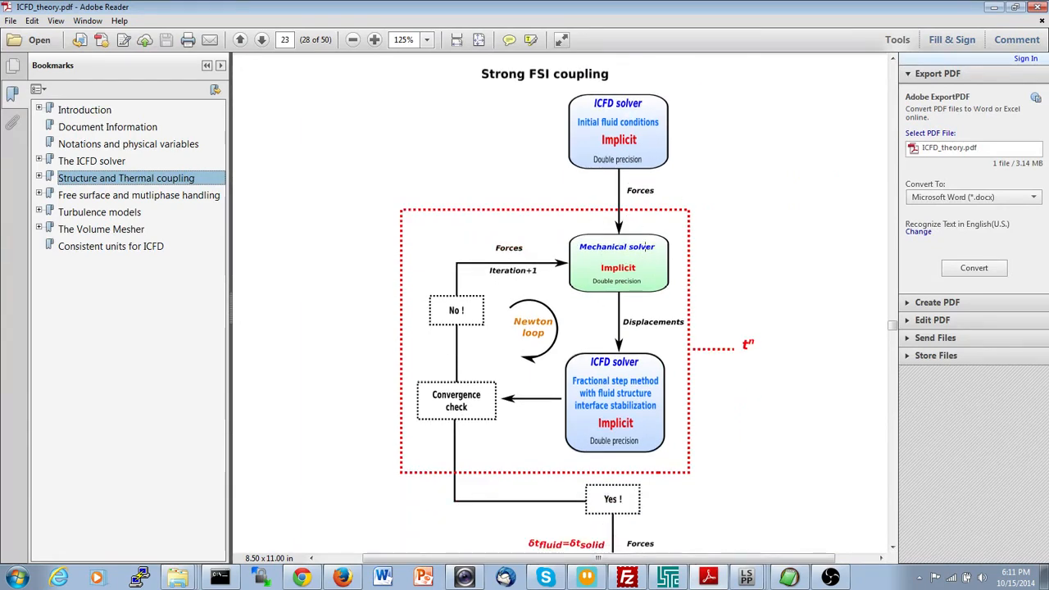
scroll(623, 238, "down", 1)
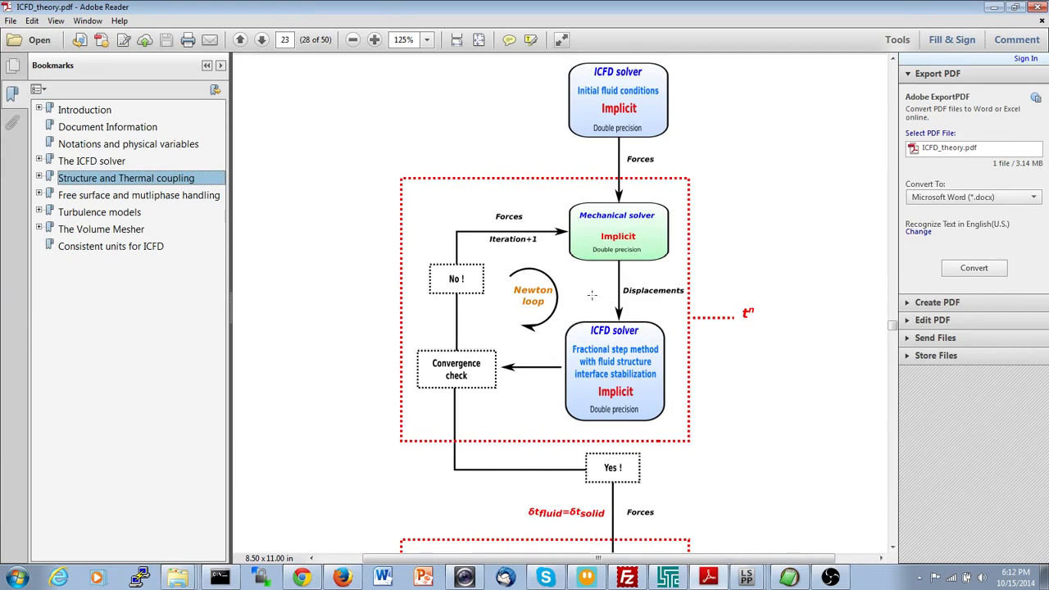
scroll(591, 295, "down", 3)
scroll(655, 450, "down", 2)
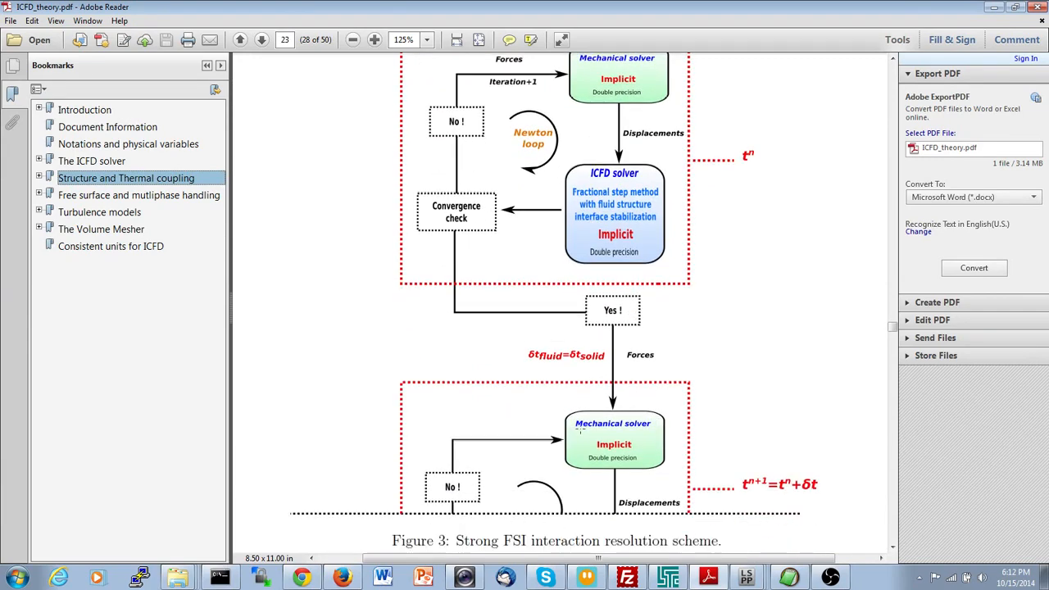
scroll(682, 465, "up", 5)
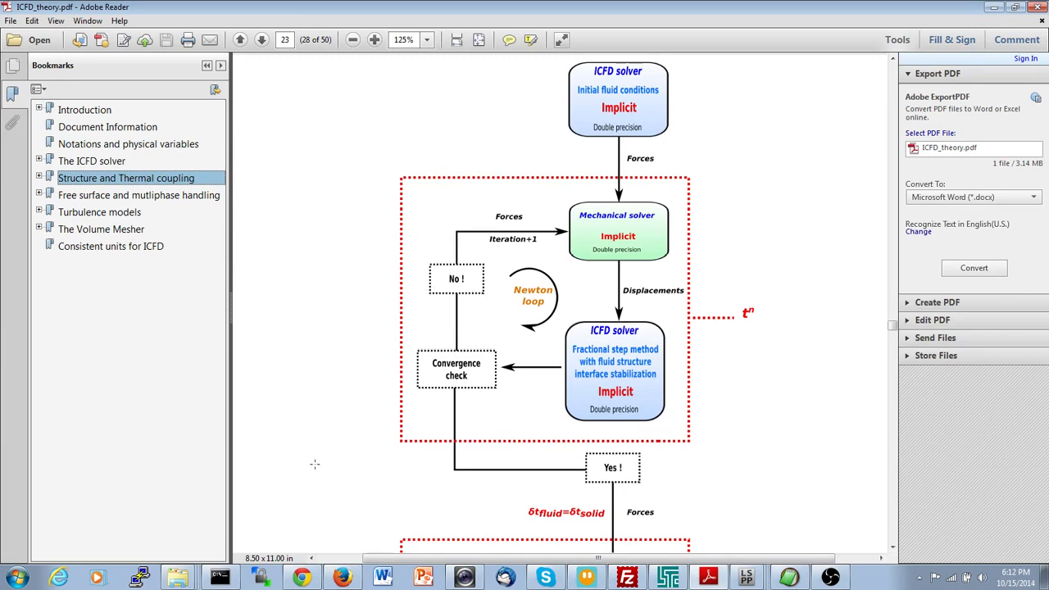
Open implicit.k from the 9_fsistrong folder in EditPad Lite and highlight its *CONTROL_IMPLICIT keyword blocks.
mouse_move(177, 578)
left_click(176, 526)
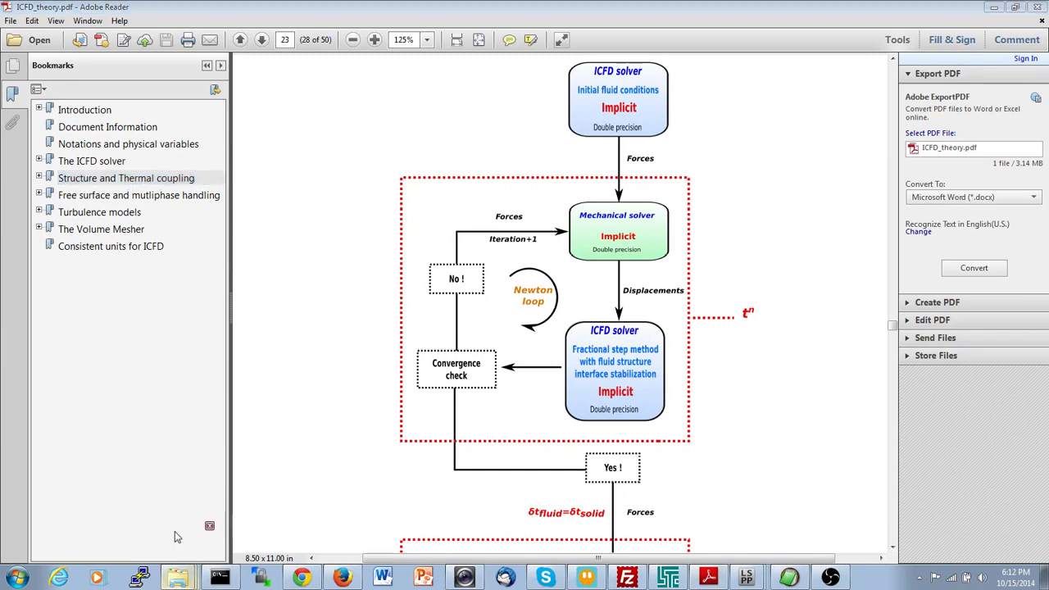
left_click(653, 91)
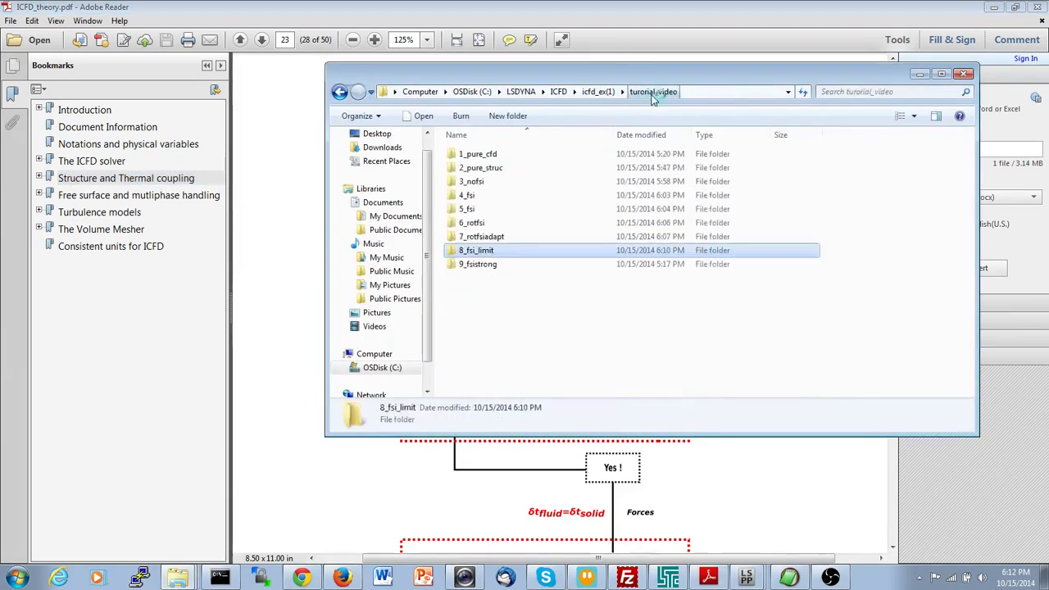
double_click(483, 264)
scroll(508, 266, "down", 2)
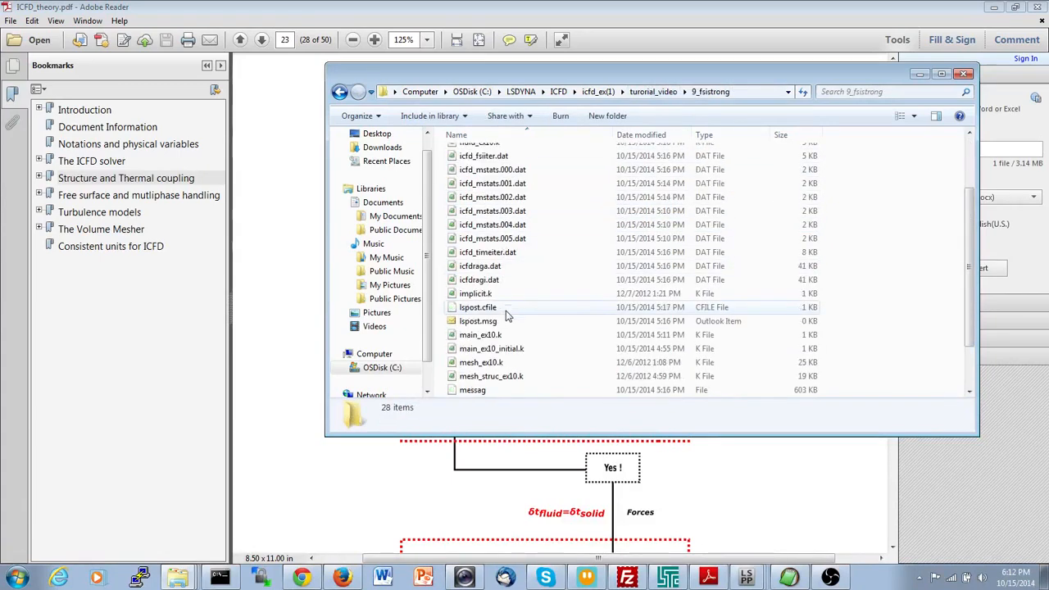
double_click(484, 295)
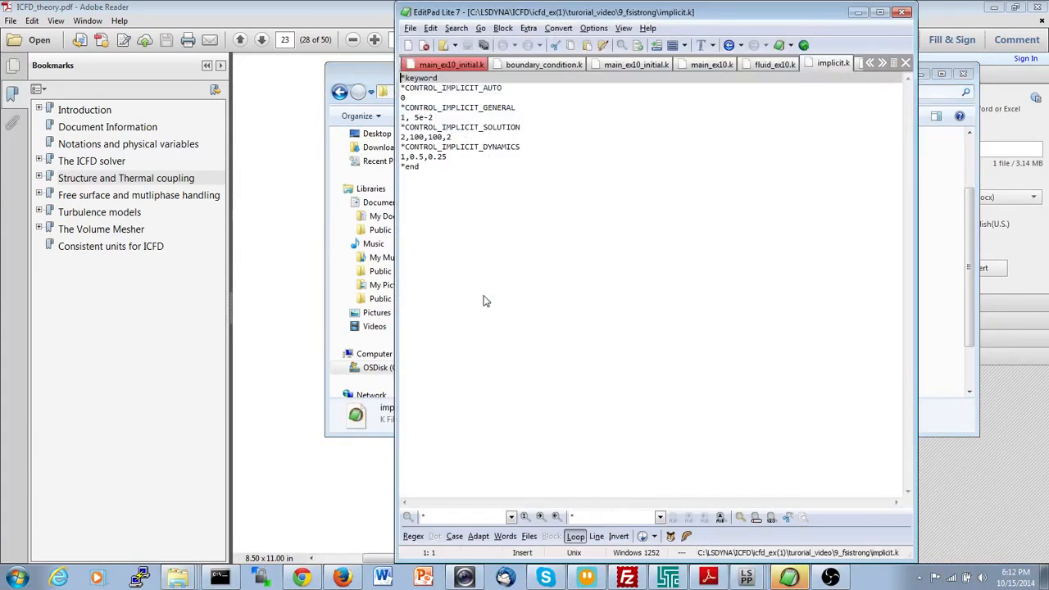
left_click_drag(480, 157, 372, 85)
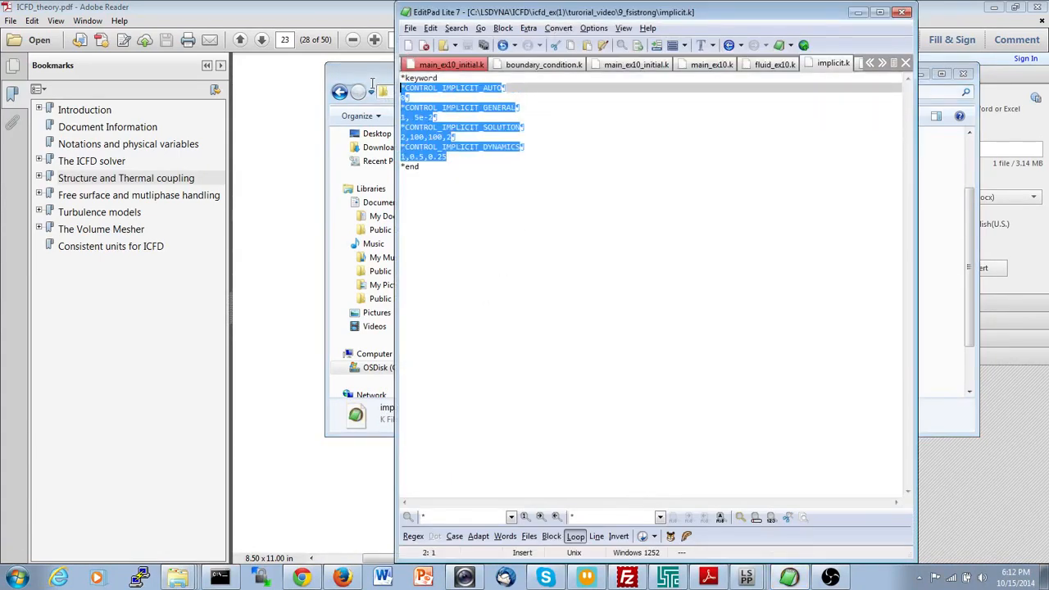
left_click(450, 87)
Bring the 9_fsistrong folder forward, minimize Adobe Reader and LS-PrePost, and select the d3plot file.
left_click(382, 81)
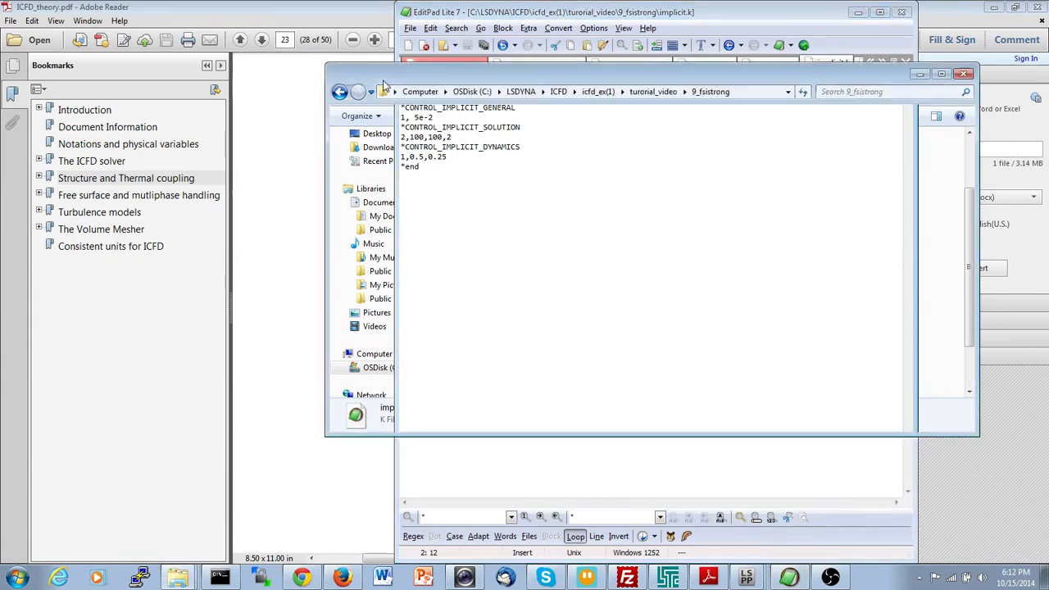
left_click(989, 8)
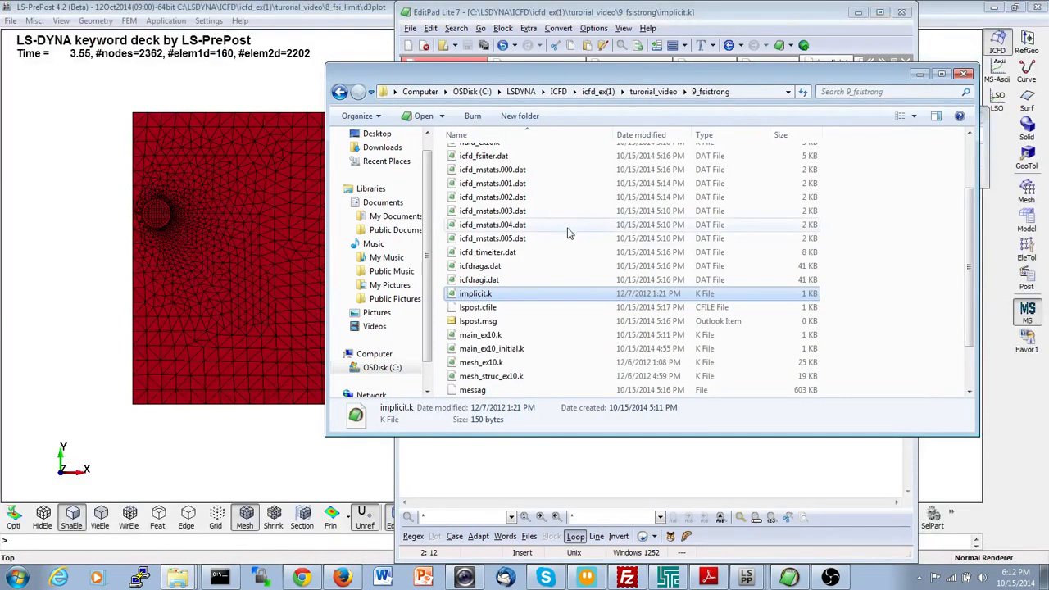
left_click(991, 8)
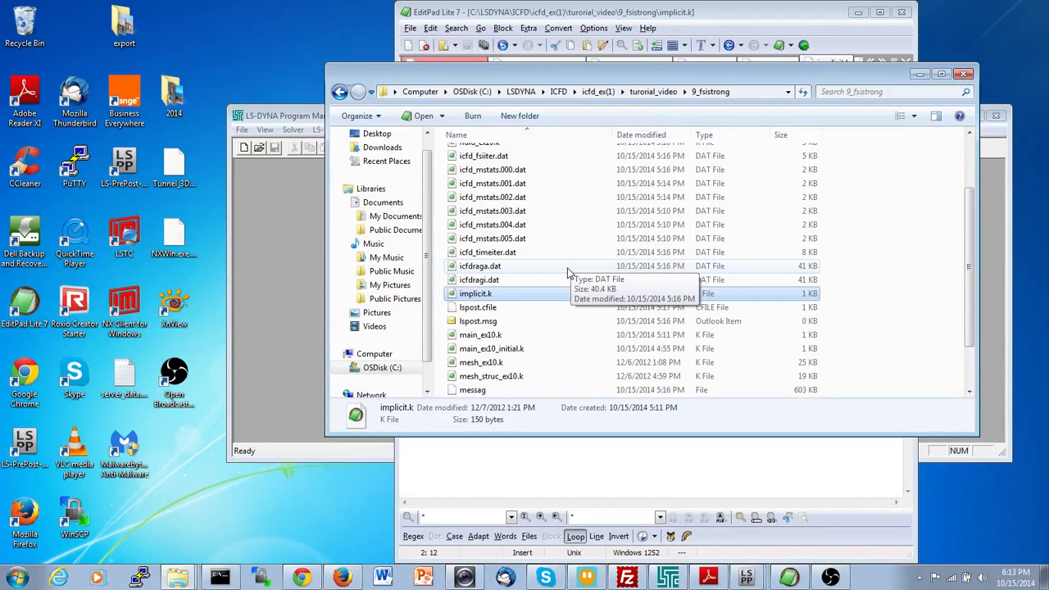
left_click(568, 267)
scroll(569, 269, "up", 2)
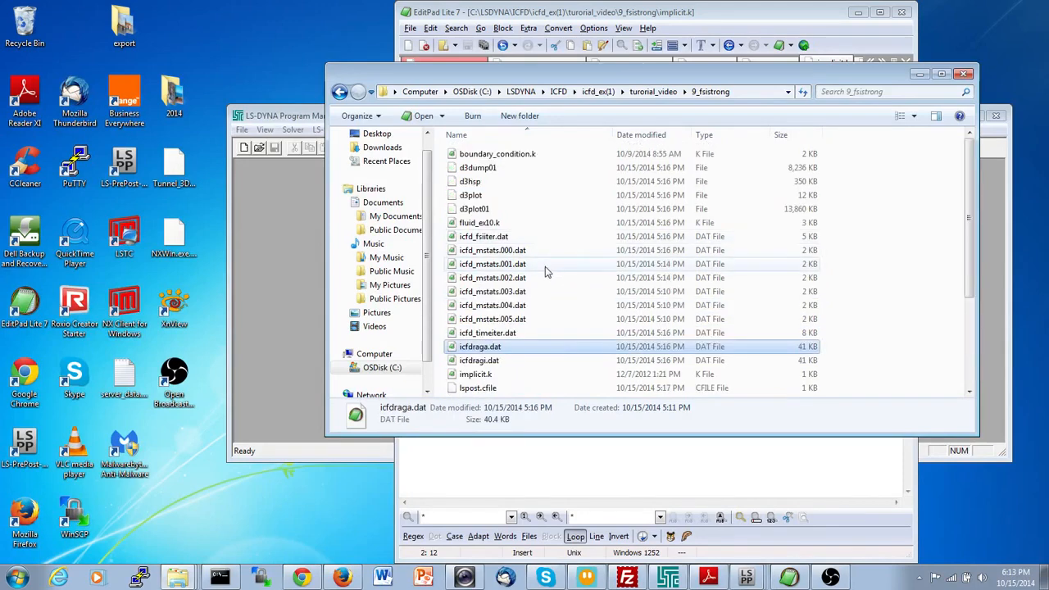
left_click(515, 197)
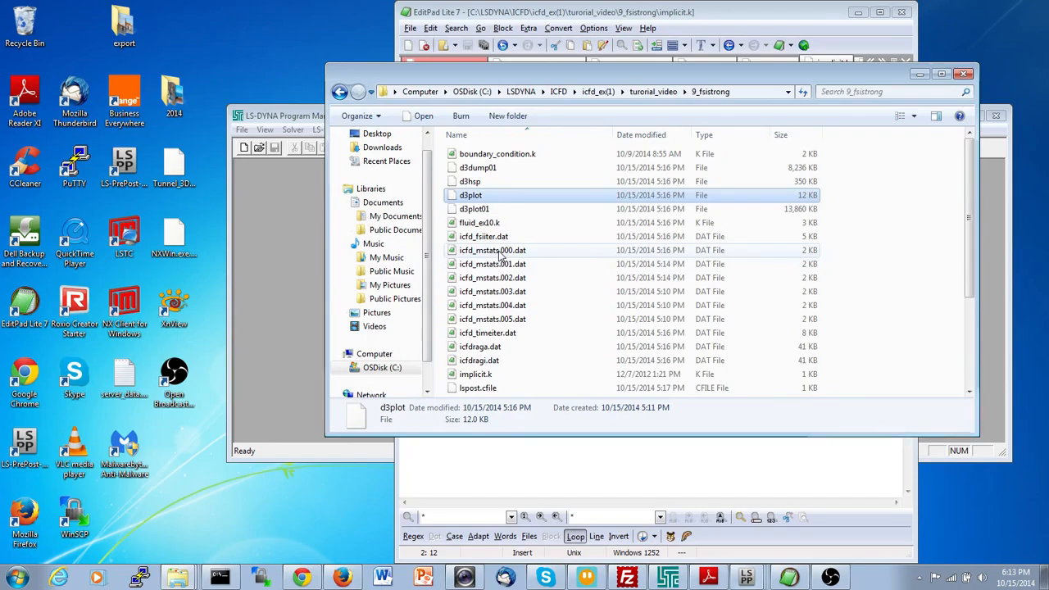
Open the 9_fsistrong d3plot file in LS-PrePost and step through the results to state 36, examining the cylinder motion and mesh deformation.
key("Return")
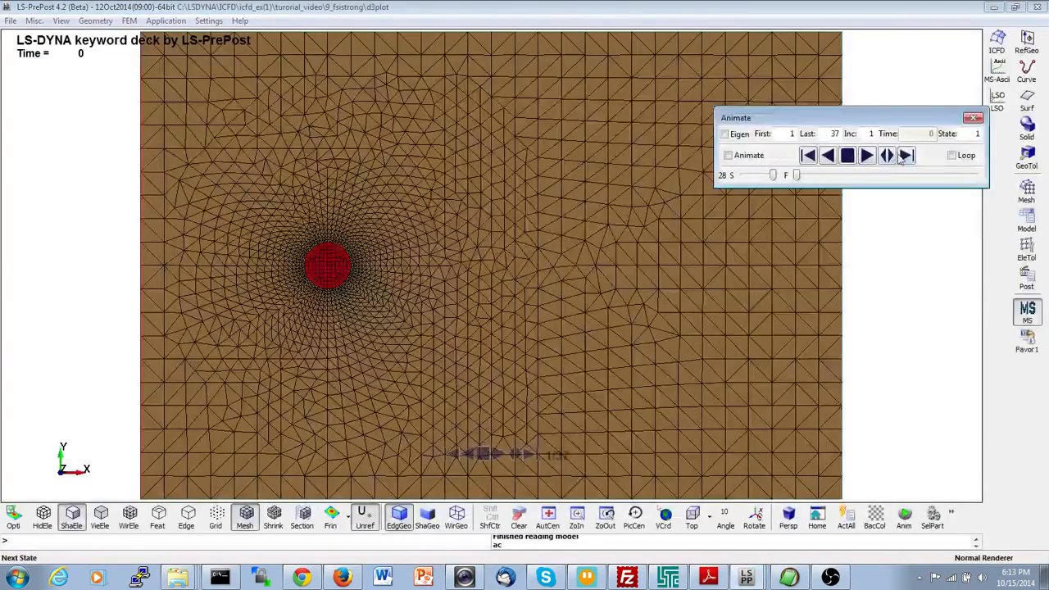
left_click(906, 156)
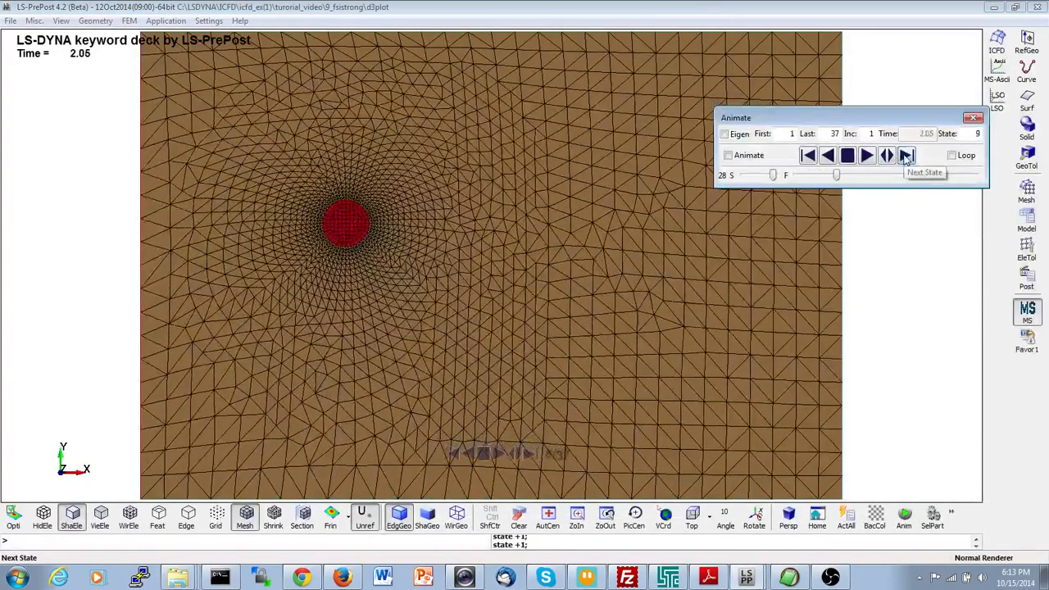
left_click(905, 159)
left_click(905, 159)
left_click(905, 159)
left_click(905, 159)
left_click(906, 159)
left_click(906, 159)
left_click(906, 159)
left_click(905, 159)
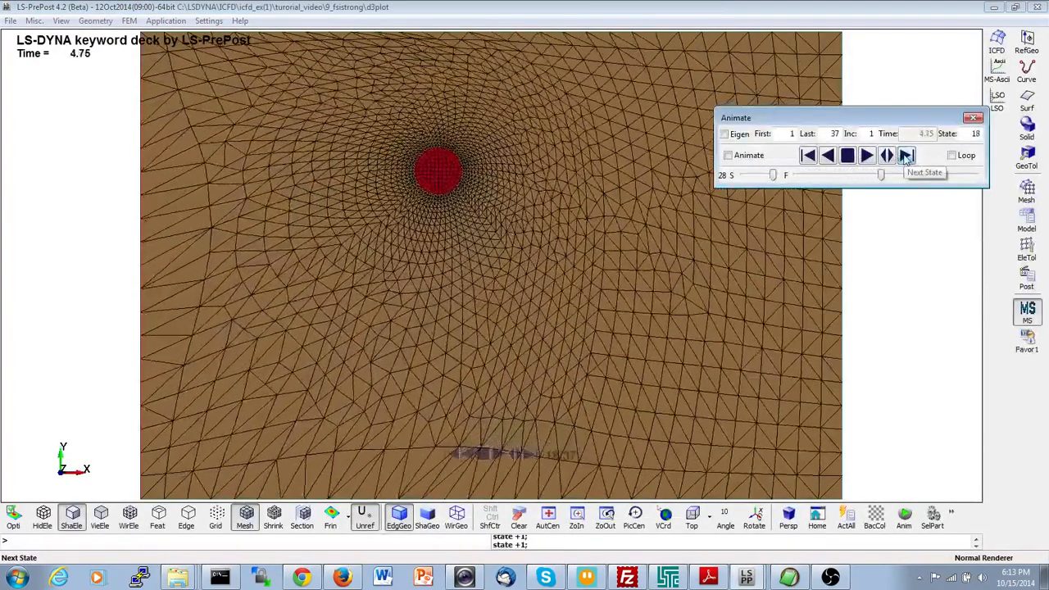
left_click(905, 157)
left_click(905, 158)
left_click(906, 158)
left_click(905, 159)
left_click(906, 158)
left_click(906, 159)
left_click(906, 158)
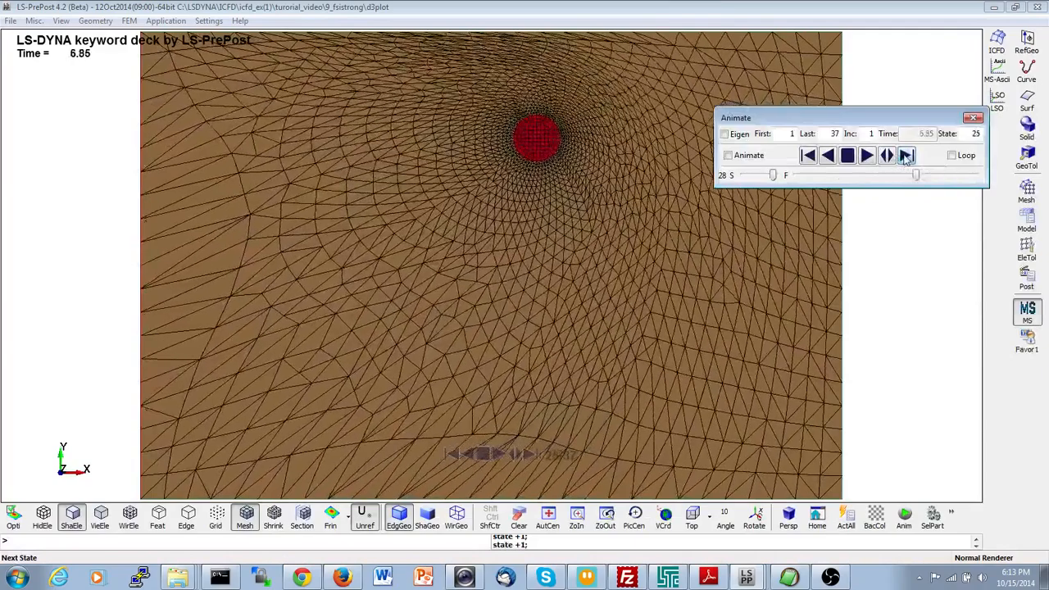
left_click(905, 157)
left_click(906, 157)
left_click(906, 157)
left_click(905, 158)
left_click(906, 157)
left_click(906, 158)
left_click(906, 158)
left_click(905, 159)
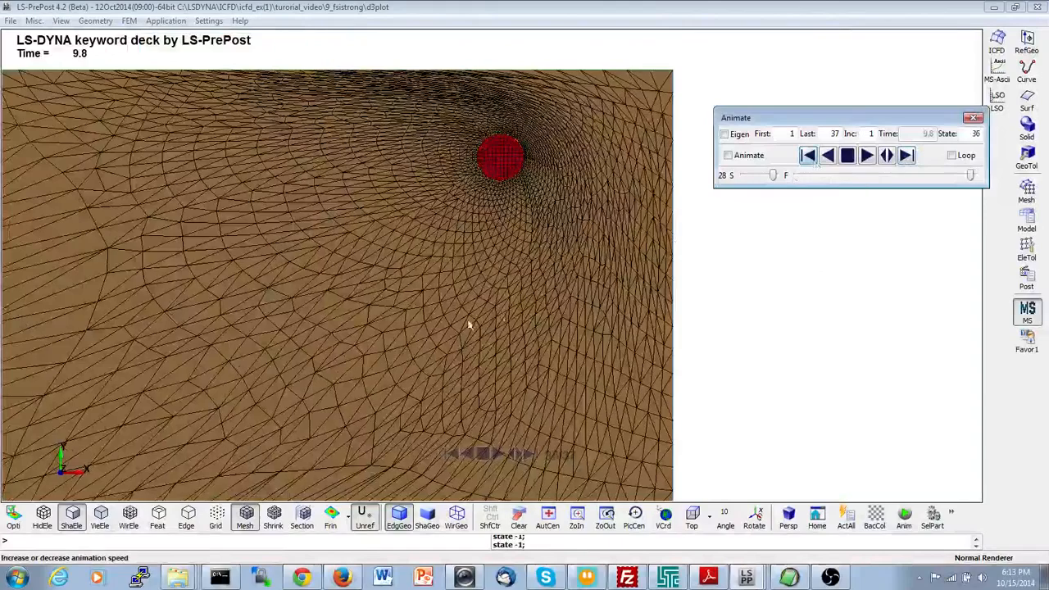
middle_click_drag(468, 322, 634, 279, "shift")
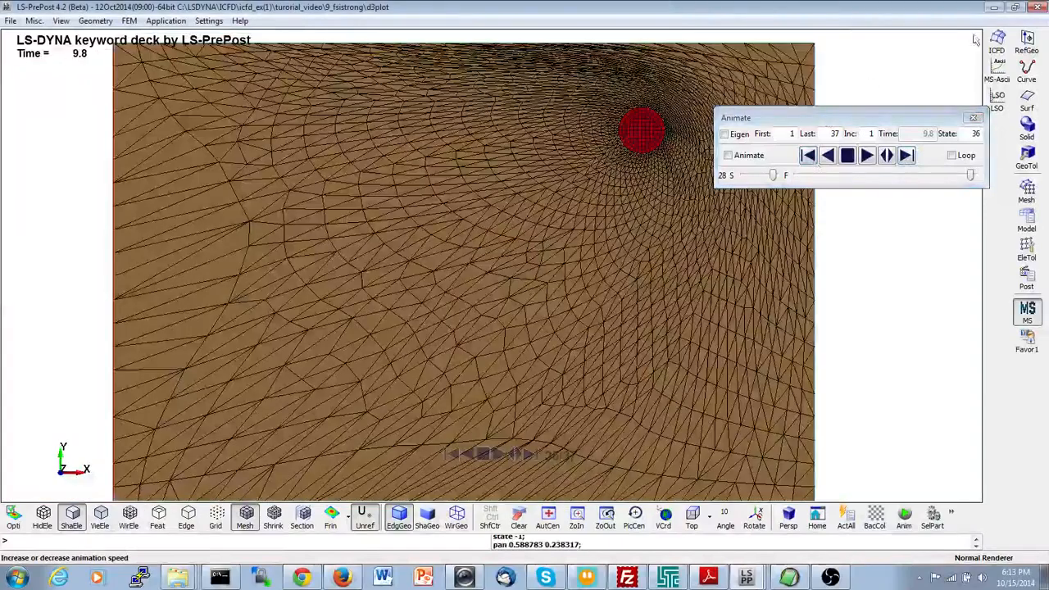
Close the LS-PrePost results and return to the parent turorial_video folder.
left_click(1037, 9)
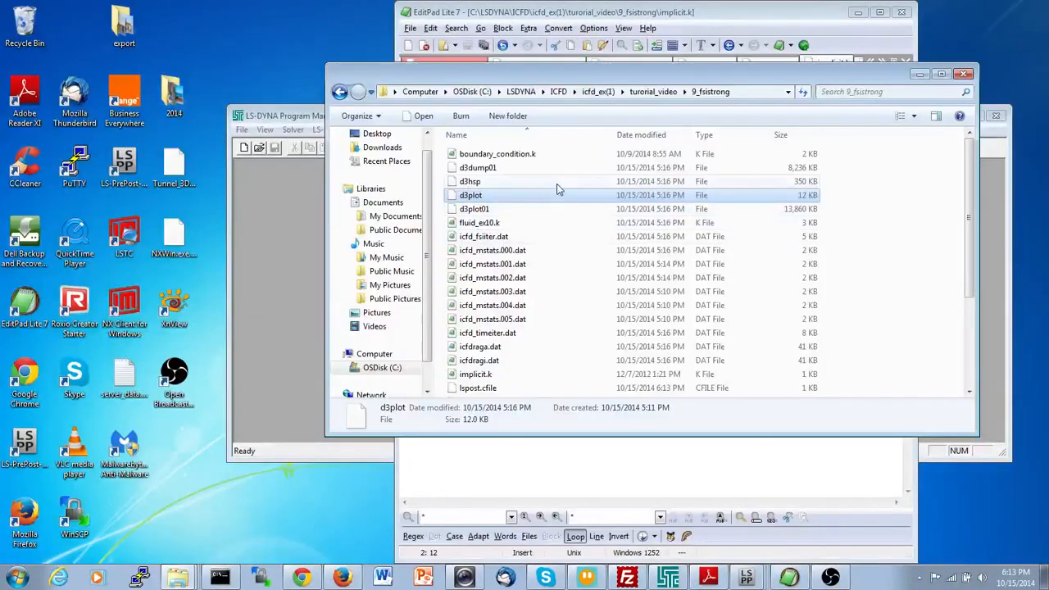
key("BackSpace")
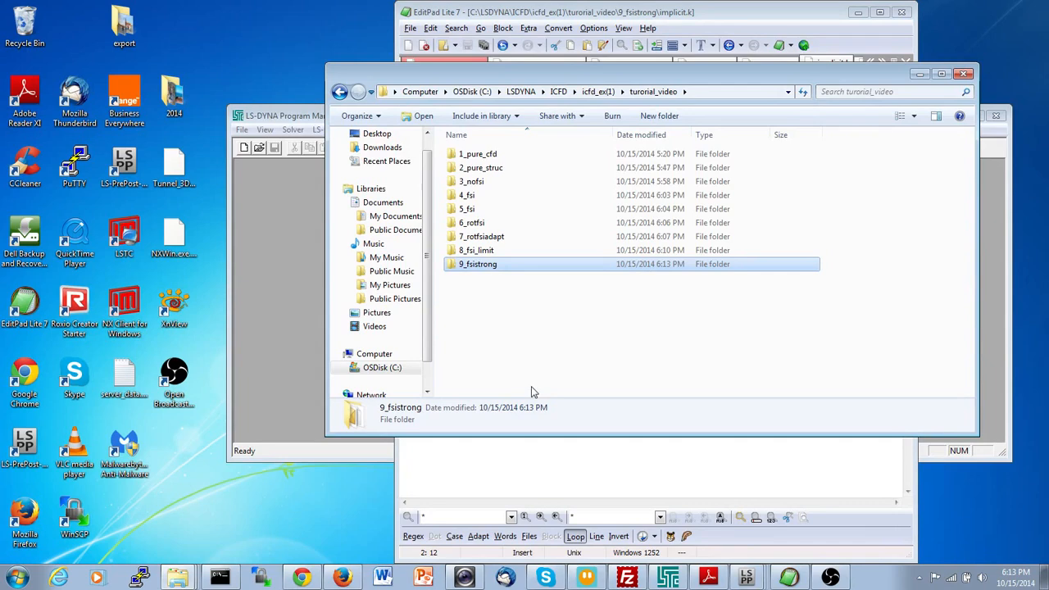
Switch to the LSTC ICFD gallery page in Firefox, play the Turek FSI2 Benchmark video and skip ahead to about 0:27.
left_click(343, 549)
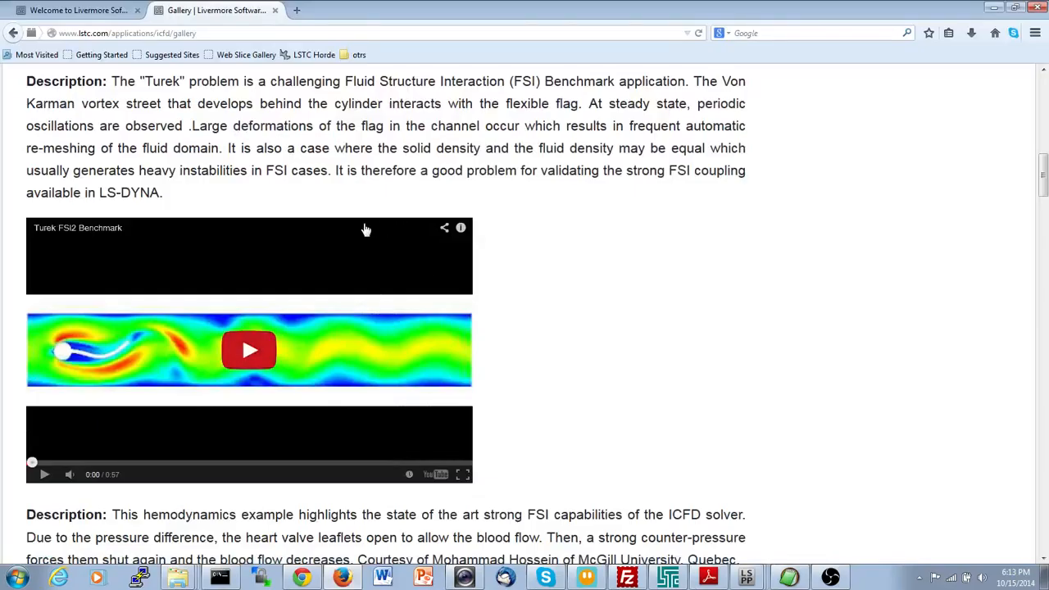
left_click(257, 357)
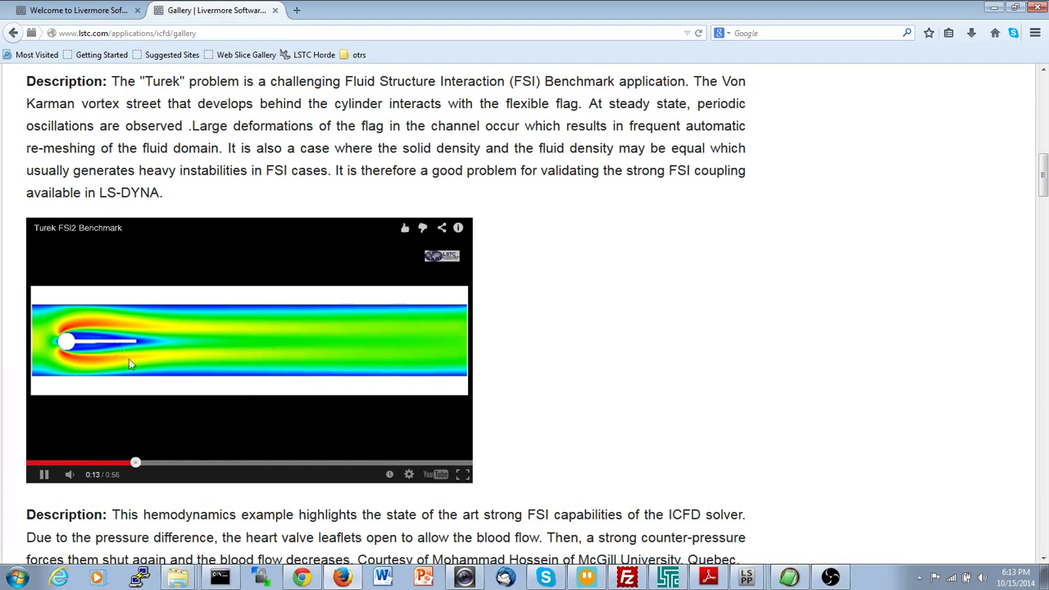
left_click(235, 463)
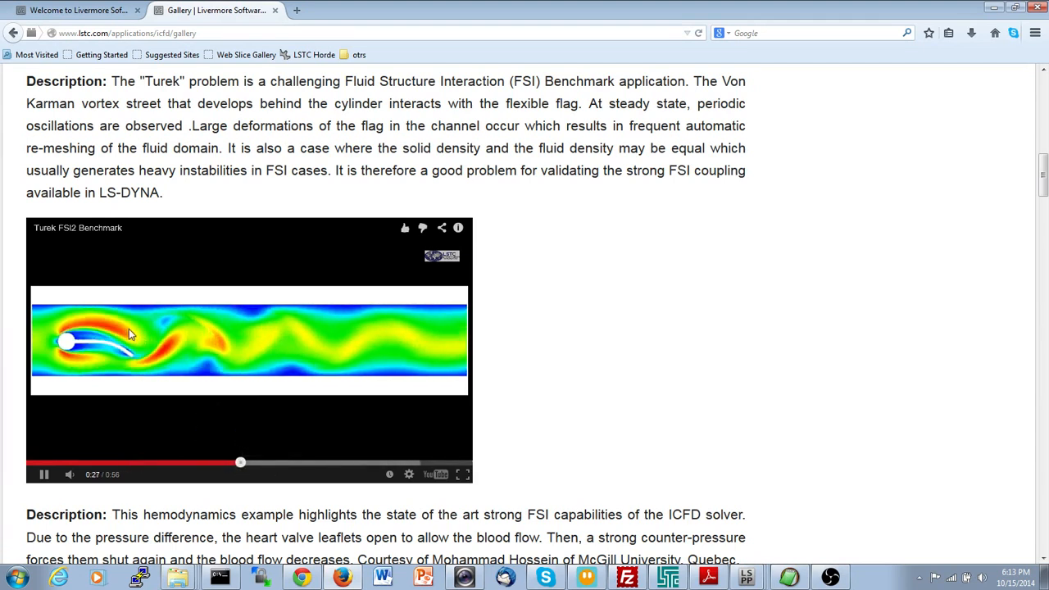